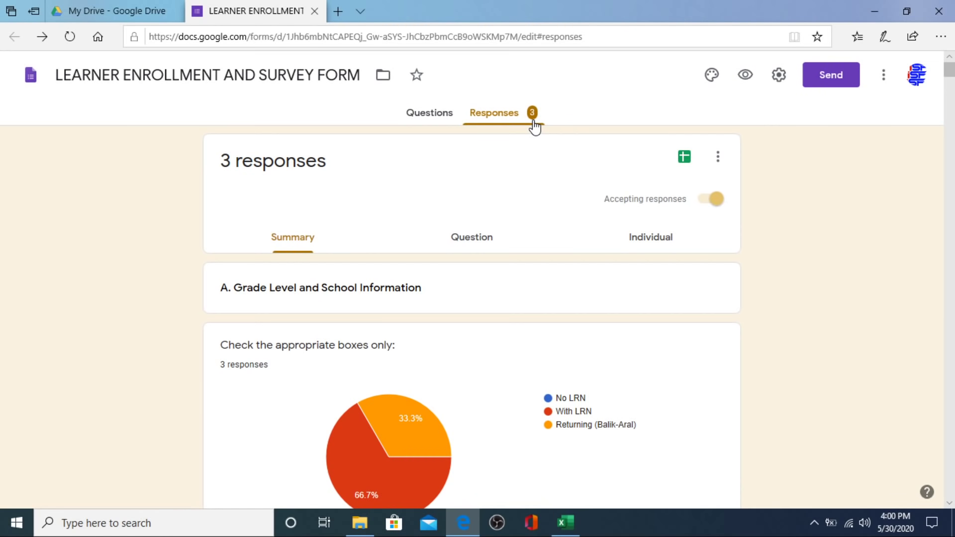
Step: Show the options menu for the 3 form responses, including Download responses (.csv)
click(719, 158)
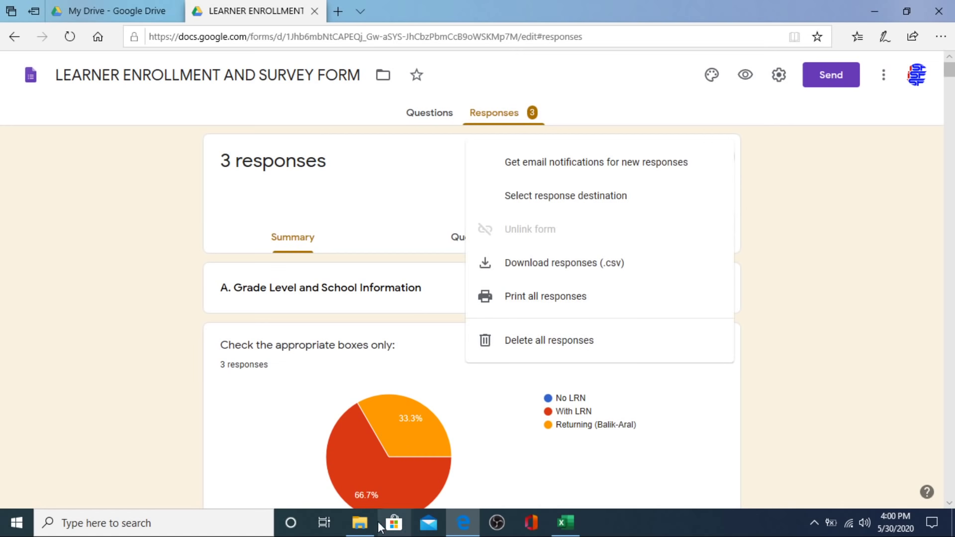
Step: Open the LEARNER ENROLLMENT AND SURVEY FORM CSV from the Downloads folder in Excel
click(360, 523)
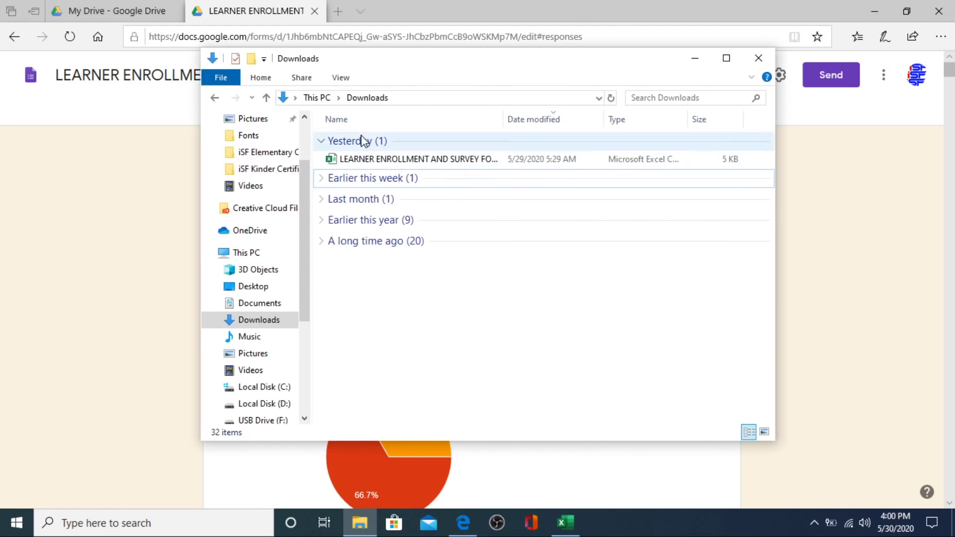
click(382, 163)
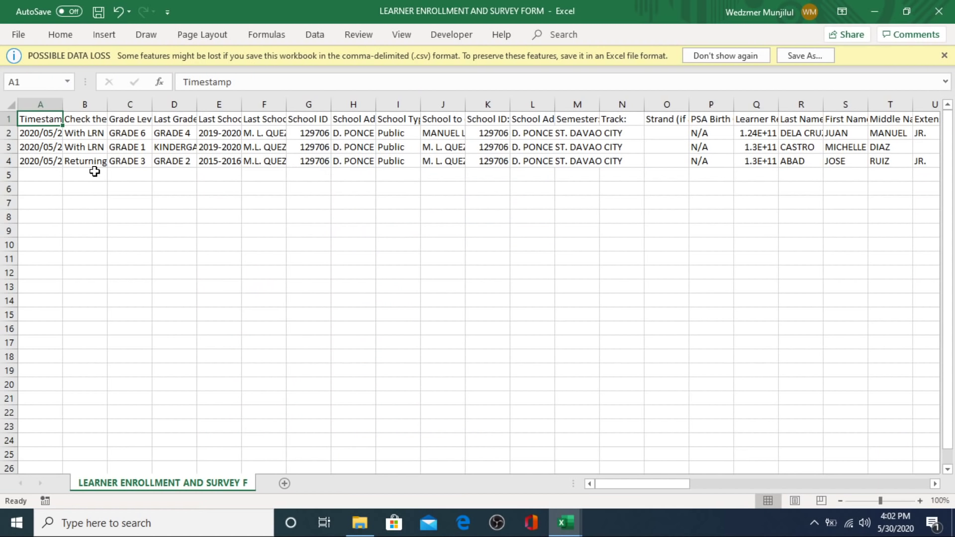
Step: AutoFit the widths of all responses columns A through BR
key(ctrl+Right)
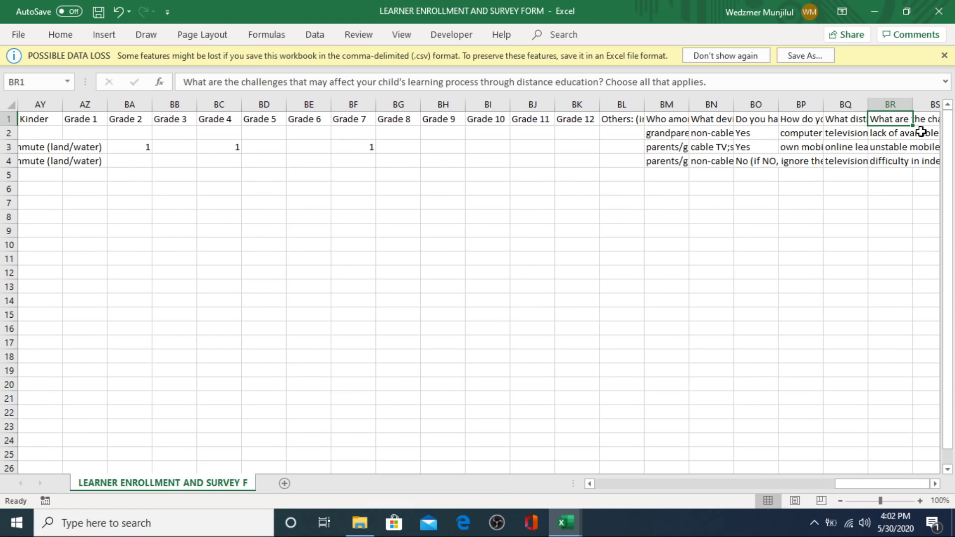
scroll(922, 132, right, 1)
click(848, 104)
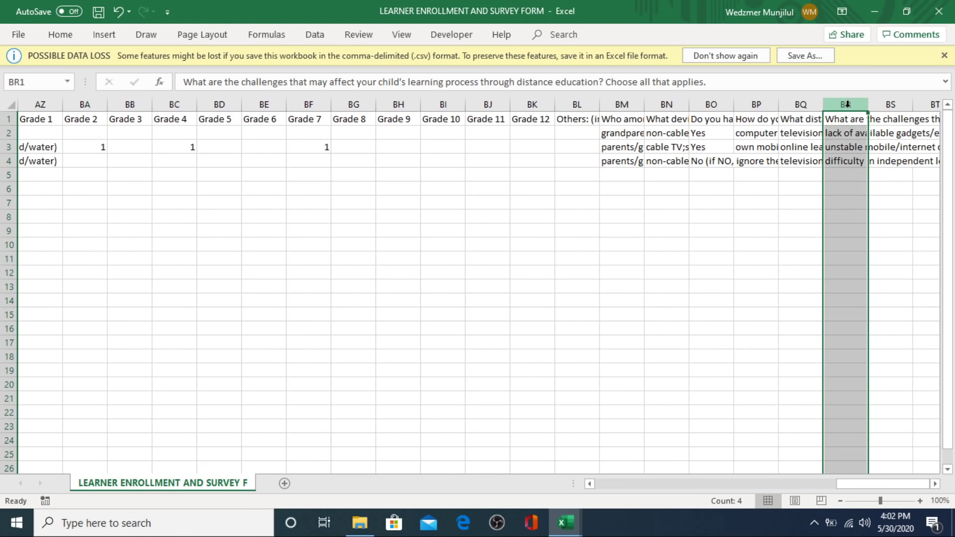
key(ctrl+shift+Left)
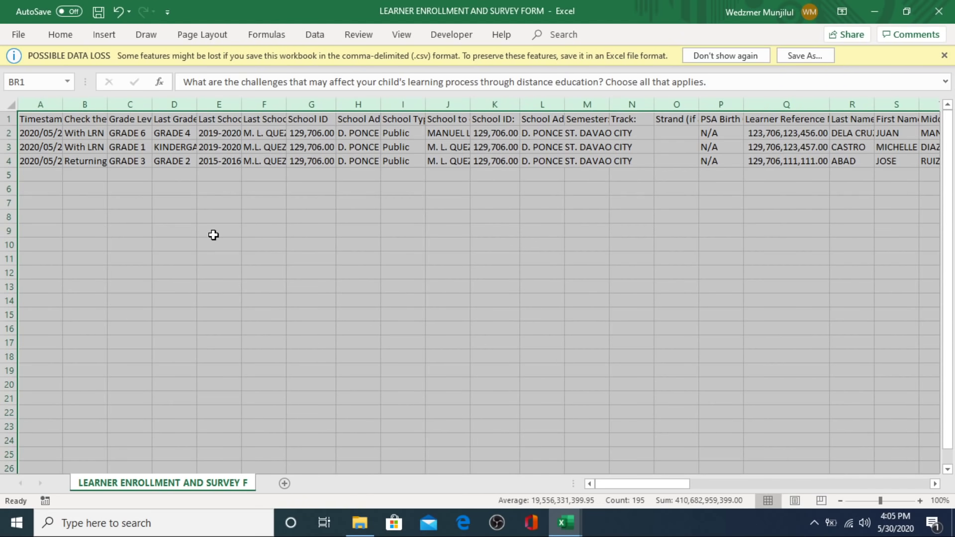
click(62, 34)
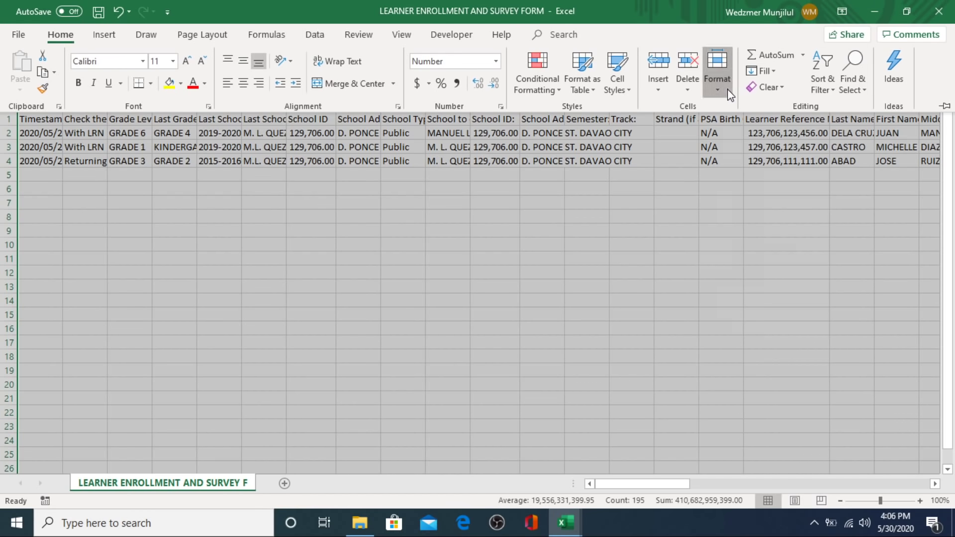
click(717, 79)
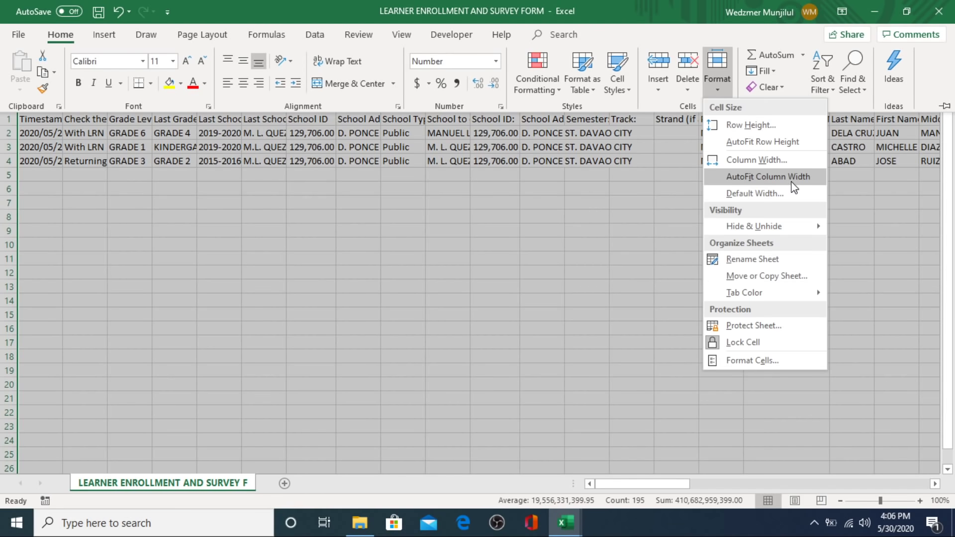
click(768, 176)
scroll(793, 187, right, 10)
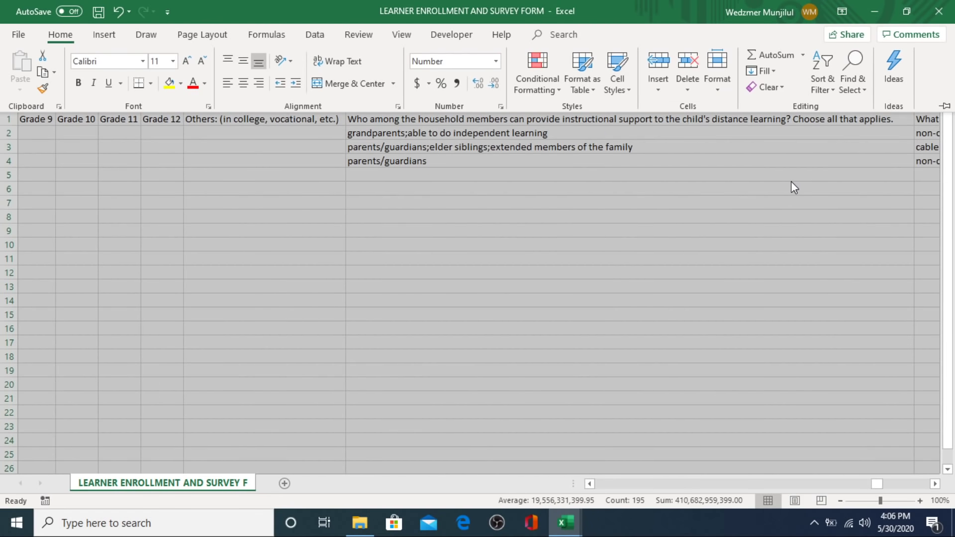
click(627, 163)
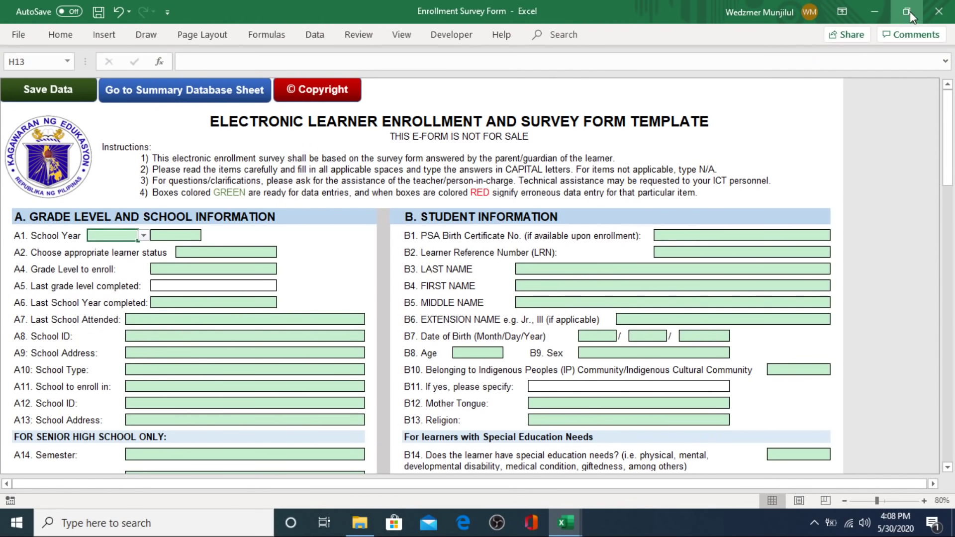
Step: Restore the survey form window and resize it across the lower part of the screen
click(910, 11)
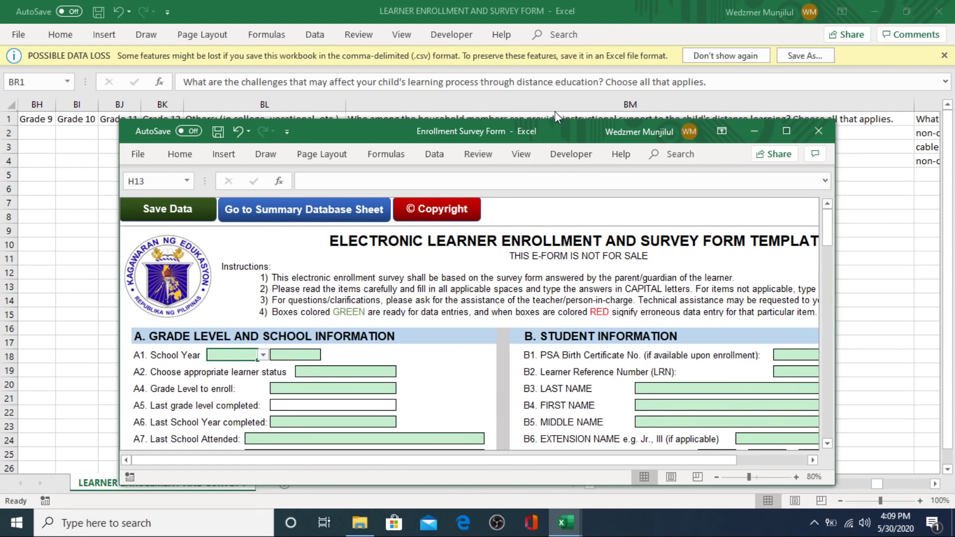
drag(568, 137, 446, 162)
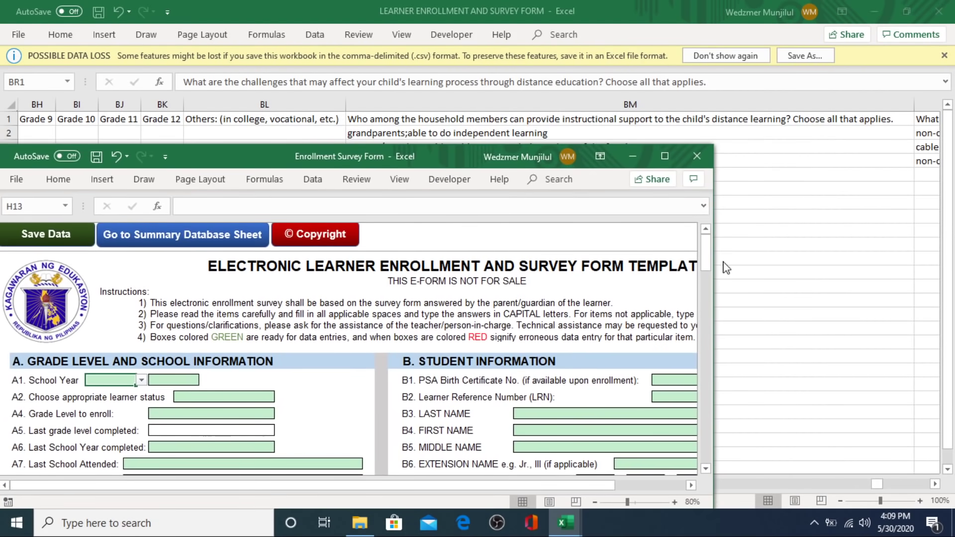
drag(715, 269, 954, 268)
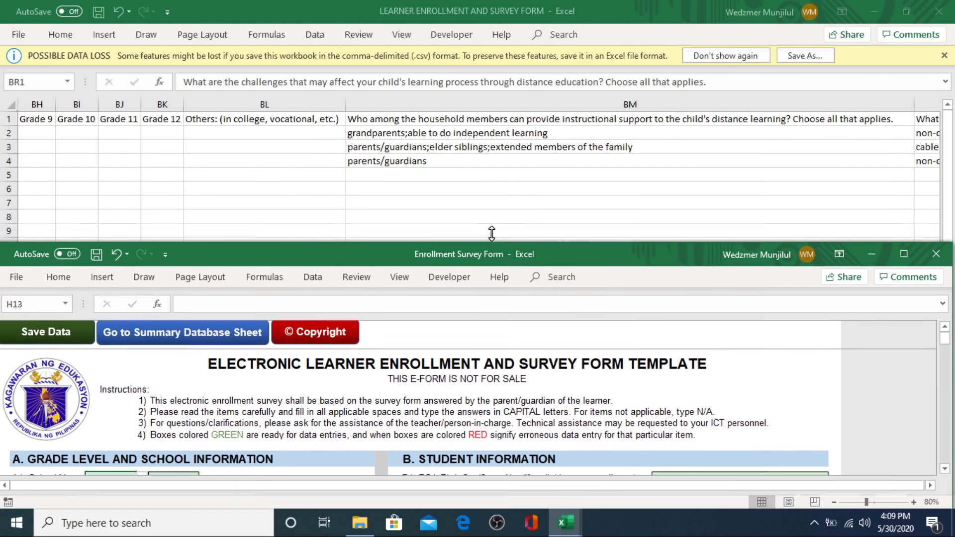
drag(477, 148, 491, 237)
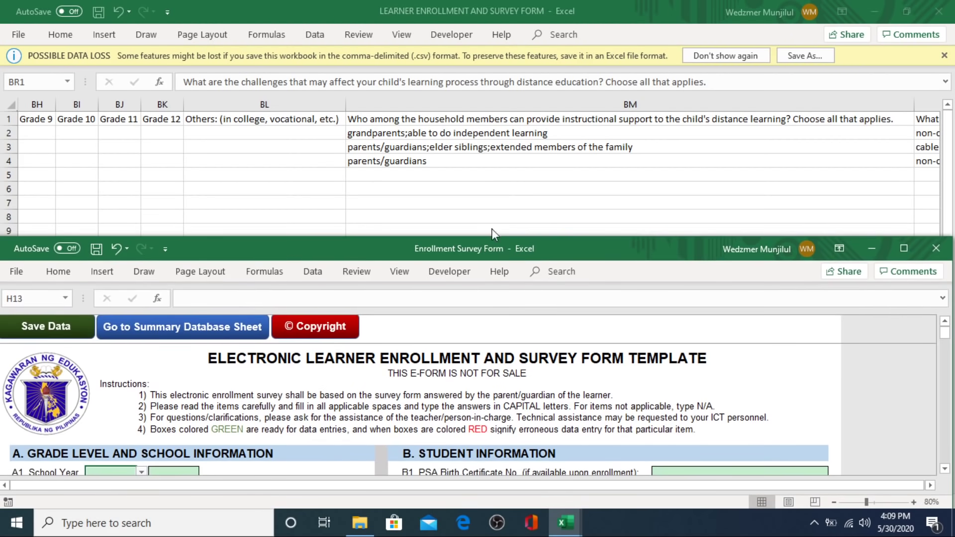
Step: Restore the responses window and fit it across the top, above the form
click(506, 18)
key(ctrl+a)
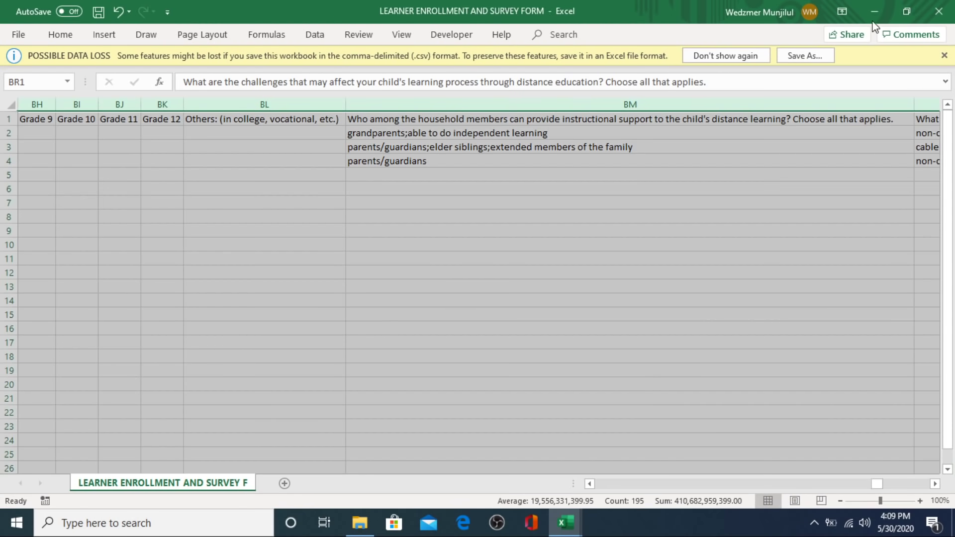
click(905, 11)
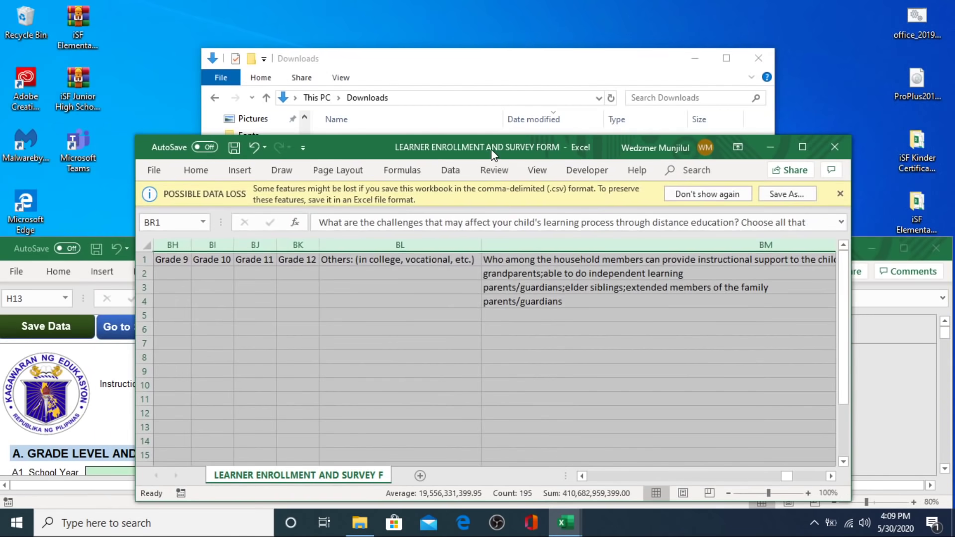
drag(491, 148, 358, 14)
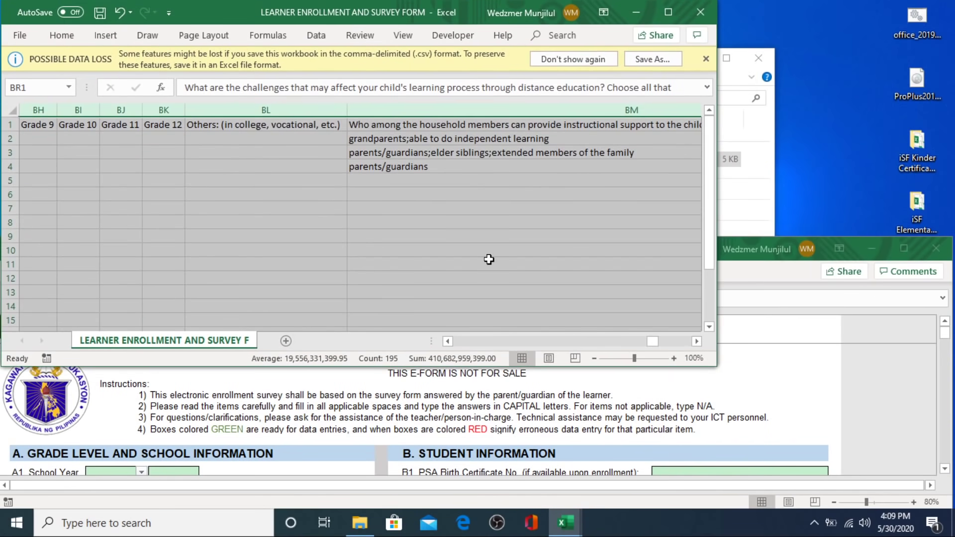
drag(717, 261, 950, 265)
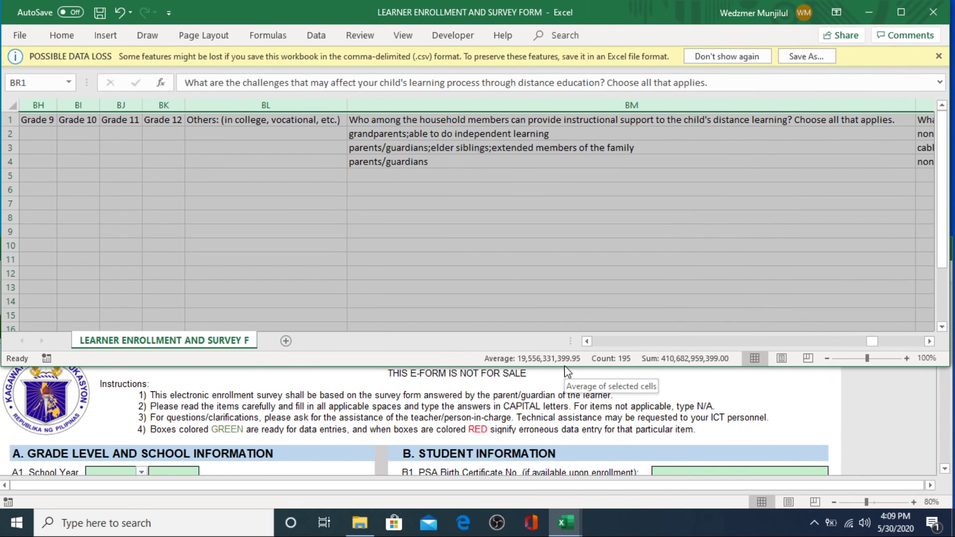
drag(478, 366, 458, 301)
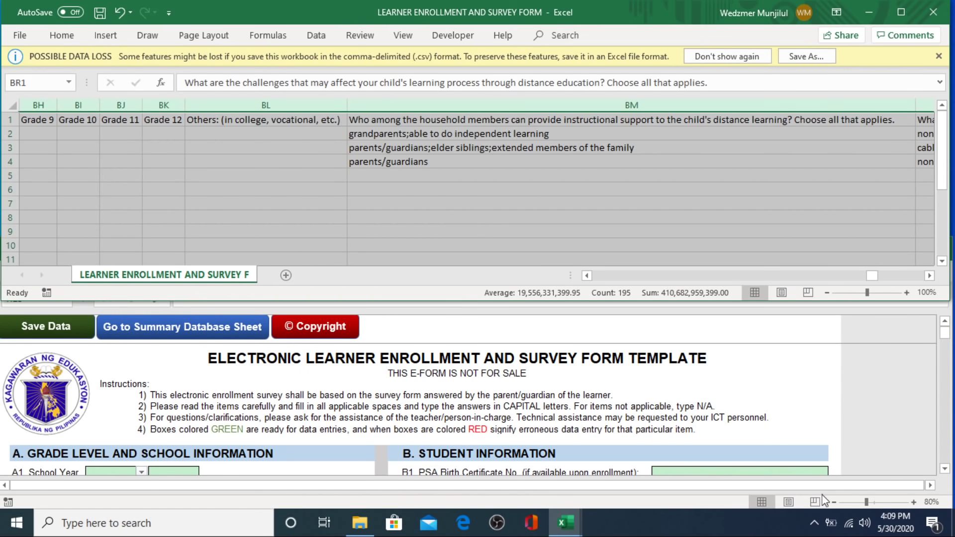
click(566, 534)
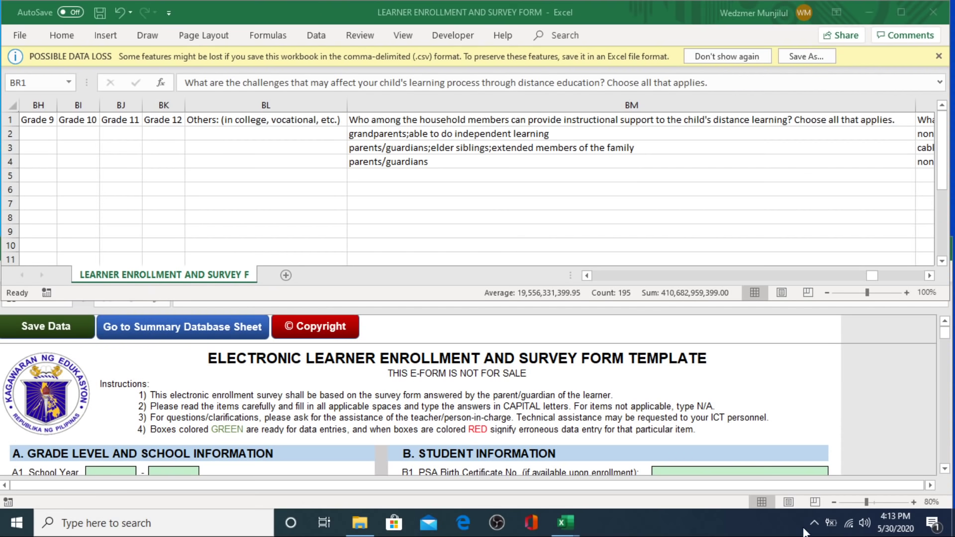
click(815, 525)
Step: Go to the form's summary database sheet and turn on row and column headings
click(423, 15)
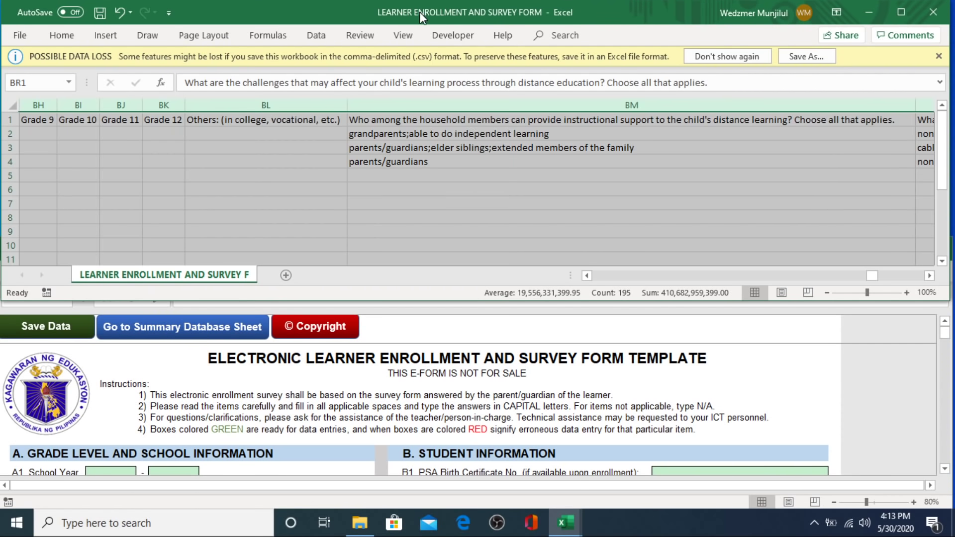
click(230, 327)
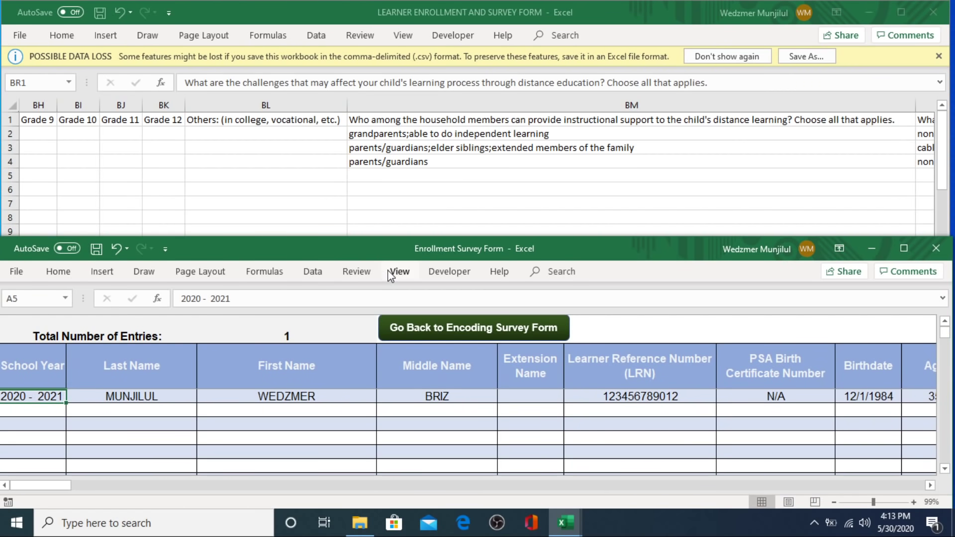
click(397, 272)
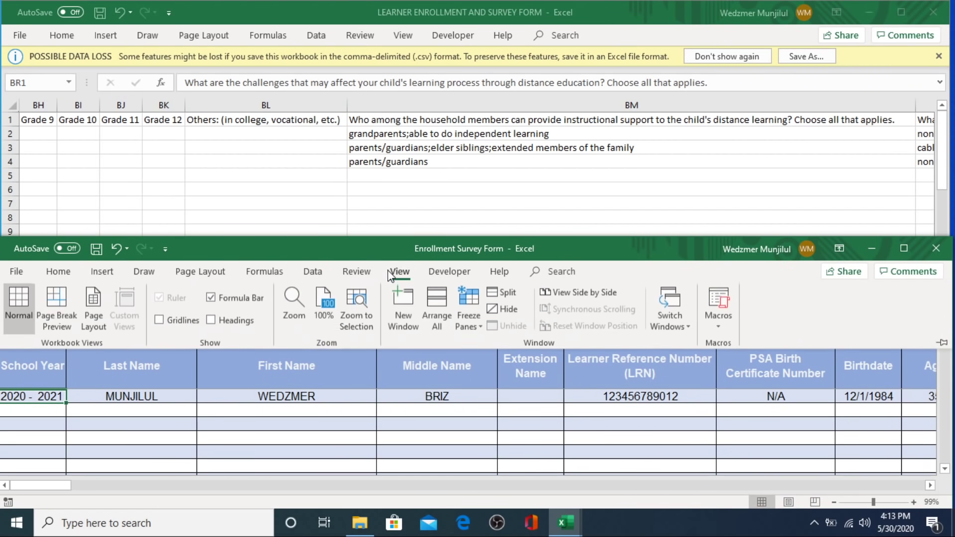
click(215, 322)
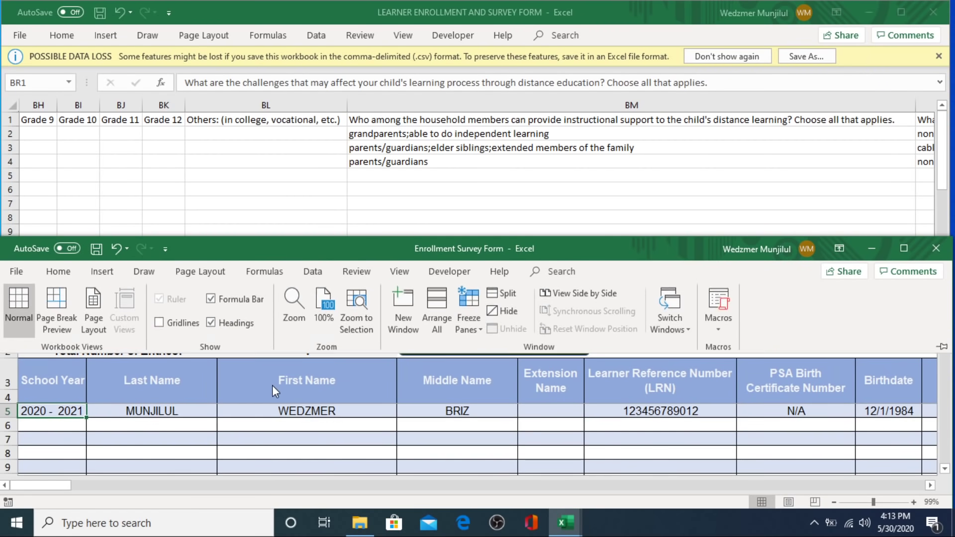
click(272, 385)
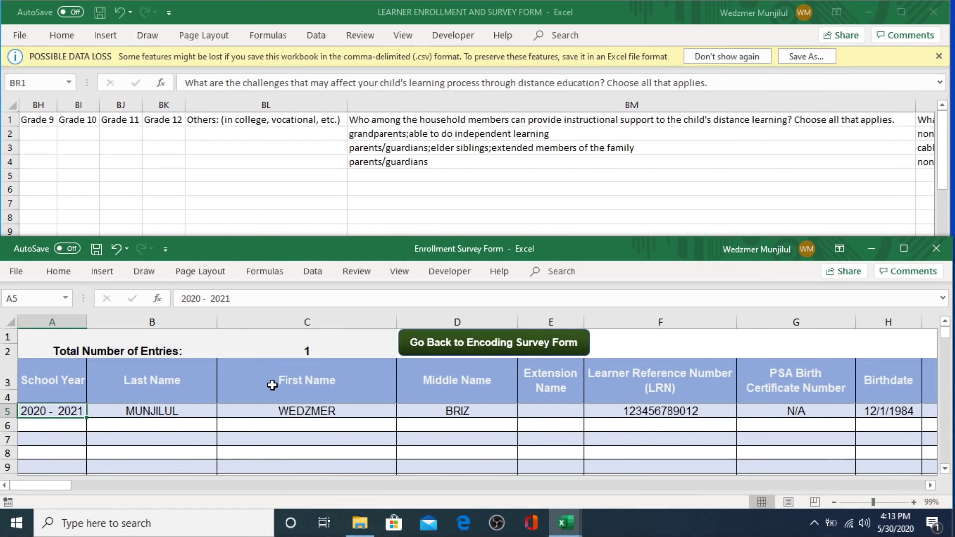
Step: Clear the sample learner entry in row 5, leaving Total Number of Entries at 0
click(8, 412)
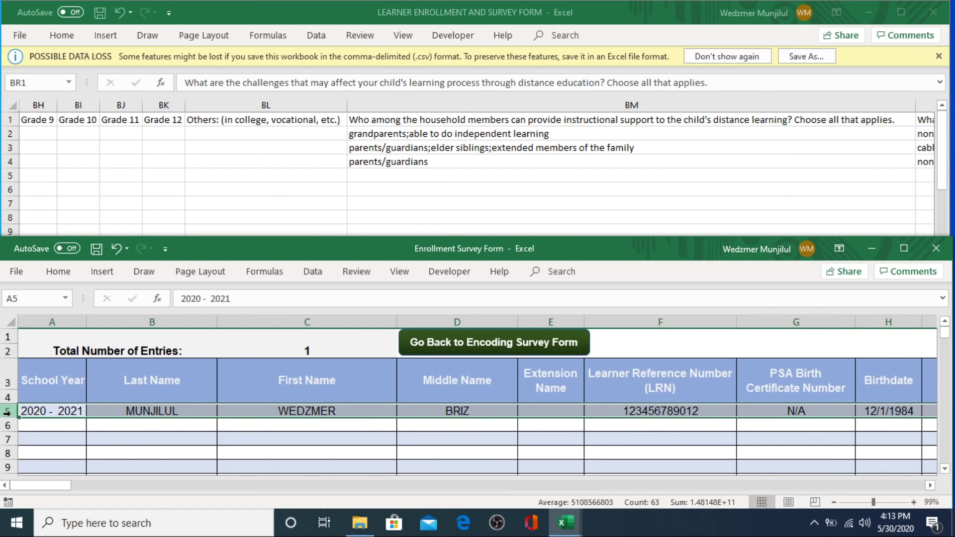
key(Delete)
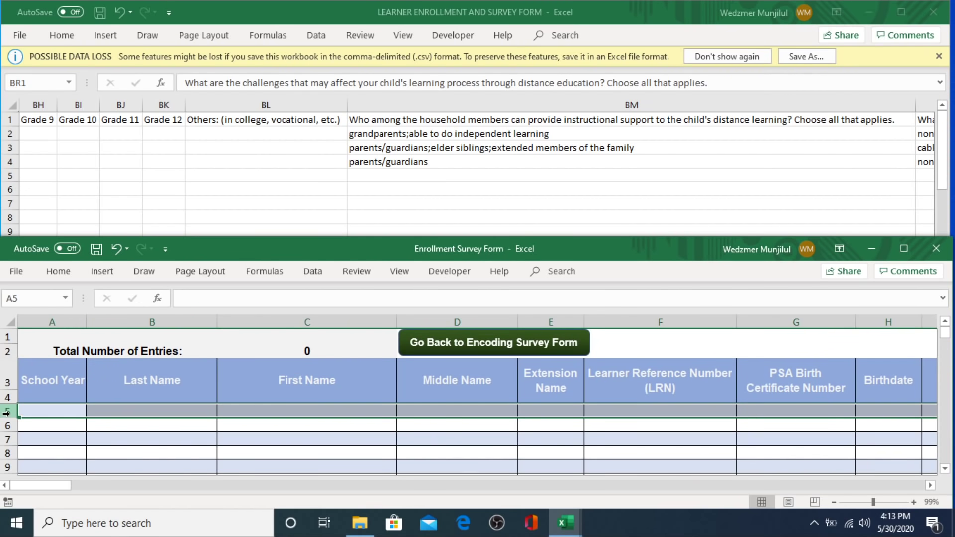
click(60, 416)
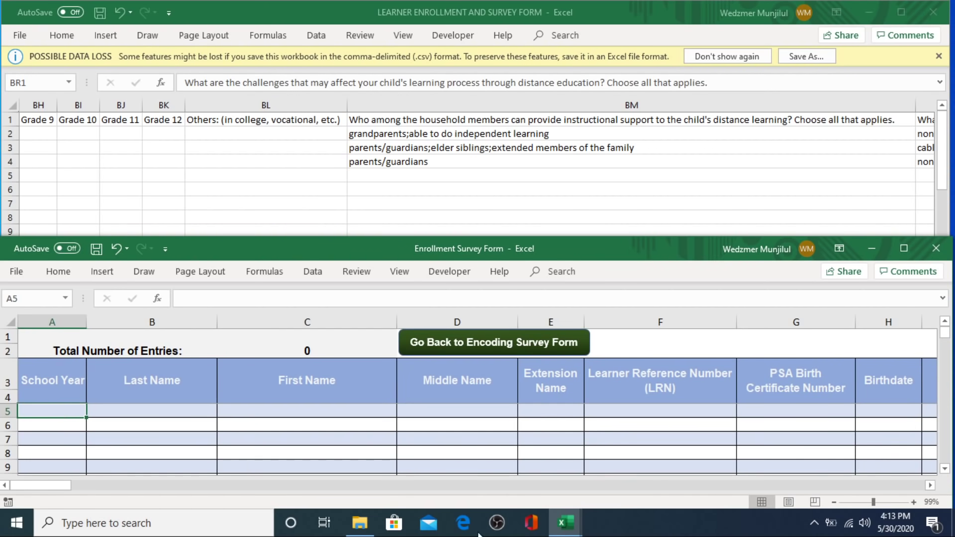
Step: Bring the responses workbook forward and select its entire sheet
click(659, 523)
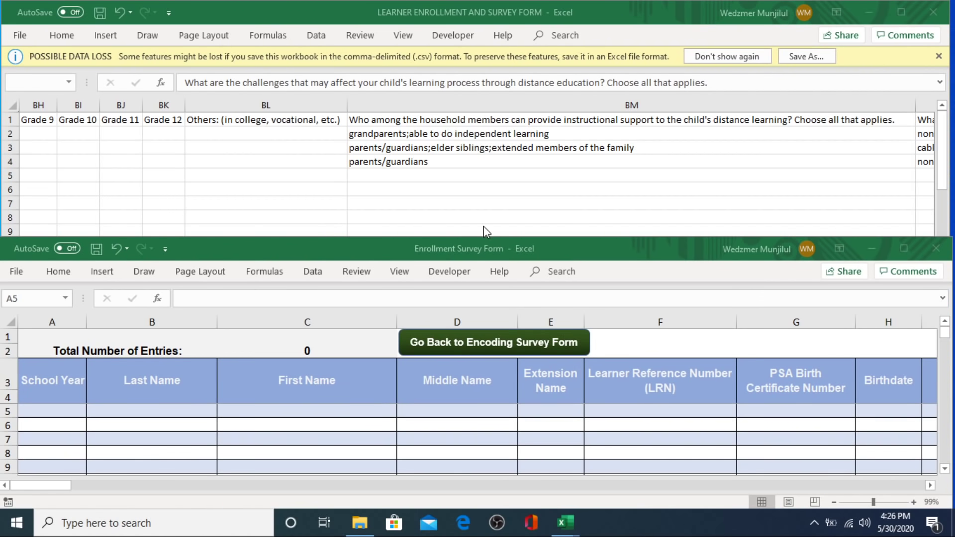
click(517, 9)
key(ctrl+a)
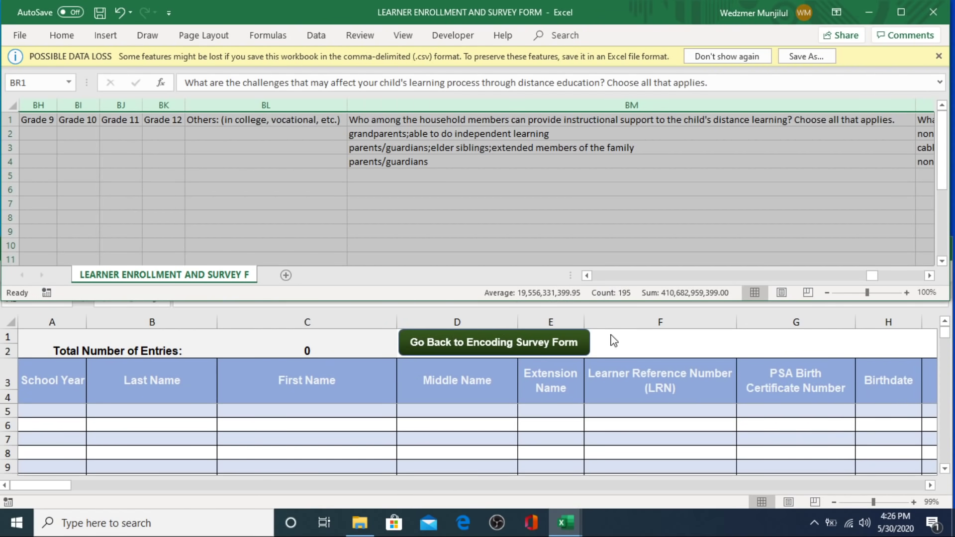
drag(873, 281, 825, 285)
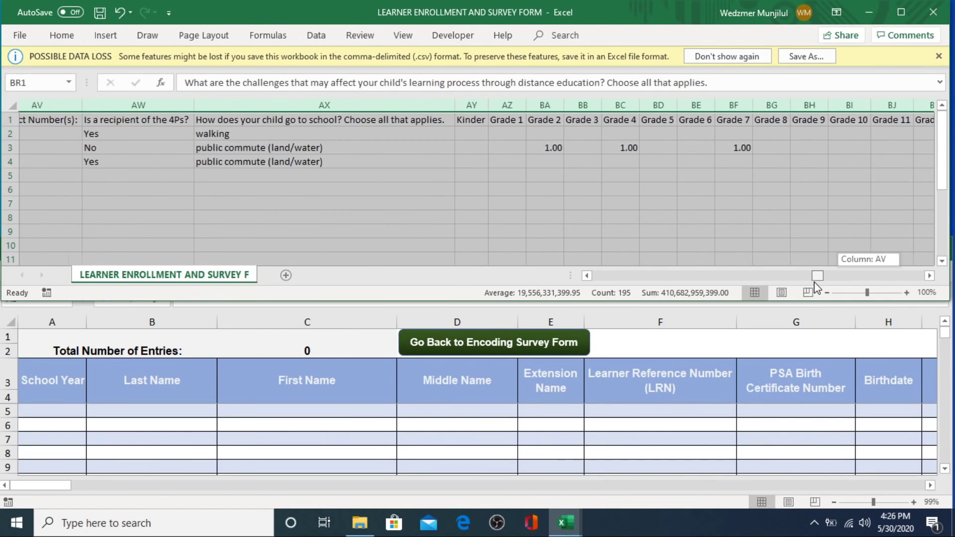
drag(824, 286, 541, 294)
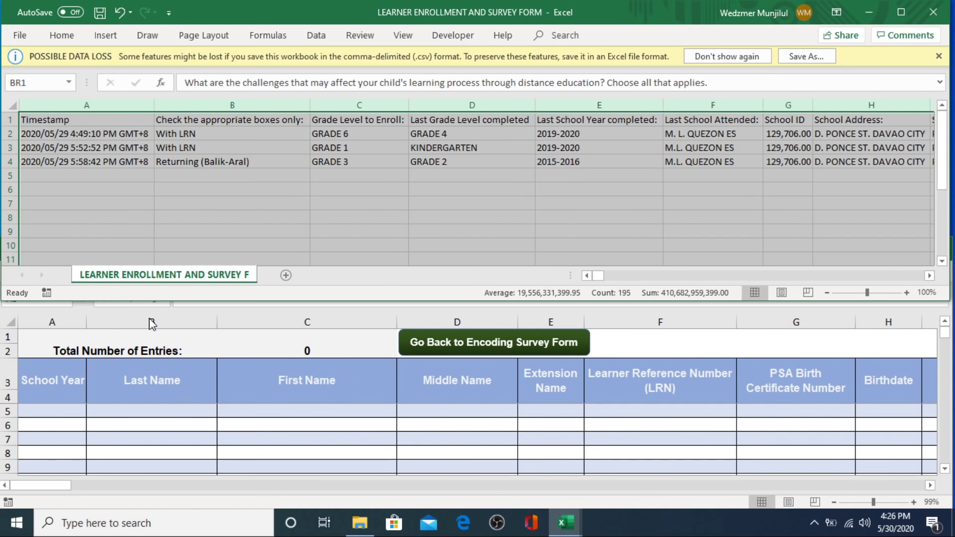
Step: Review the form's Last, First, Middle and Extension Name headings, then return to the responses
click(159, 439)
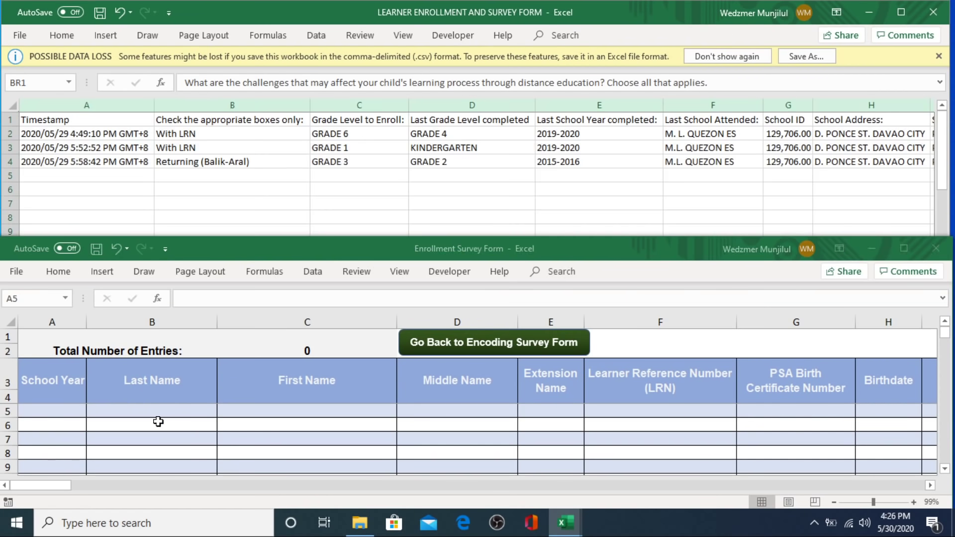
click(166, 388)
click(256, 388)
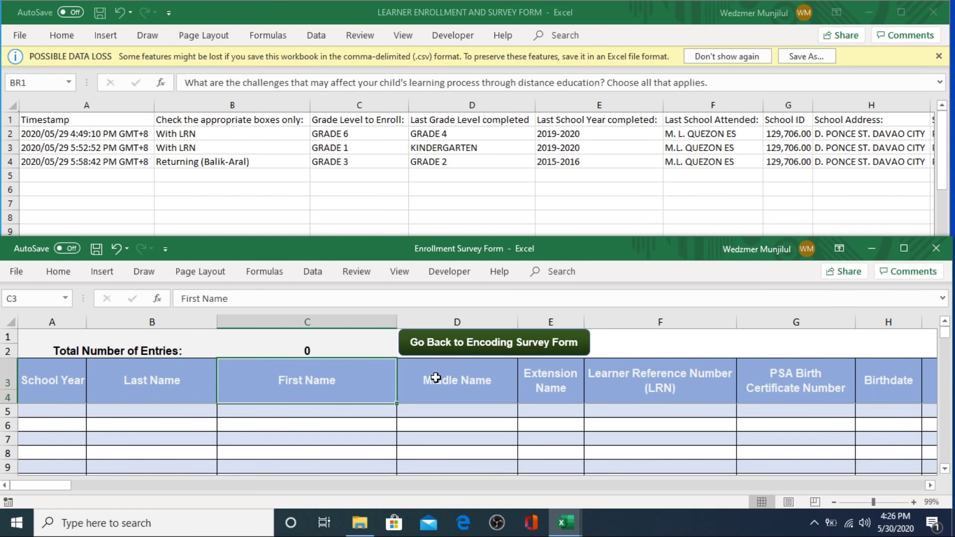
click(436, 378)
click(564, 387)
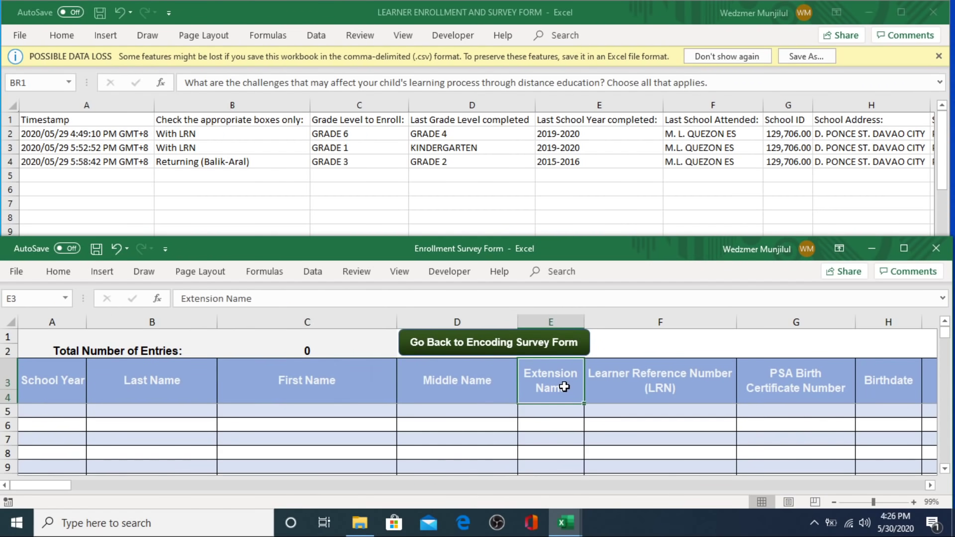
click(579, 155)
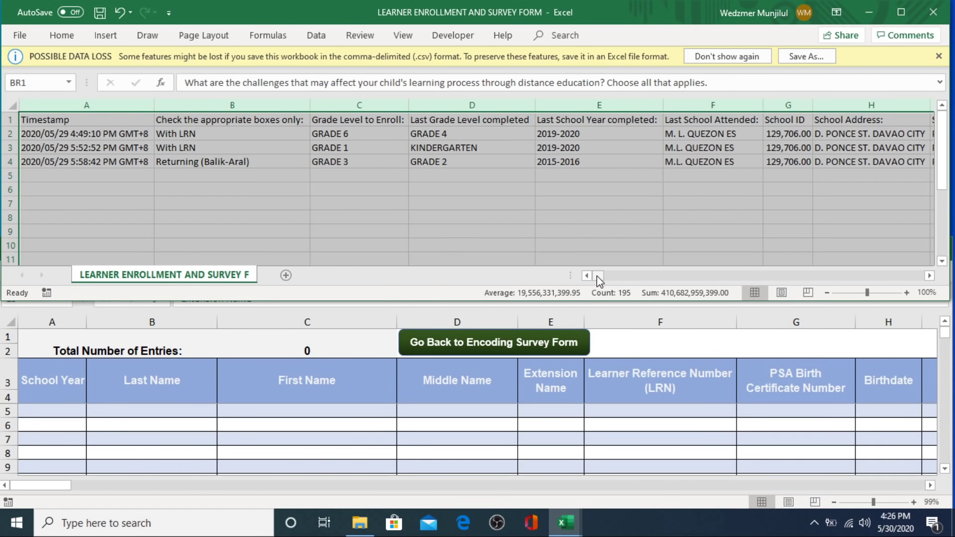
drag(597, 276, 650, 280)
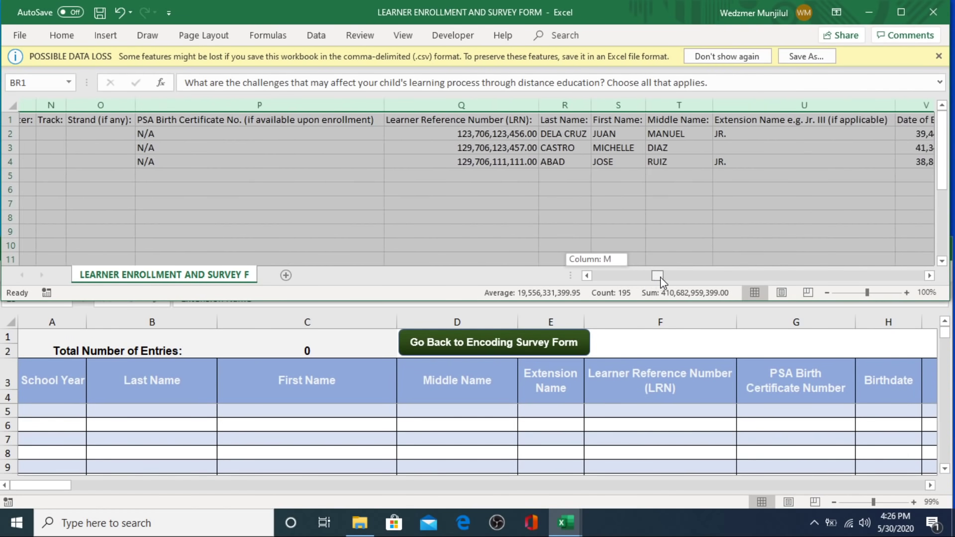
drag(650, 280, 678, 279)
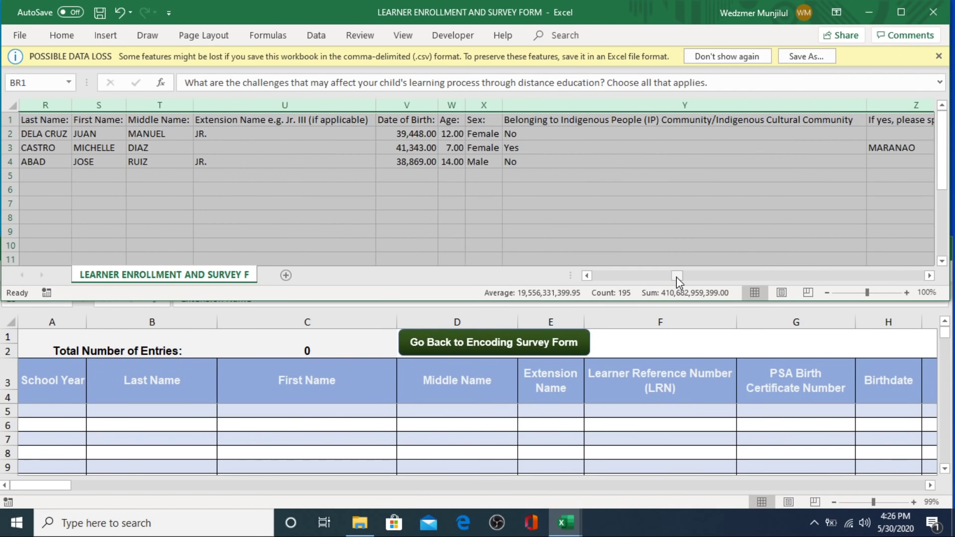
click(586, 276)
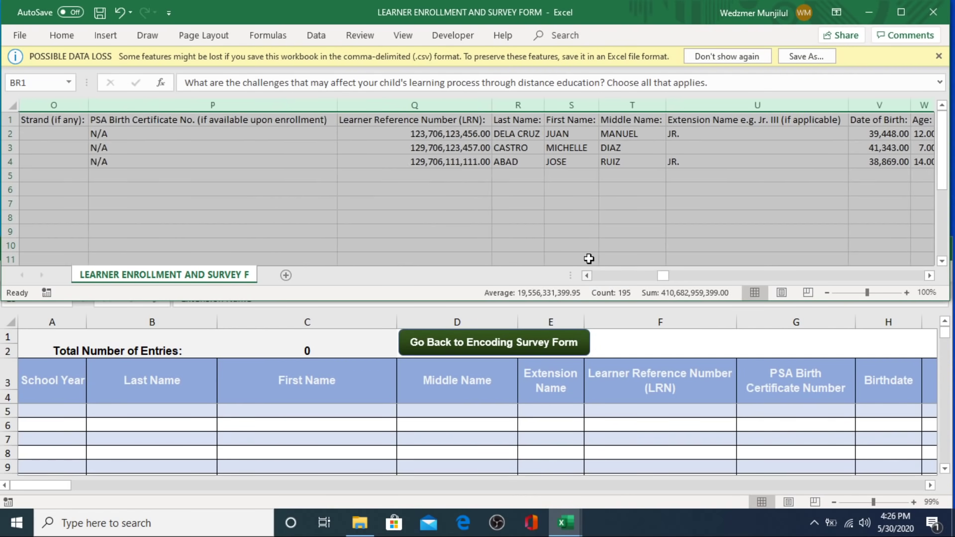
Step: Link form cell B5 to the first response's last name in R2
click(597, 225)
click(511, 109)
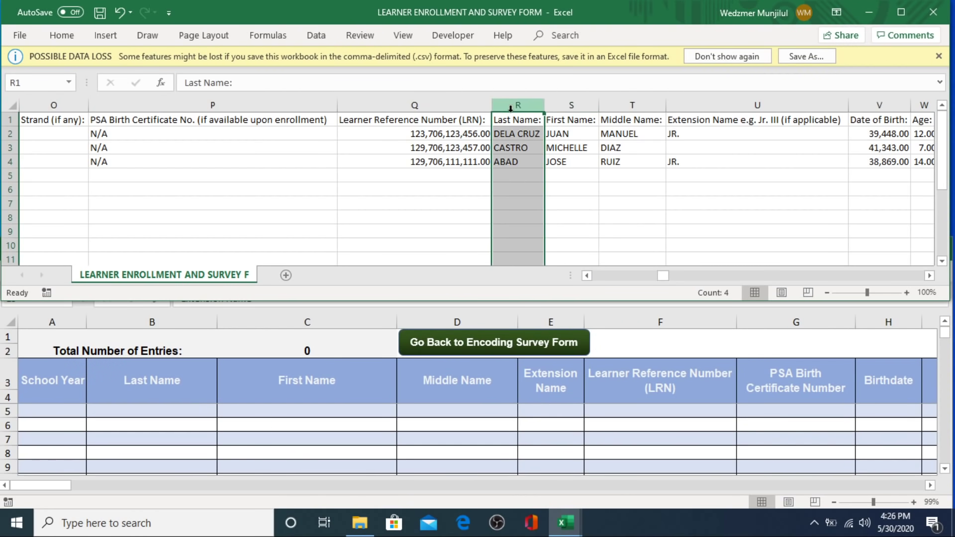
click(164, 321)
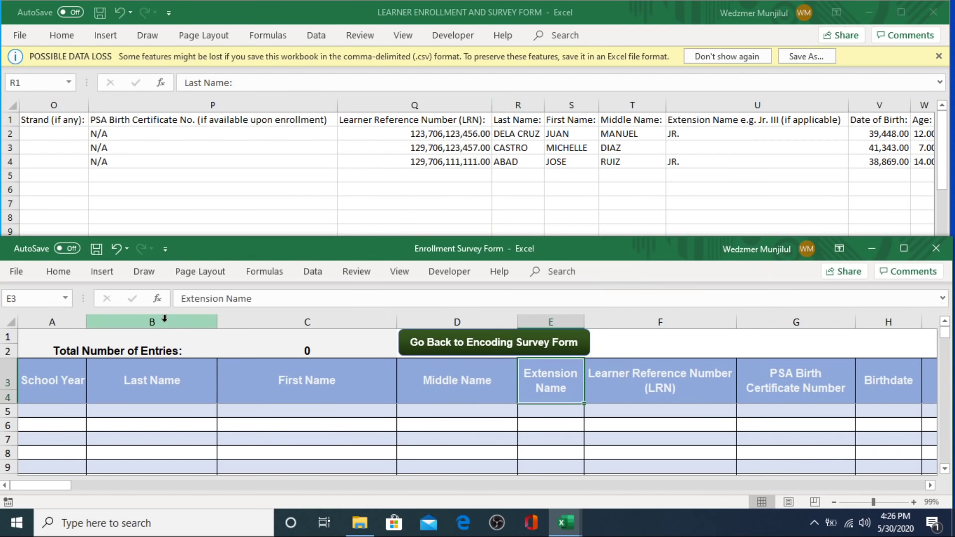
click(164, 321)
click(157, 414)
text(=)
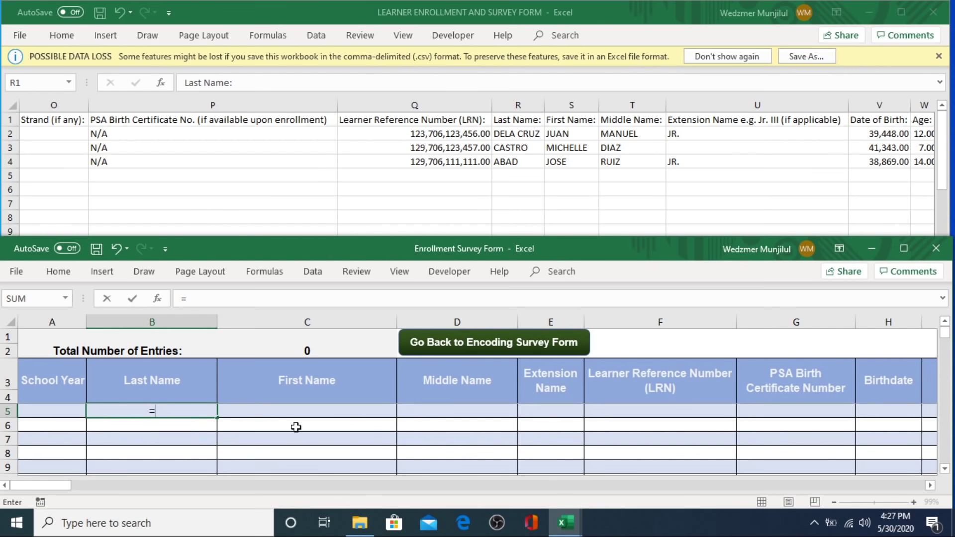
click(520, 135)
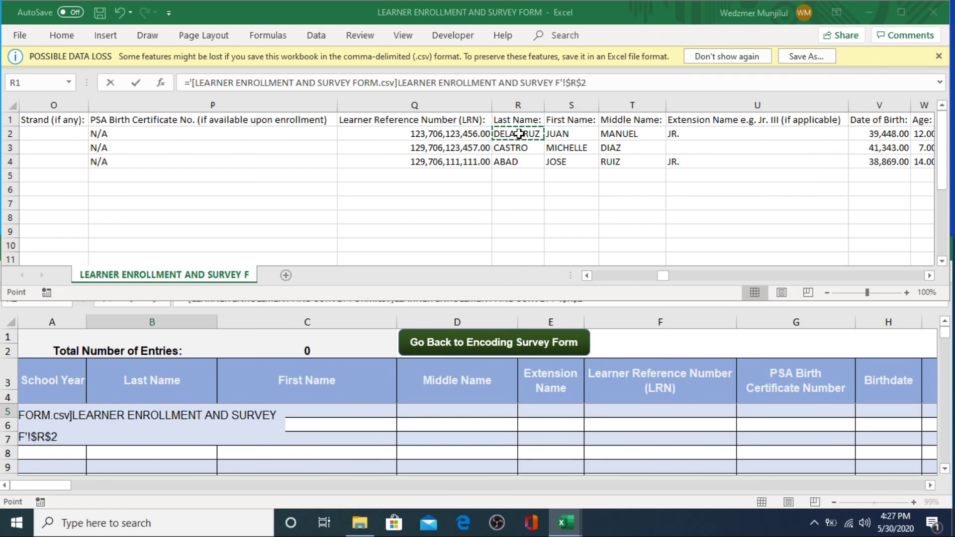
key(Return)
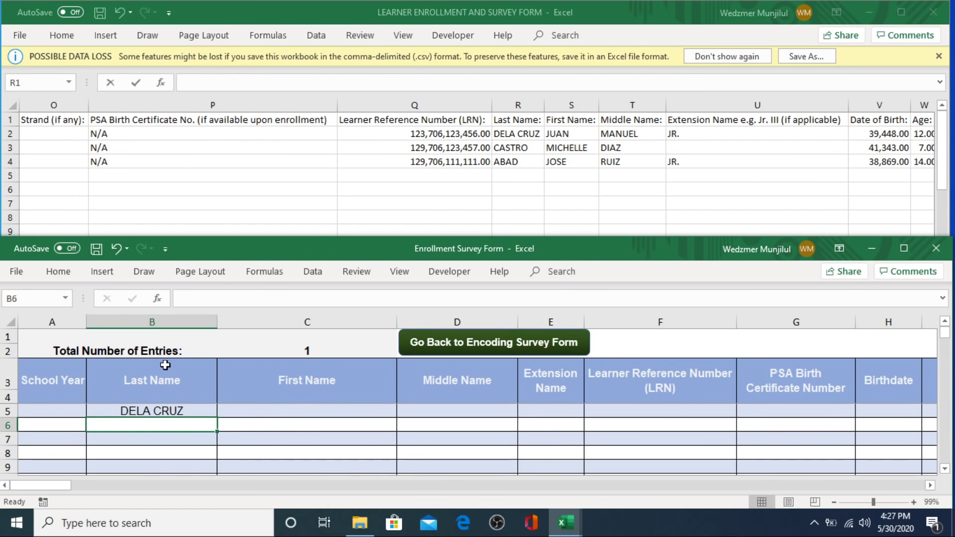
Step: Make the B5 link a relative reference without $ signs, still showing DELA CRUZ
click(195, 412)
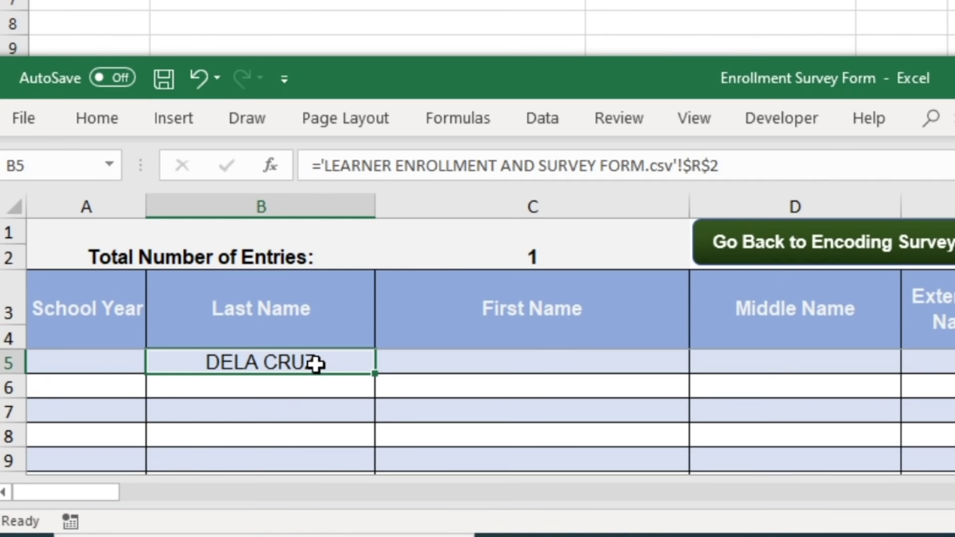
click(734, 162)
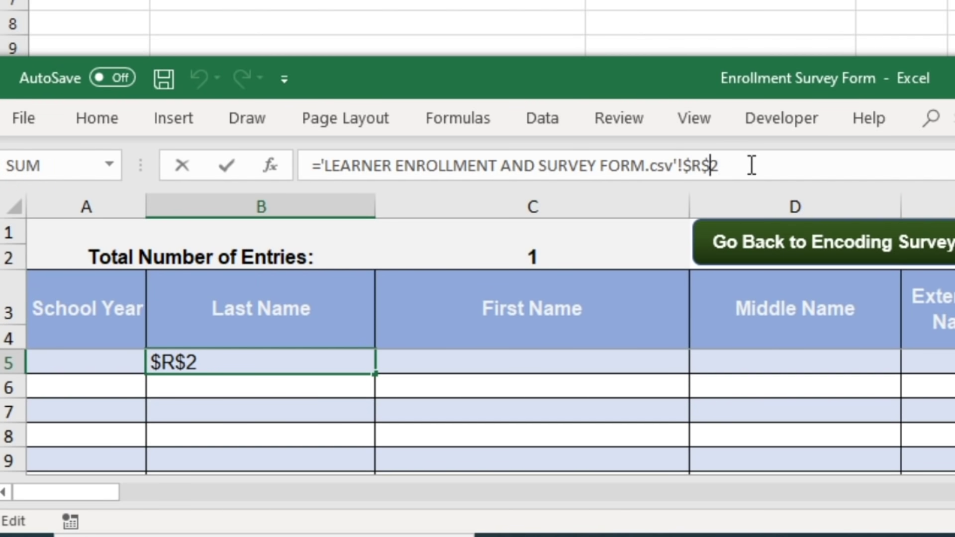
key(BackSpace)
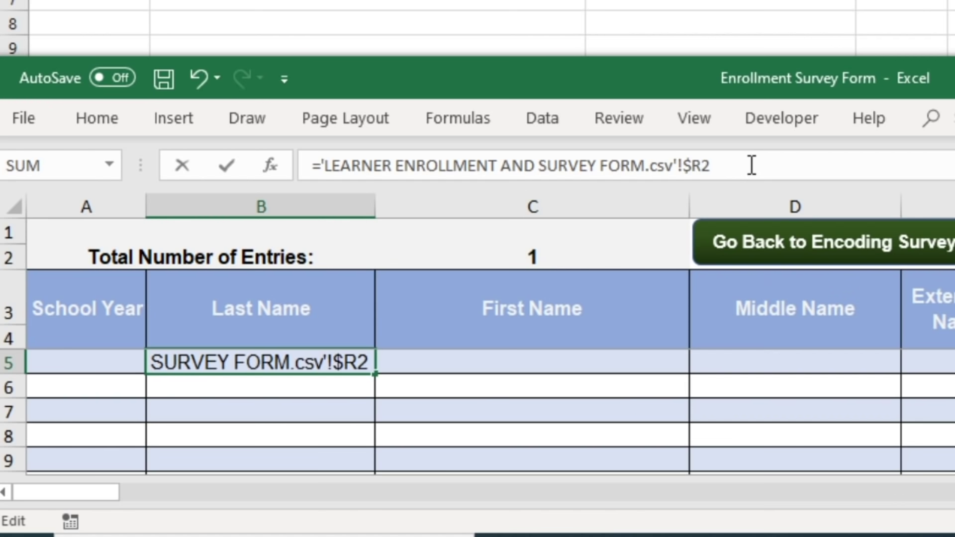
key(BackSpace)
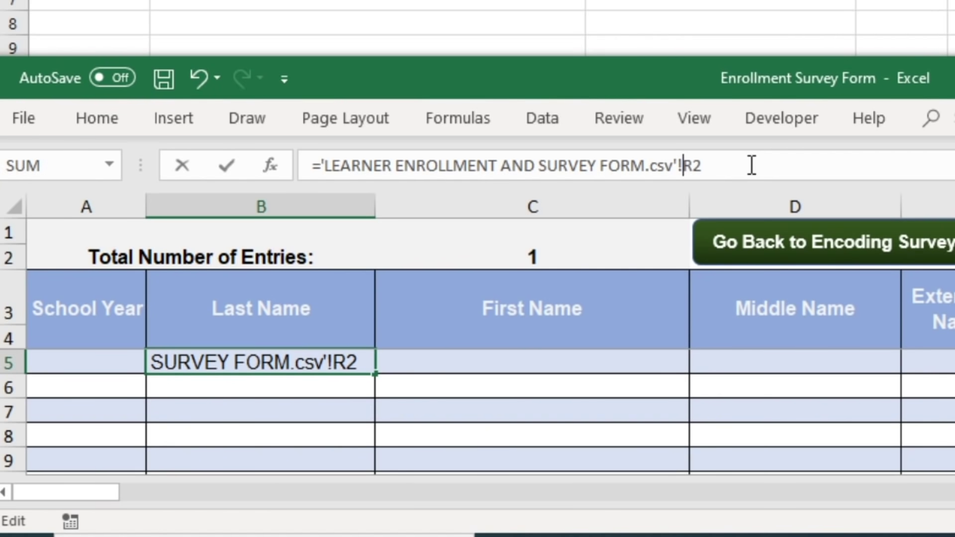
key(Return)
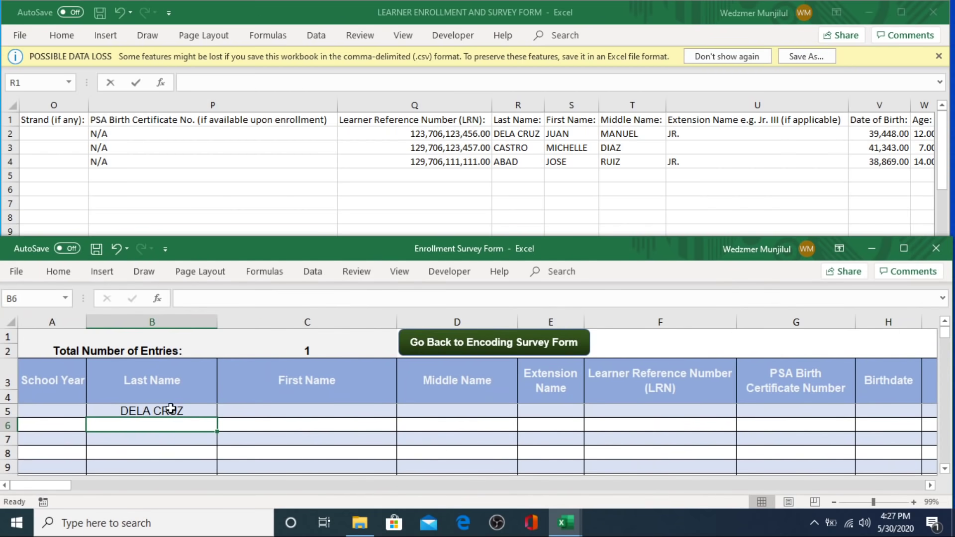
Step: Copy the B5 link across B5:E5 to show JUAN, MANUEL and JR
click(148, 410)
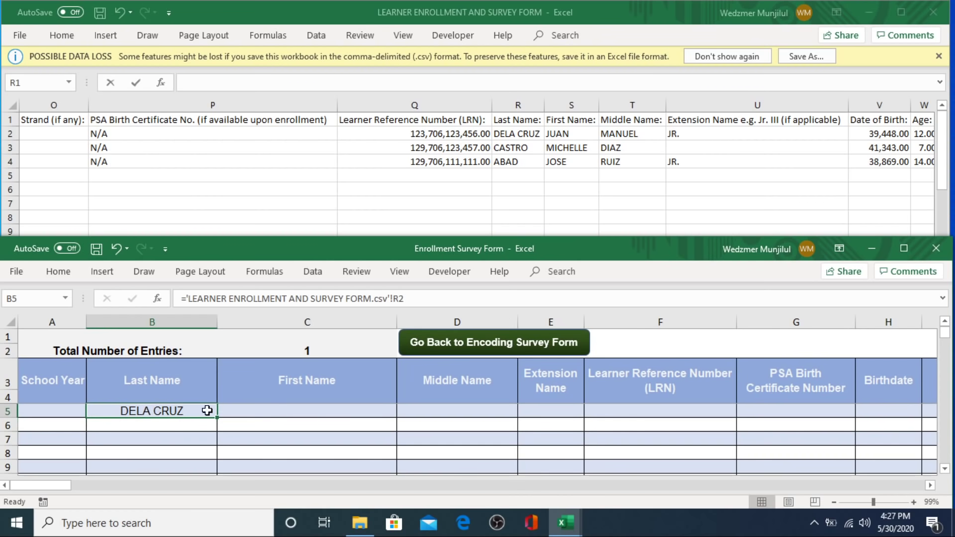
shift+click(569, 410)
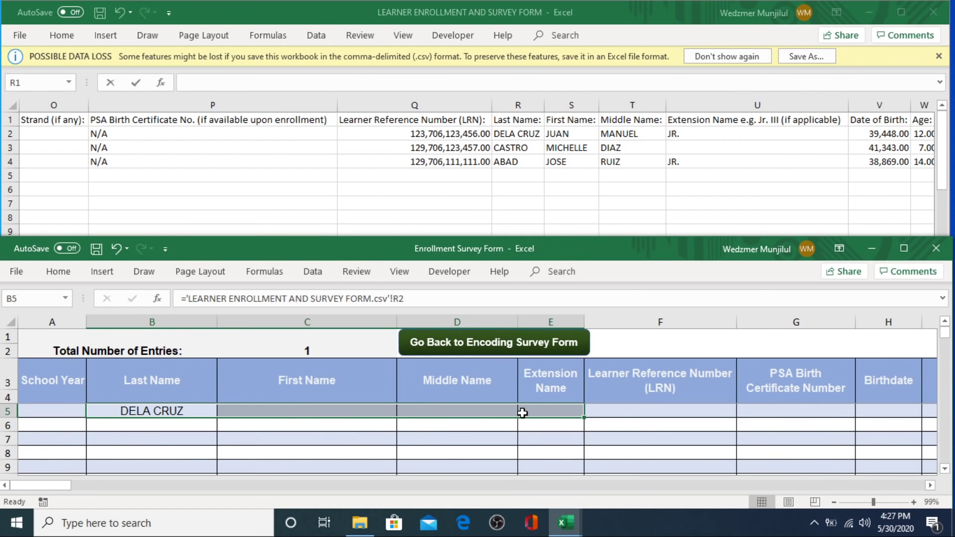
key(ctrl+r)
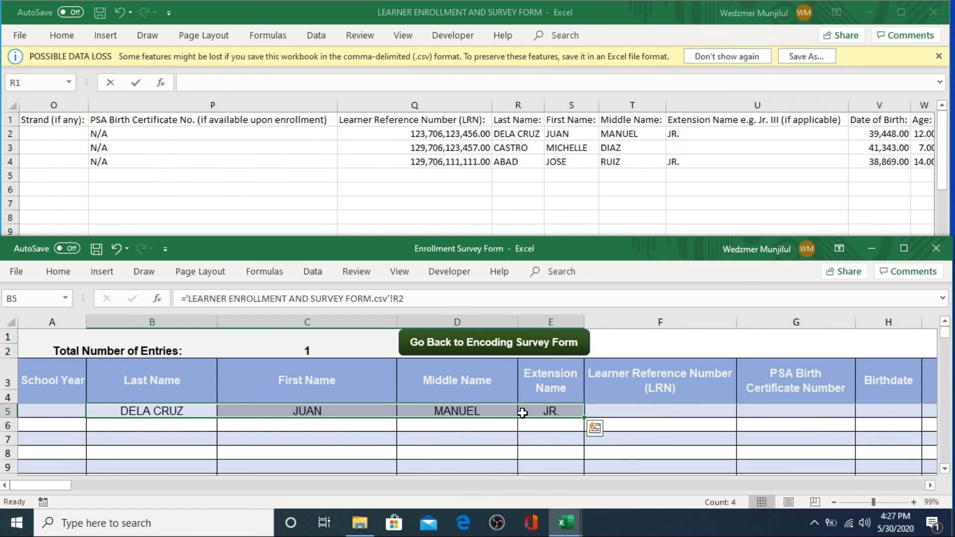
click(639, 413)
text(=)
click(457, 135)
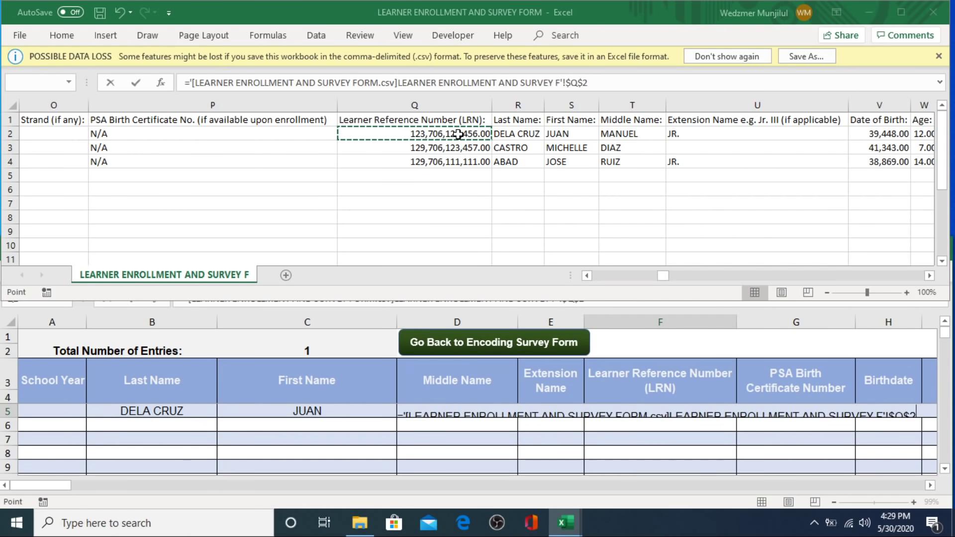
key(Return)
double_click(686, 410)
key(F4)
key(F4)
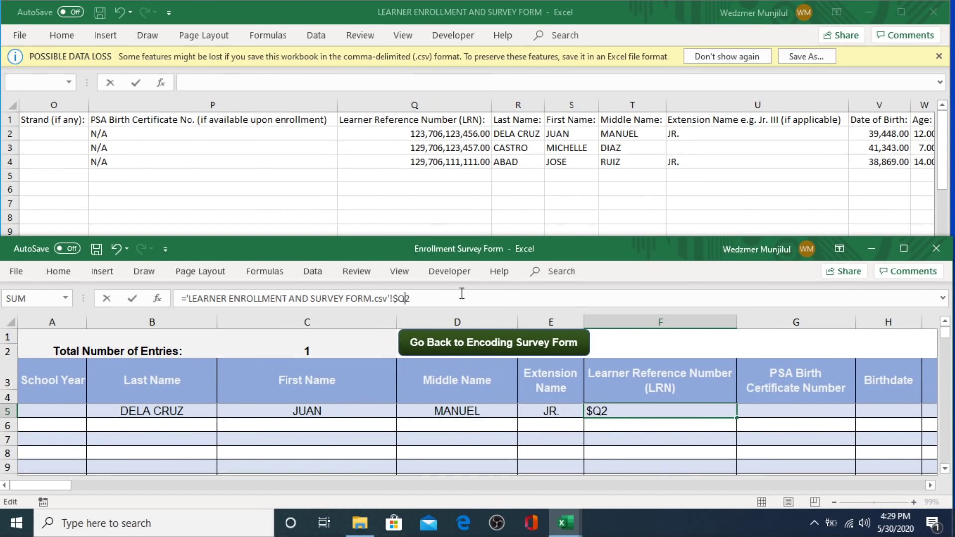
key(Return)
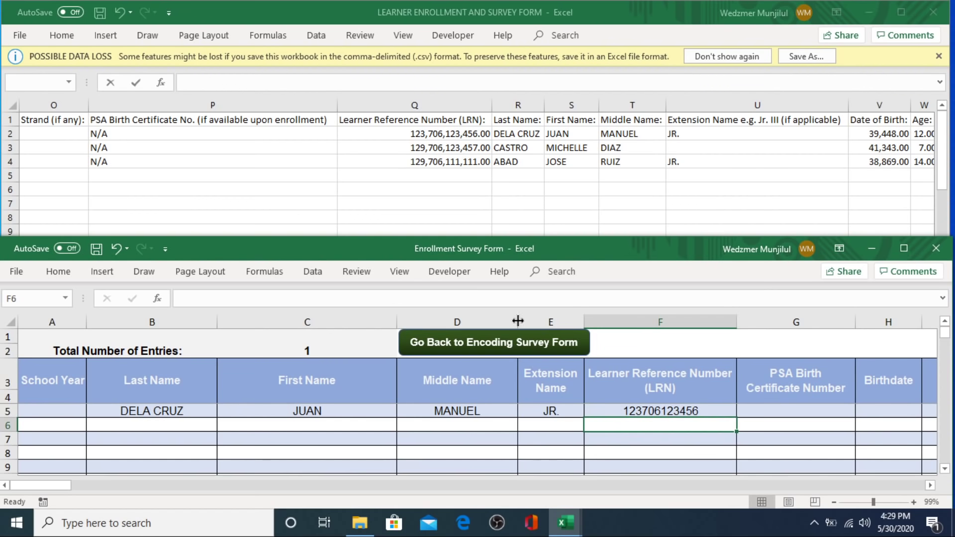
Step: Link G5 to the PSA certificate value in P2 with a relative reference, showing N/A
click(780, 412)
text(=)
click(190, 134)
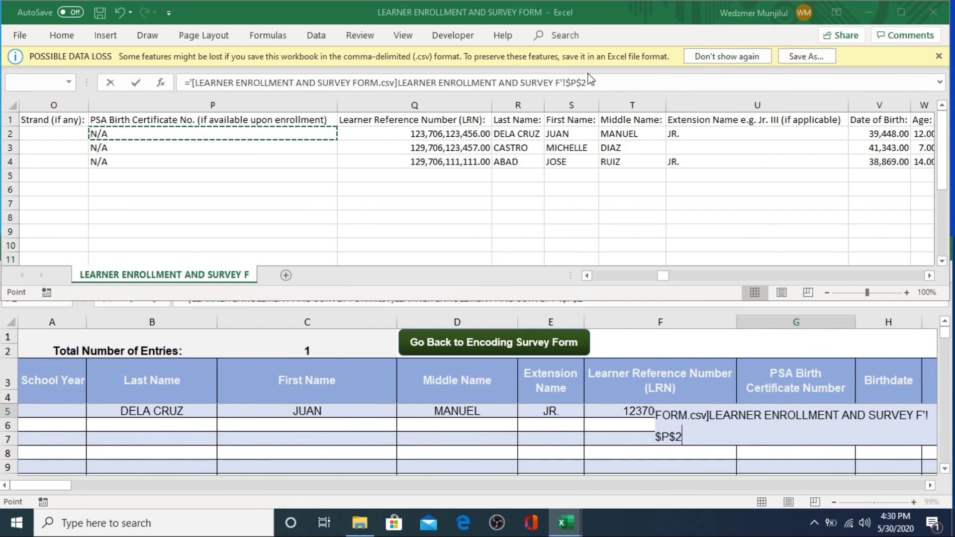
key(F4)
key(F4)
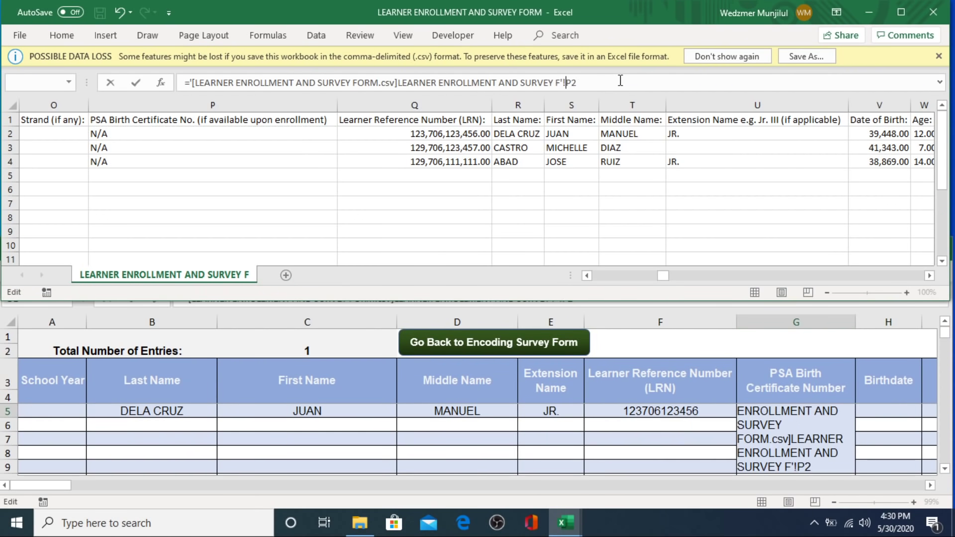
key(Return)
scroll(331, 412, right, 5)
Step: Link Birthdate H5 to the date of birth in V2 with a relative row, showing 1/1/2008
click(328, 411)
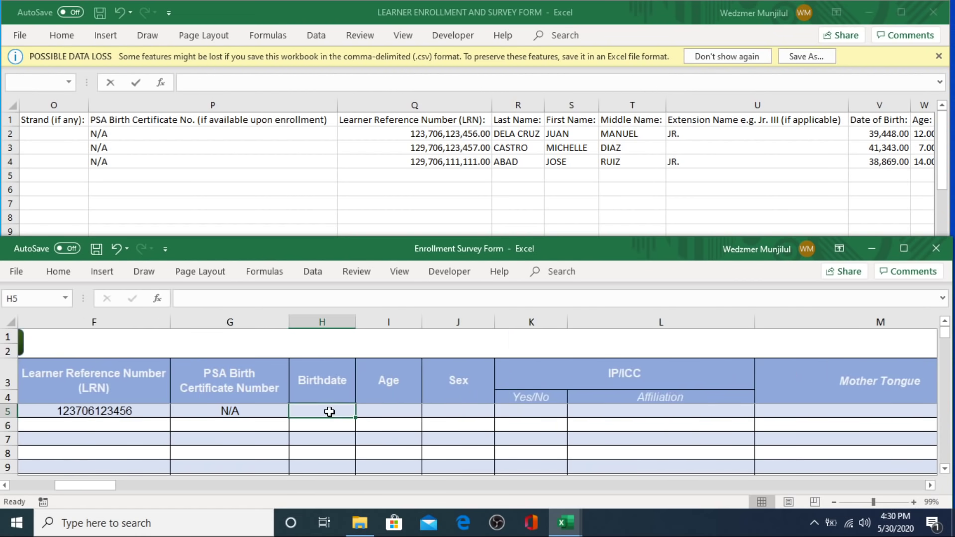
click(855, 162)
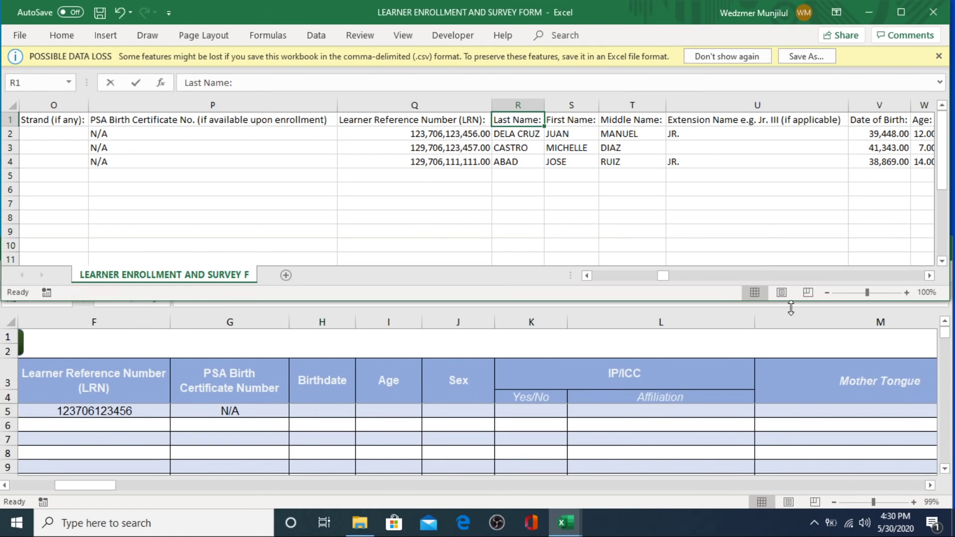
click(930, 276)
click(930, 276)
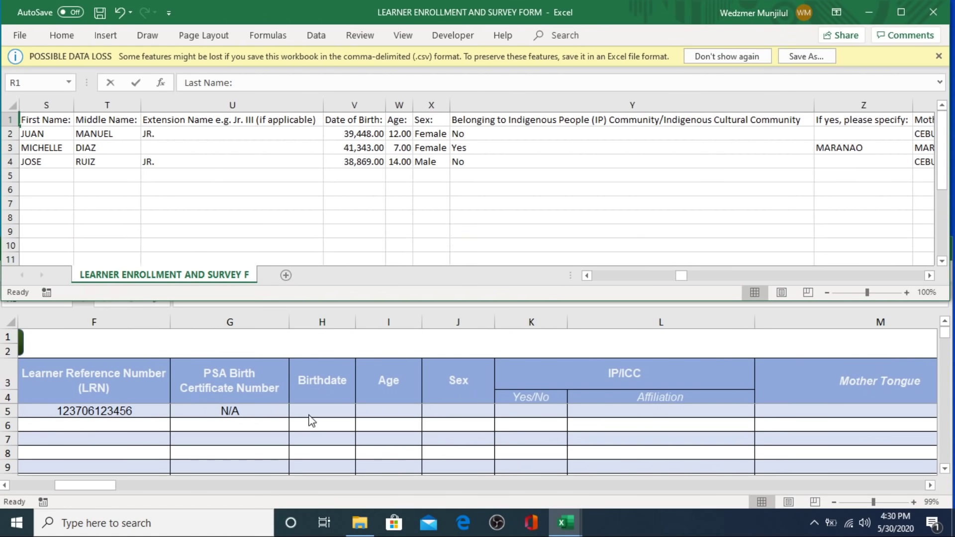
click(329, 411)
text(=)
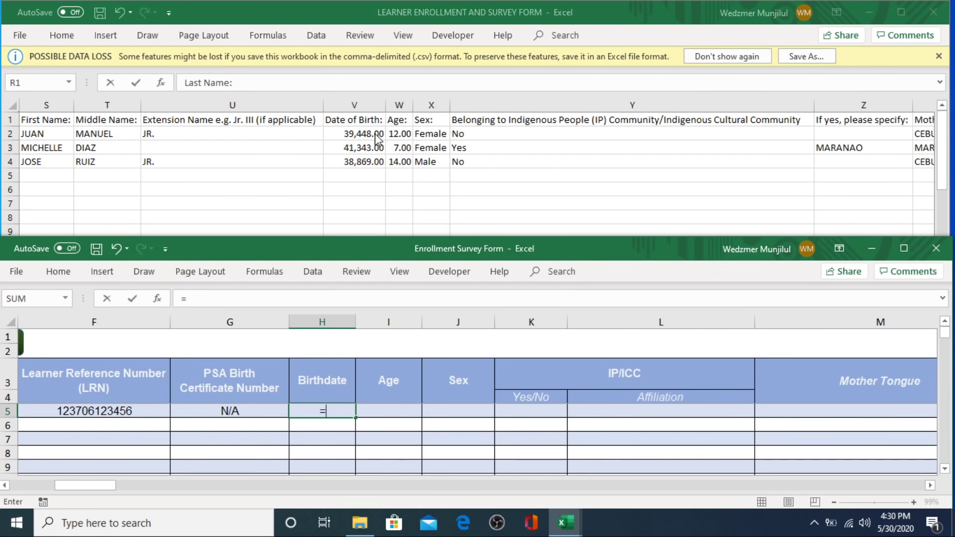
click(367, 134)
key(F4)
key(F4)
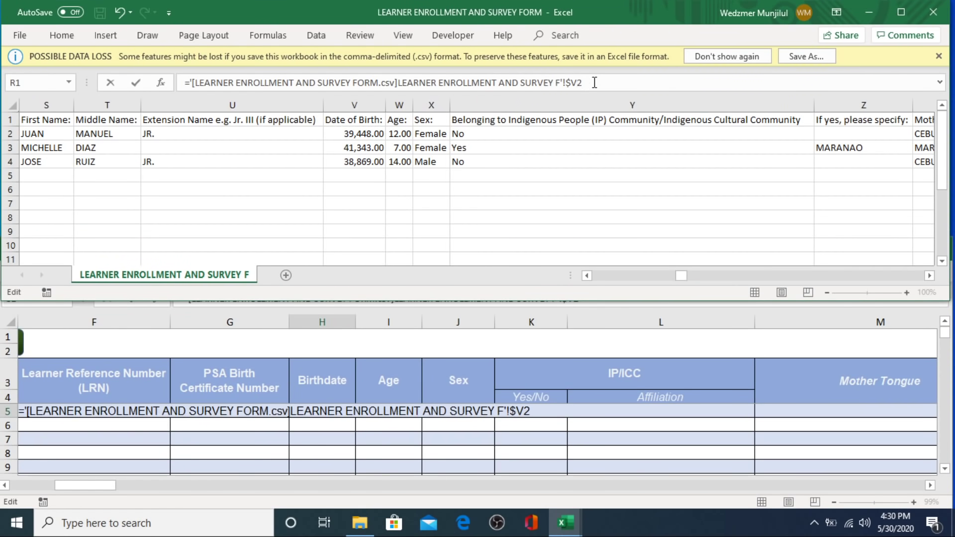
key(Return)
Step: Fill the Birthdate link across Age and Sex, showing Female for Sex
key(Up)
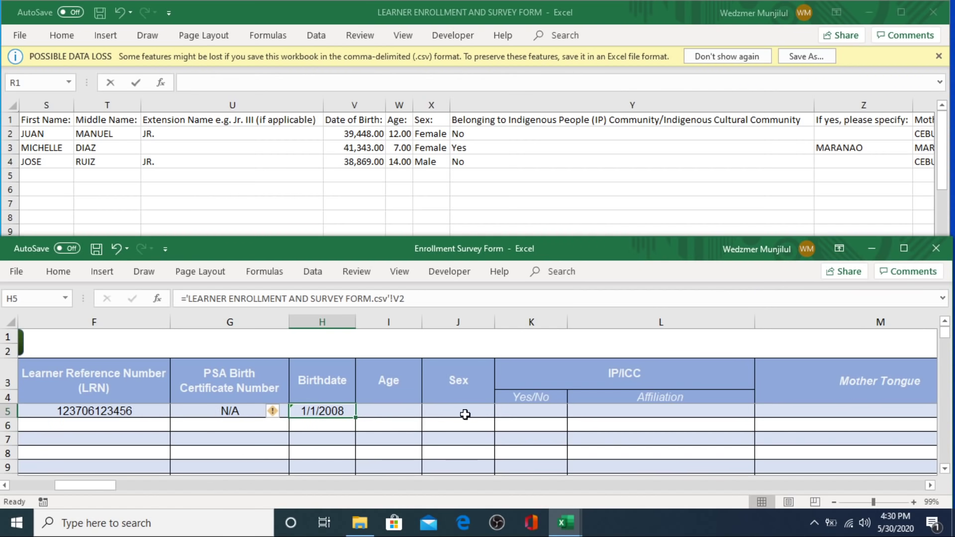
shift+click(465, 412)
key(ctrl+r)
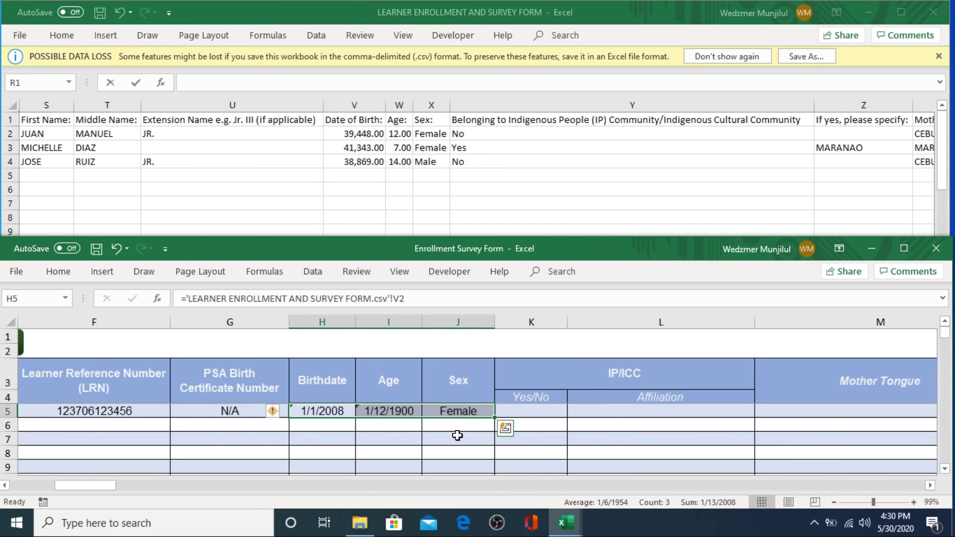
key(Escape)
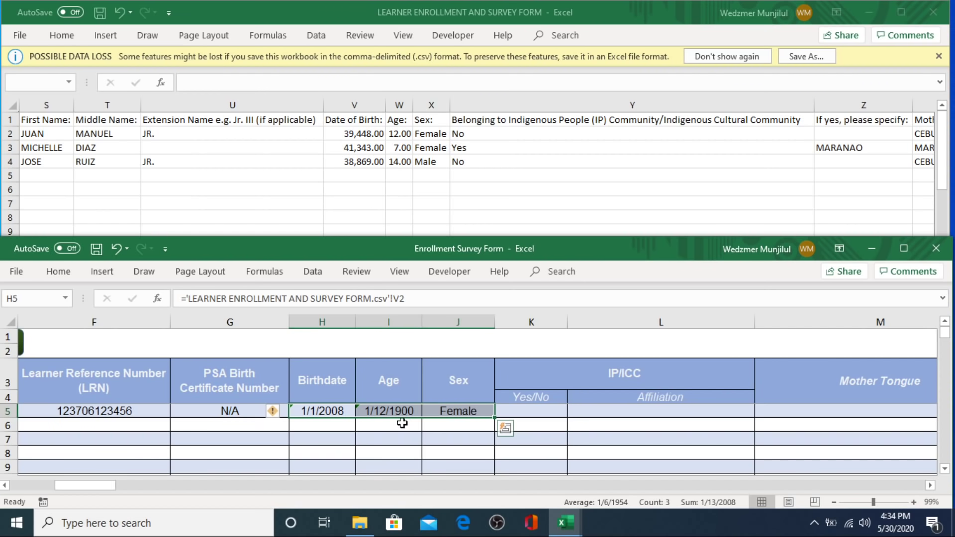
click(395, 428)
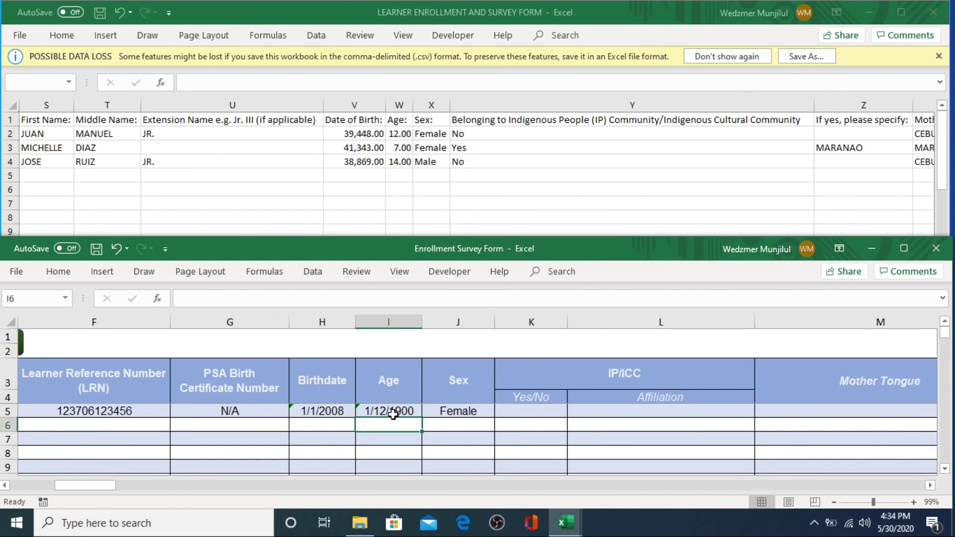
Step: Set Age cell I5 to the General number format so it shows 12
click(394, 415)
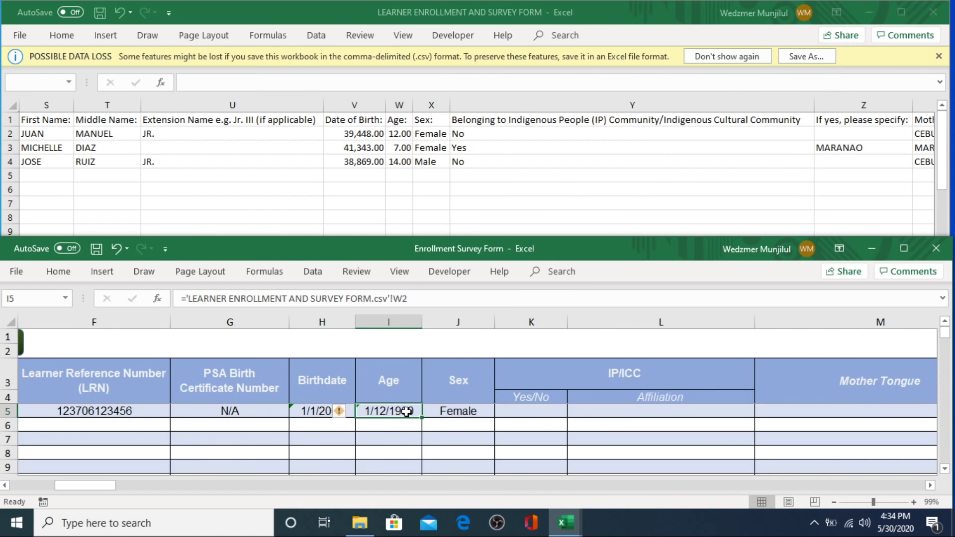
right_click(409, 411)
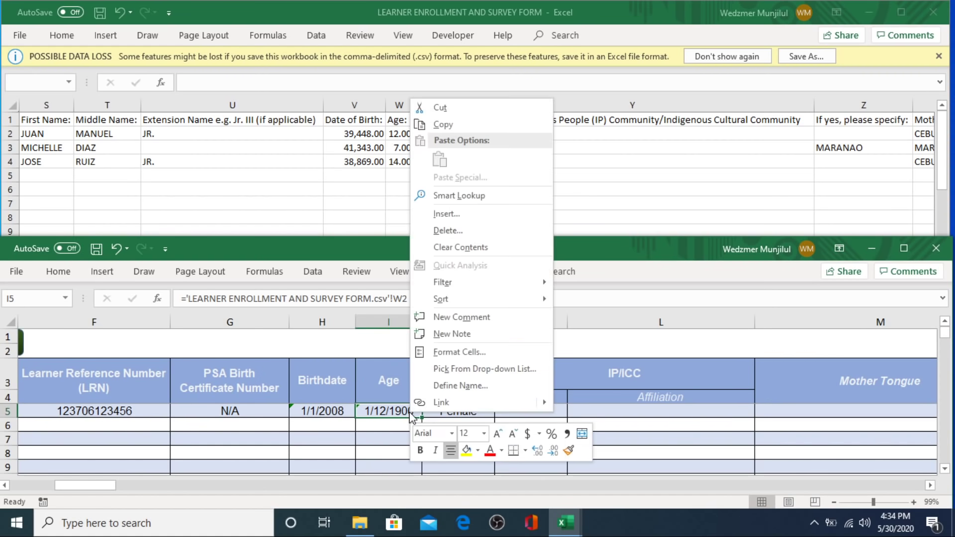
click(460, 353)
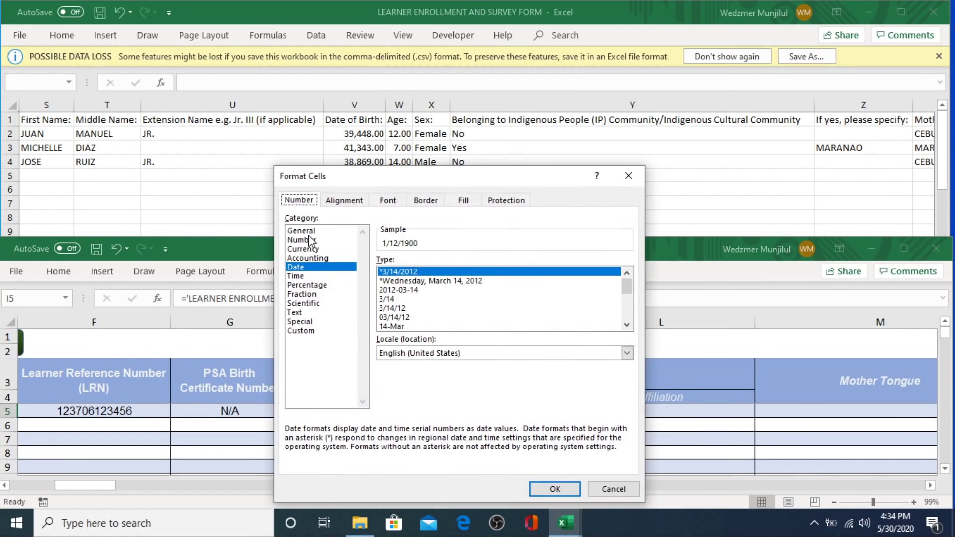
click(316, 230)
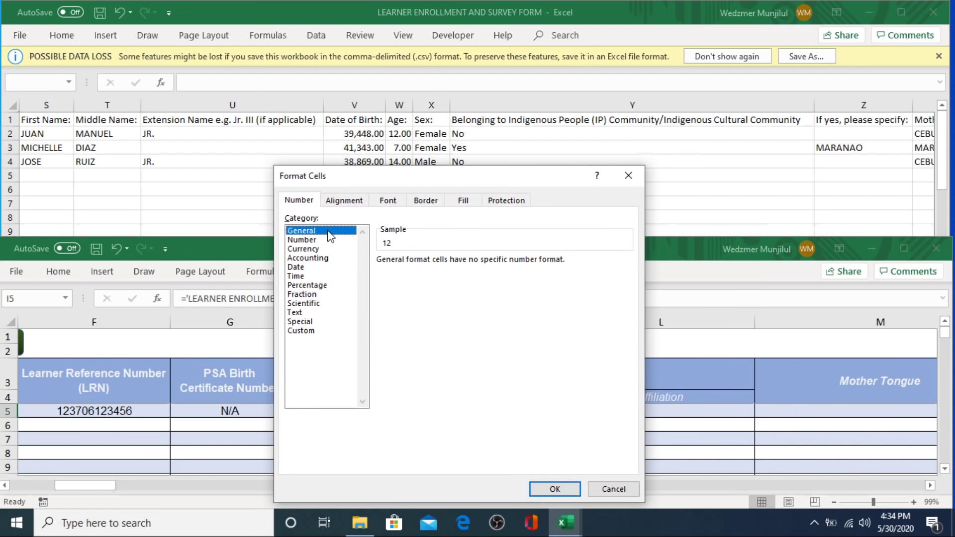
click(558, 489)
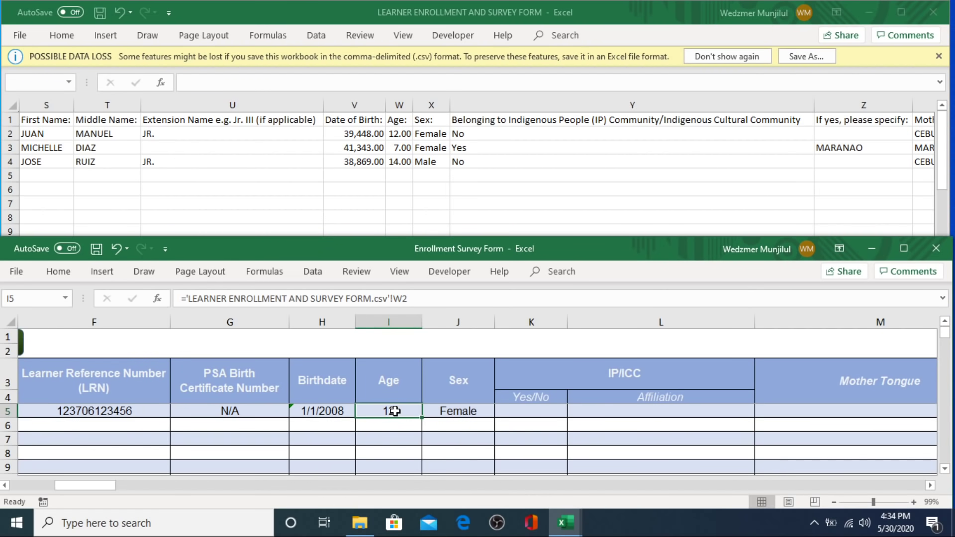
Step: Link K5 to the CSV's Y2 answer (No) without $ locks and fill it right through R5
click(930, 485)
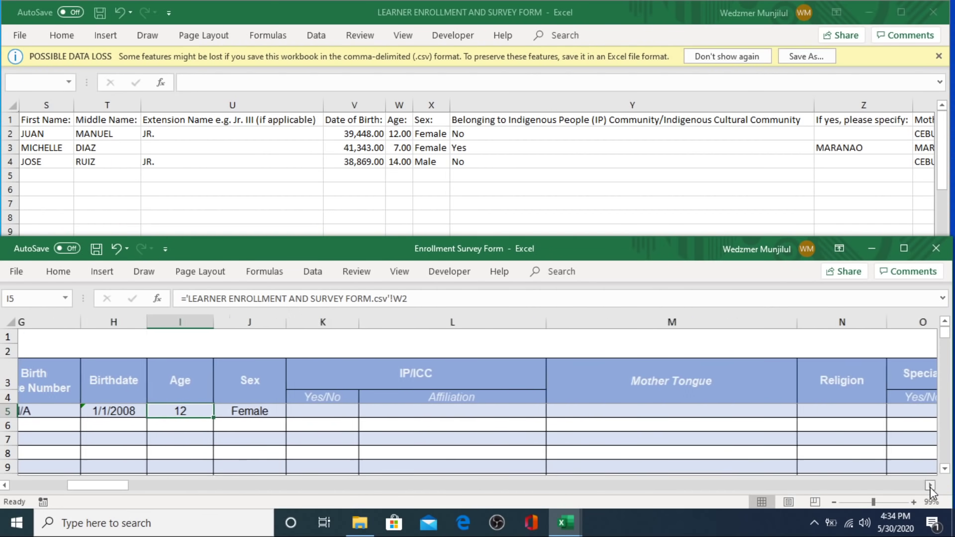
click(207, 370)
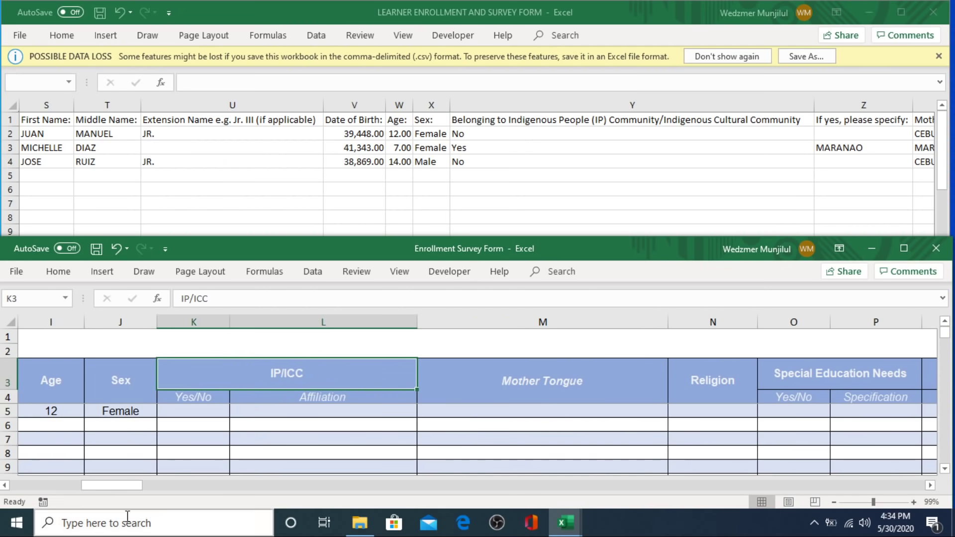
click(187, 411)
text(=)
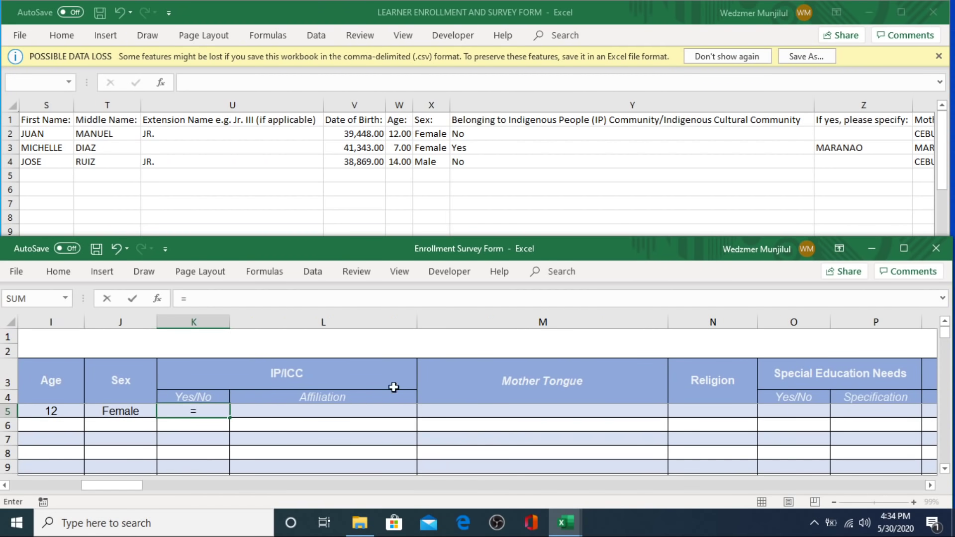
click(473, 135)
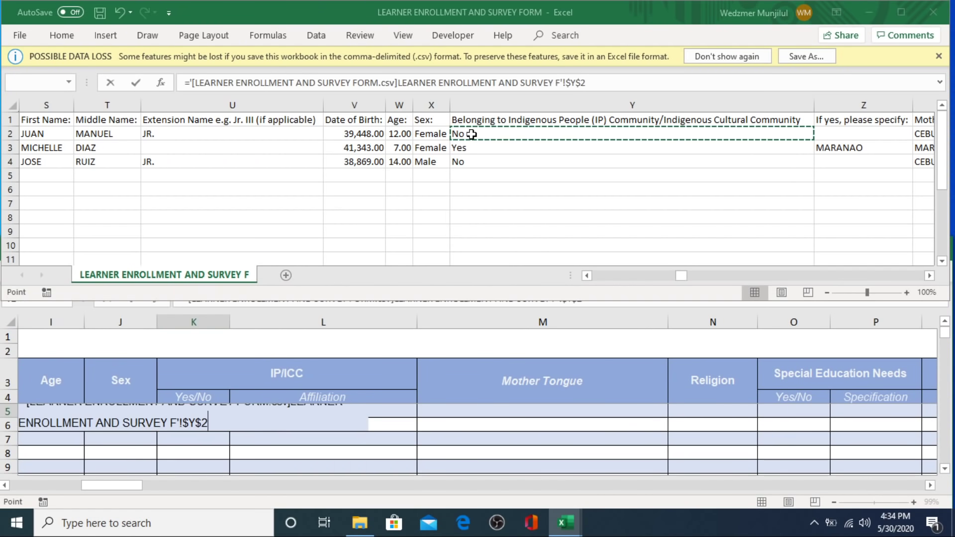
click(619, 84)
key(Left)
key(BackSpace)
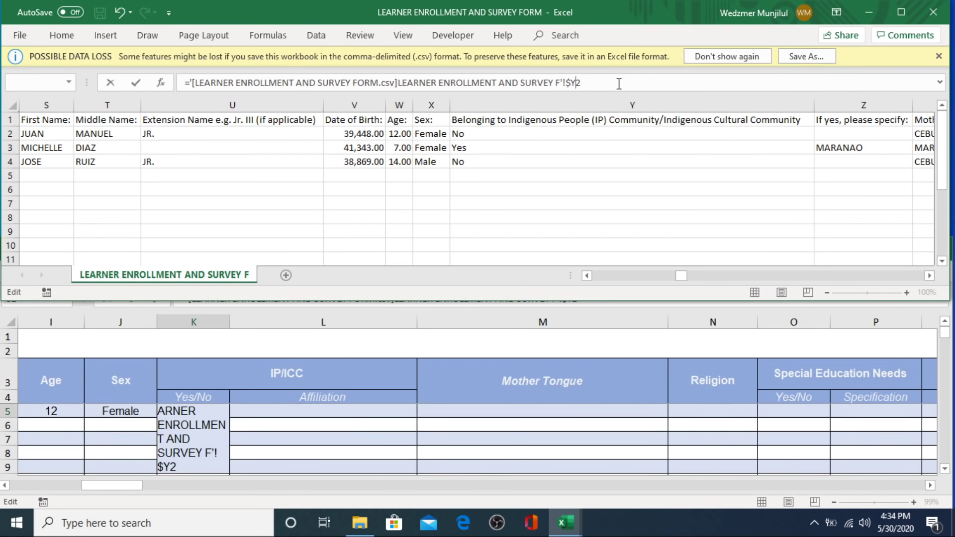
key(BackSpace)
key(Return)
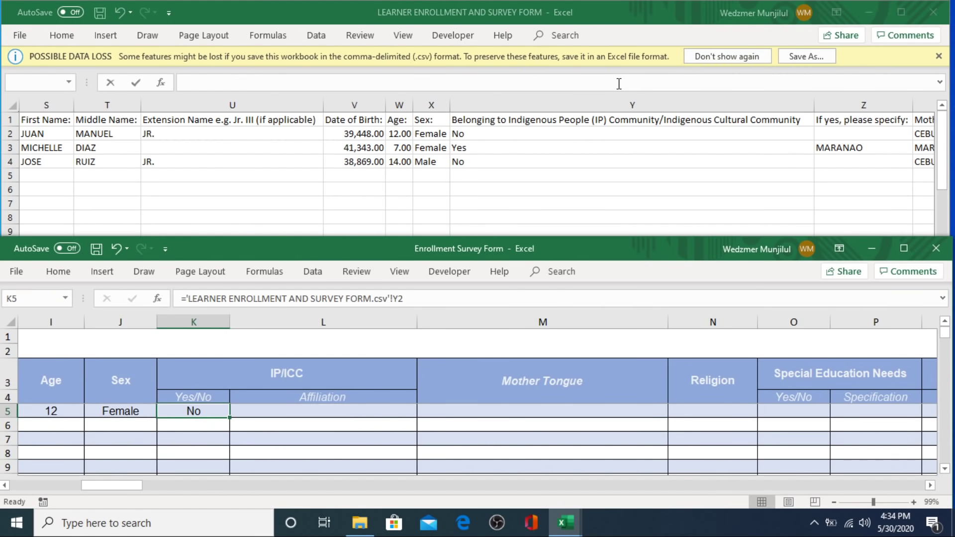
key(shift+Right)
key(shift+Right)
key(shift+Right)
key(shift+Right)
key(shift+Right)
key(shift+Right)
key(shift+Right)
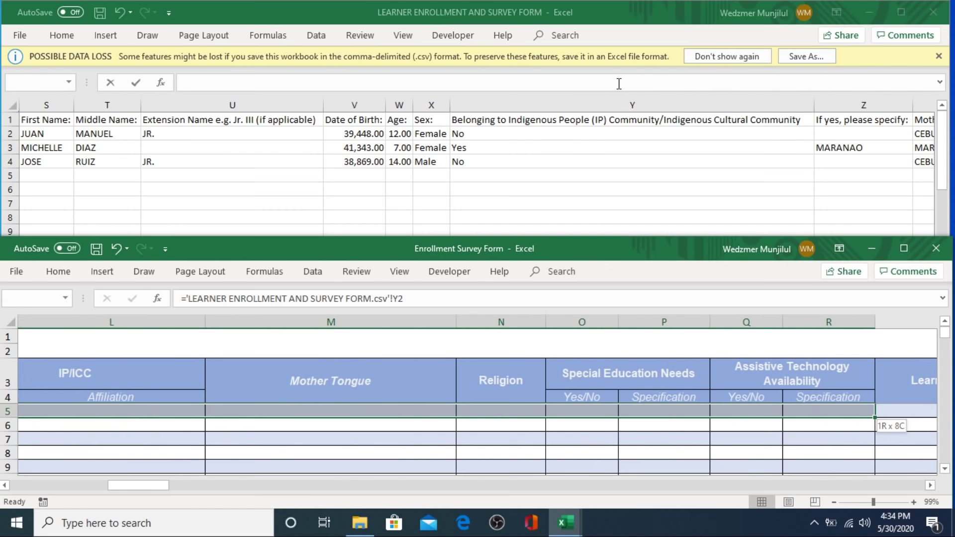
key(ctrl+r)
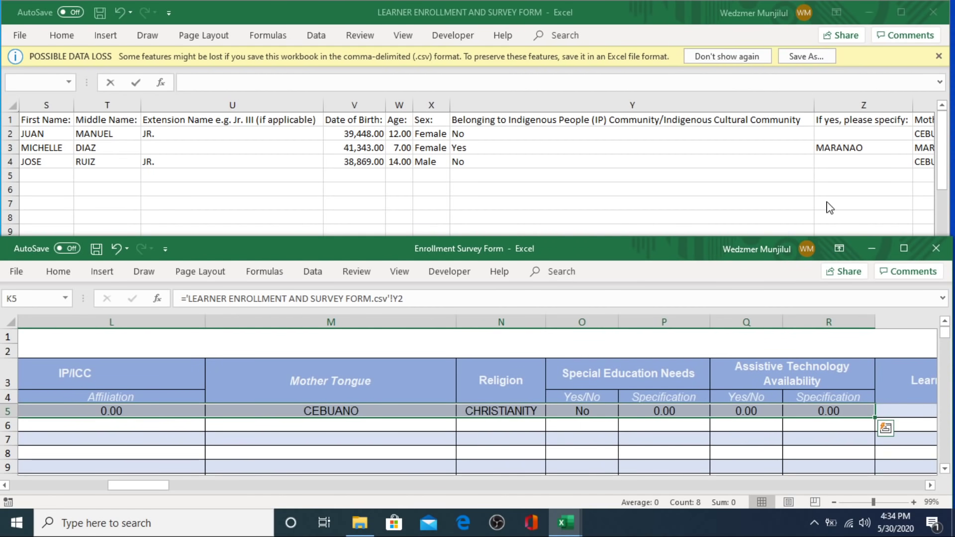
click(734, 10)
drag(821, 275, 354, 275)
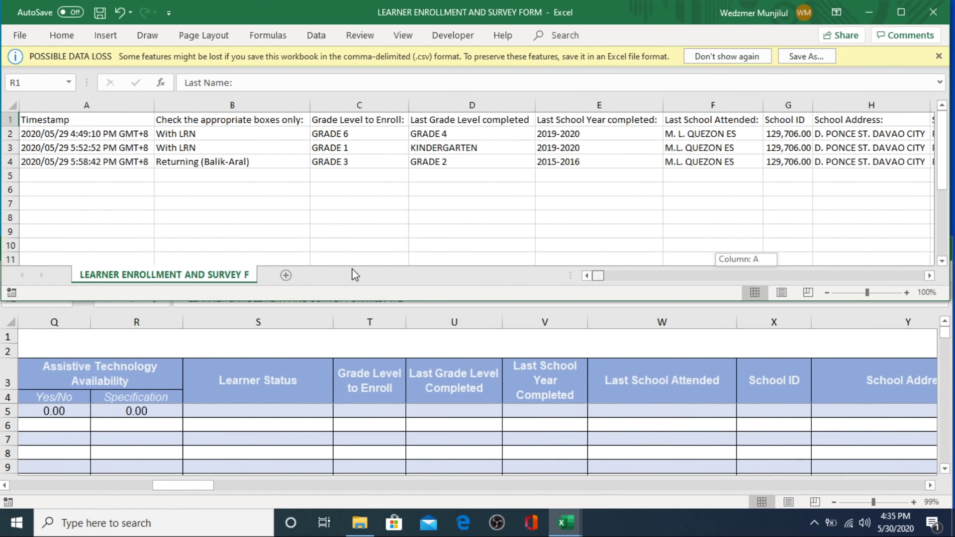
Step: Link Learner Status and Grade Level to Enroll to the first response's answers (With LRN, GRADE 6)
click(210, 133)
key(Return)
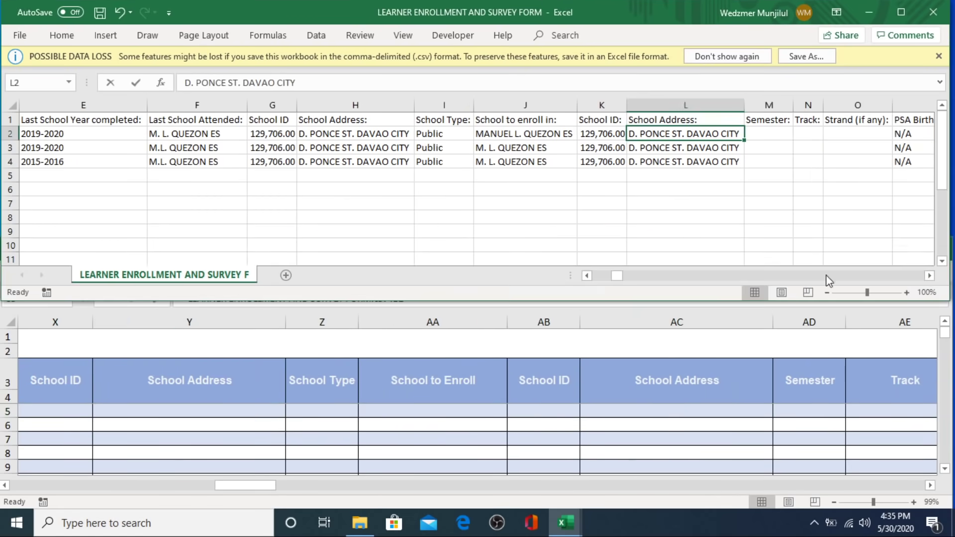
scroll(86, 386, left, 5)
click(534, 412)
text(=)
click(213, 134)
key(Return)
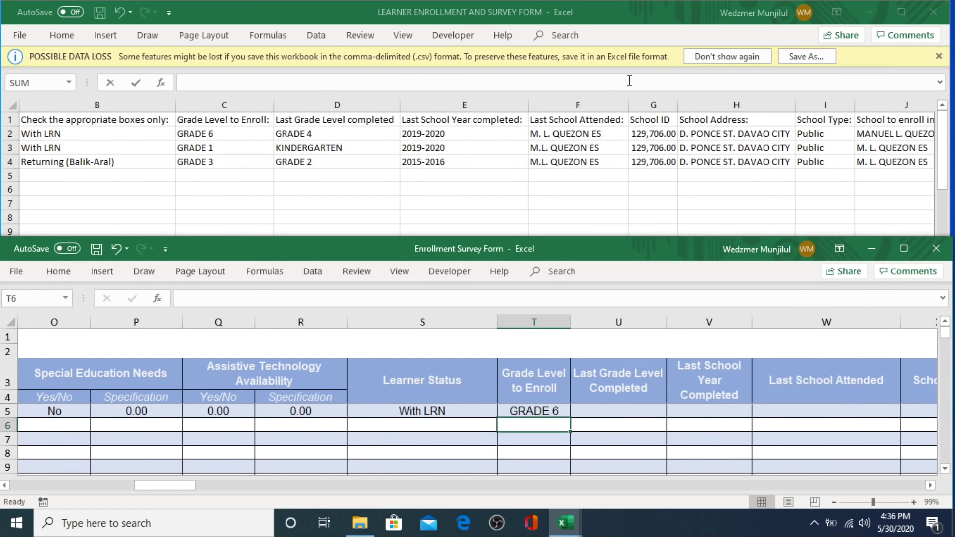
Step: Link the first learner's Home Address cell to the first response's address
click(629, 80)
drag(930, 275, 924, 276)
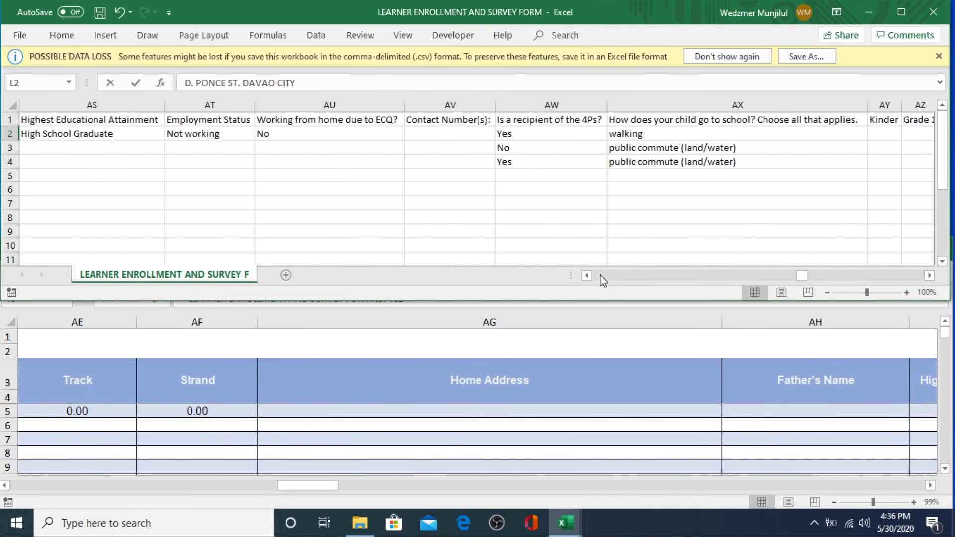
click(587, 276)
click(408, 412)
text(=)
click(159, 133)
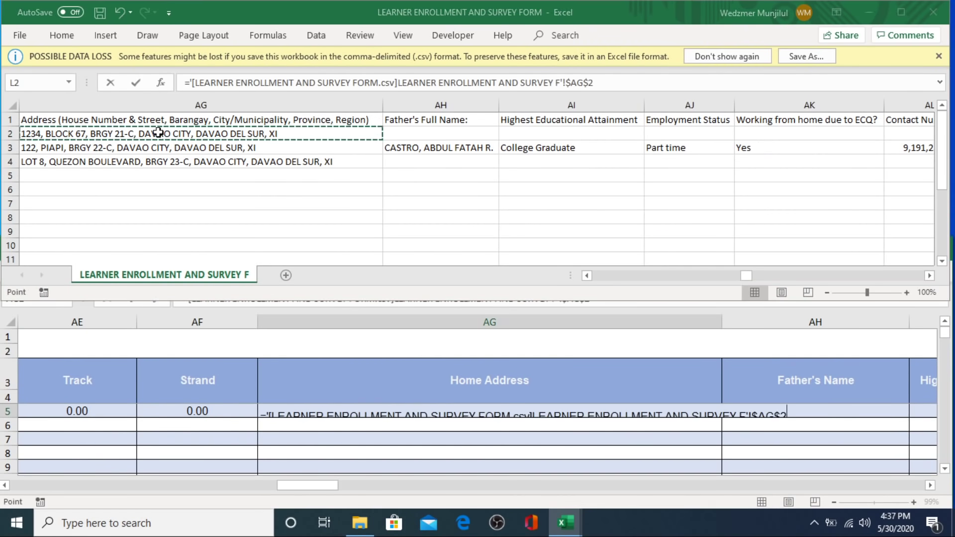
key(Return)
drag(489, 411, 493, 415)
Step: Link Means of travel to School to the first response (walking) and fill across the grade columns
click(930, 275)
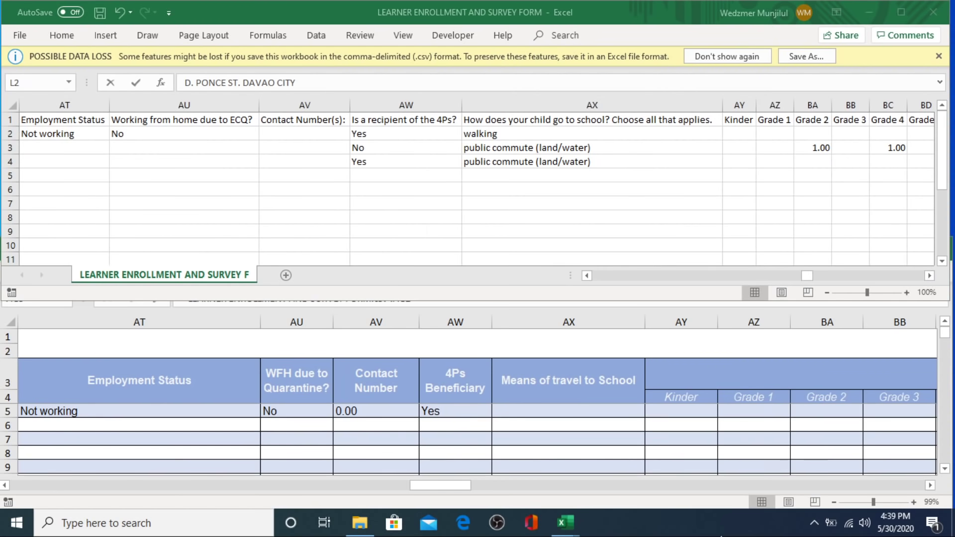
click(568, 412)
text(=)
click(480, 133)
key(Return)
drag(377, 412, 459, 303)
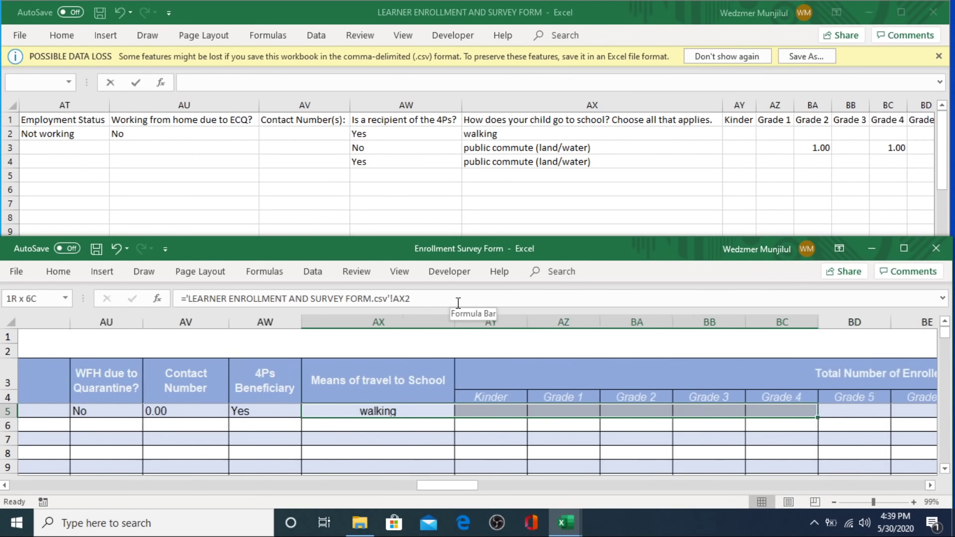
drag(818, 419, 933, 418)
click(930, 276)
click(930, 486)
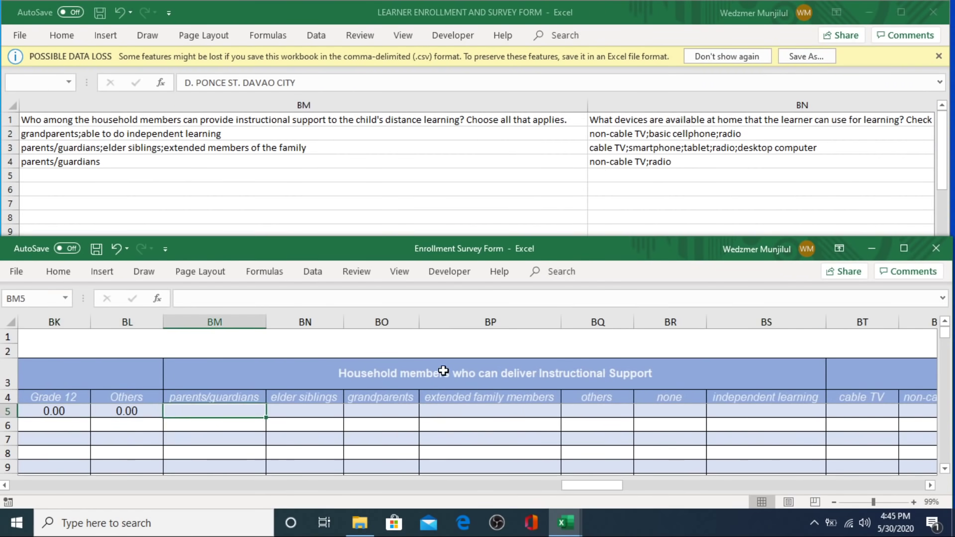
click(444, 372)
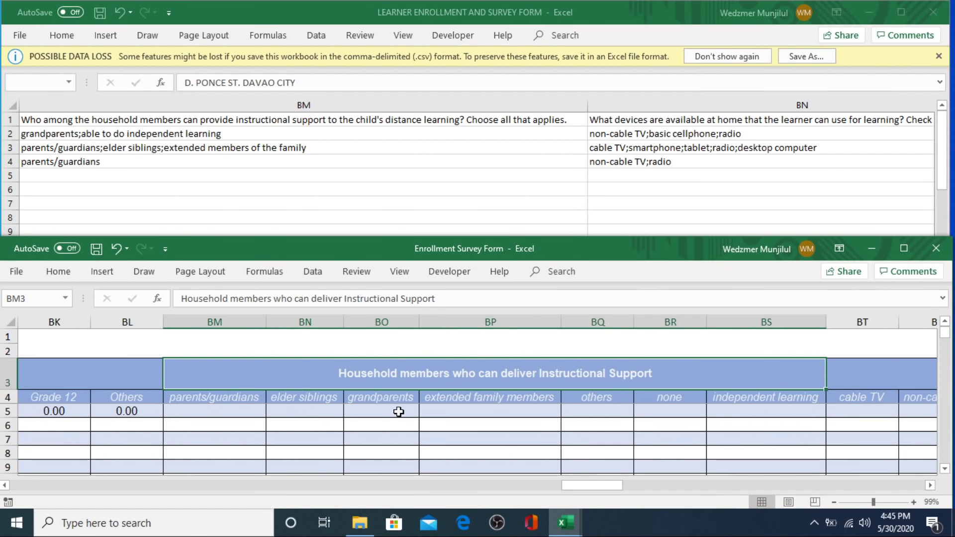
Step: Review the household-support option headings and the first response's support answer, then select BM5
click(235, 397)
click(299, 398)
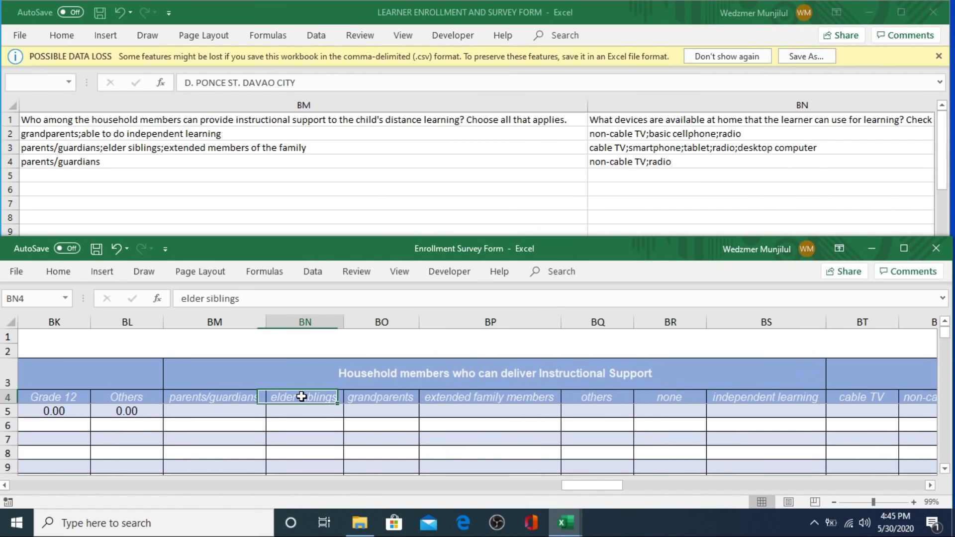
click(382, 402)
click(452, 405)
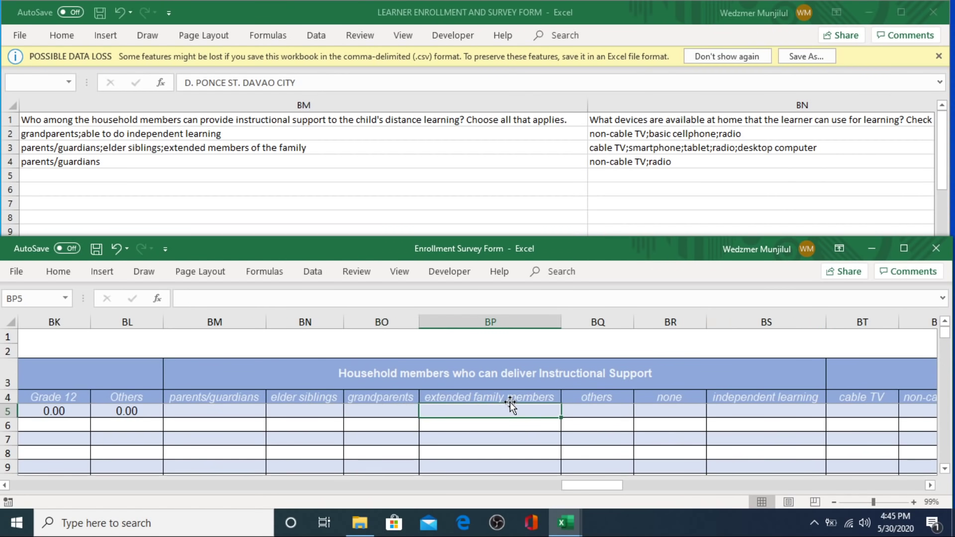
click(608, 400)
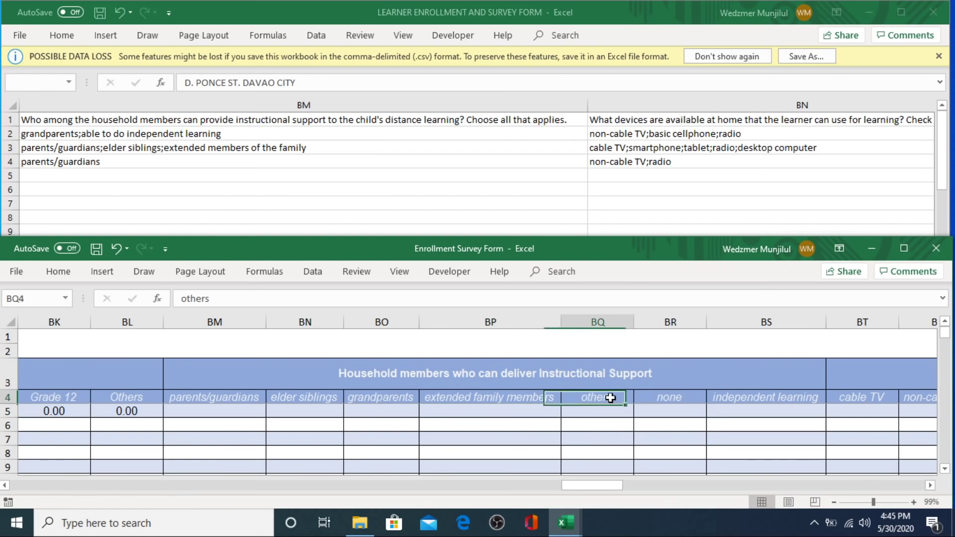
click(681, 401)
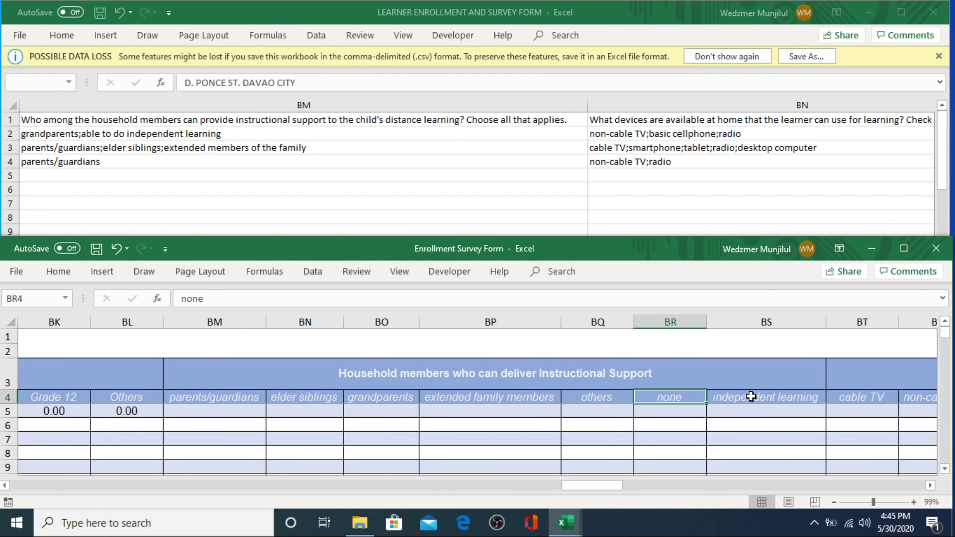
click(95, 135)
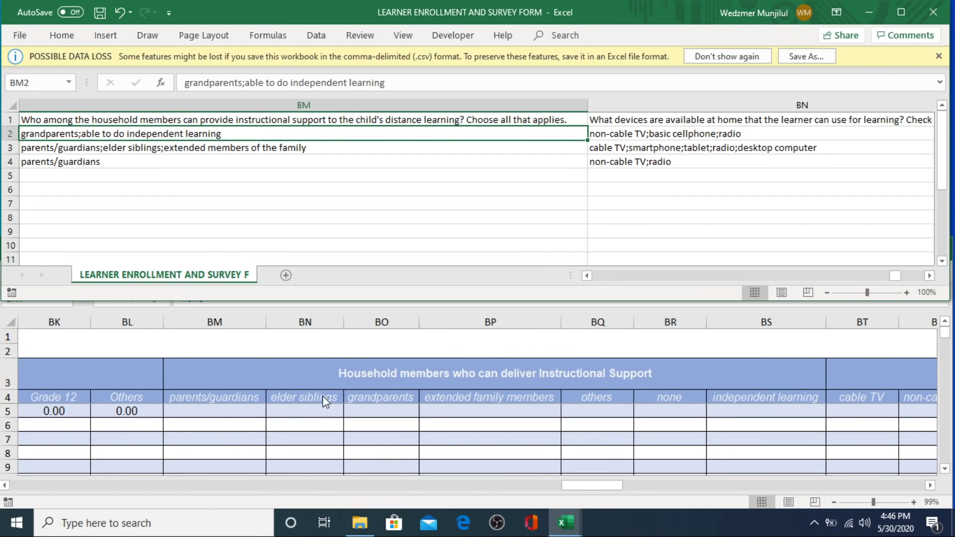
click(239, 404)
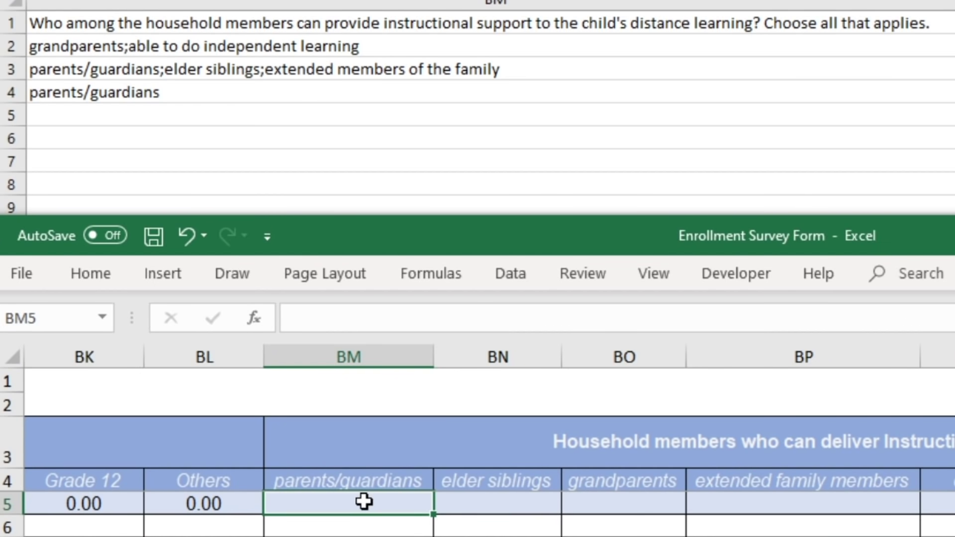
Step: Enter =FIND(BM4, BM2) in BM5 to search the first response's answer for the parents/guardians heading
double_click(365, 502)
text(=)
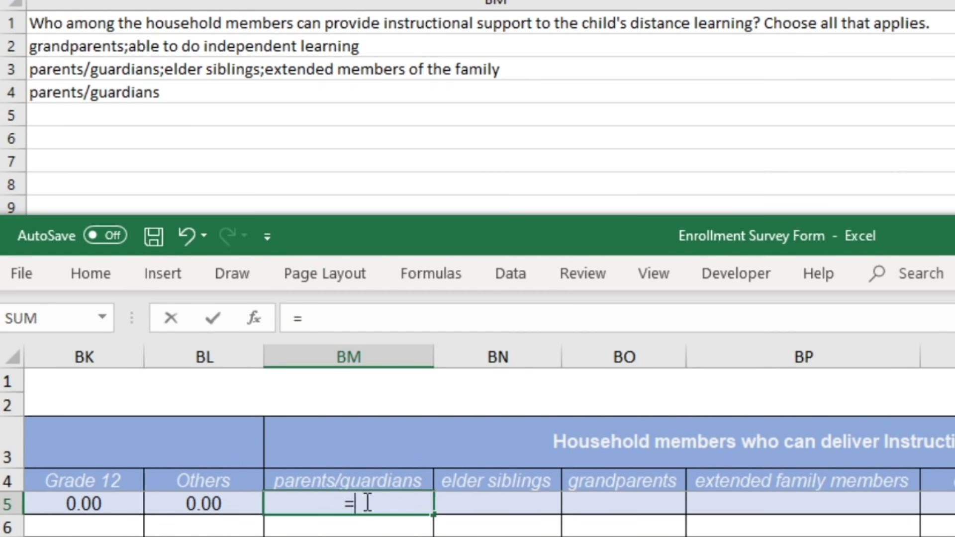
text(fomd)
key(BackSpace)
key(BackSpace)
key(BackSpace)
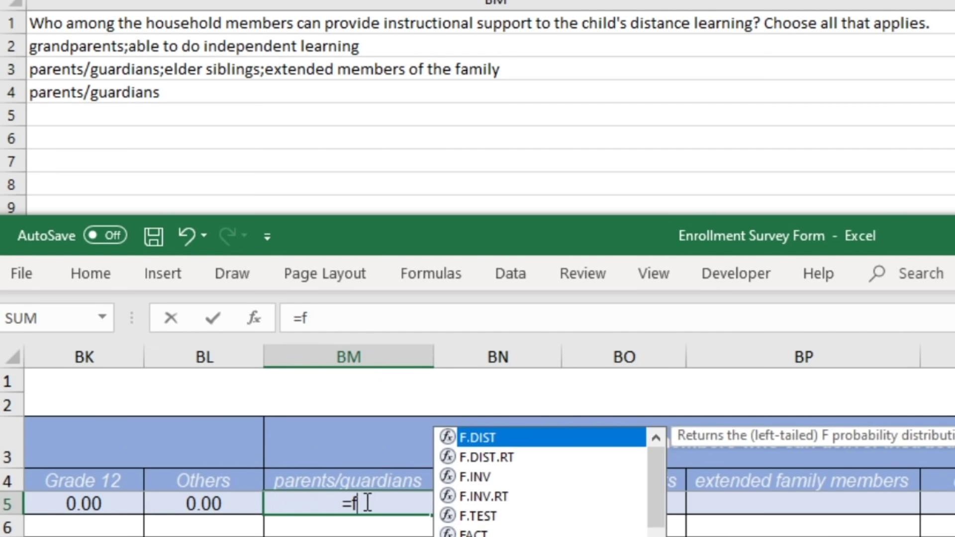
text(ind)
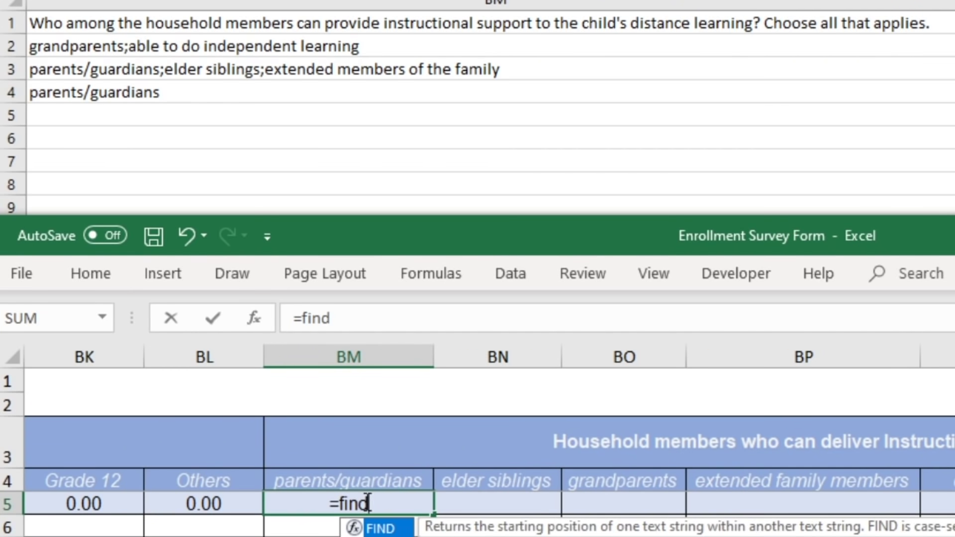
text(()
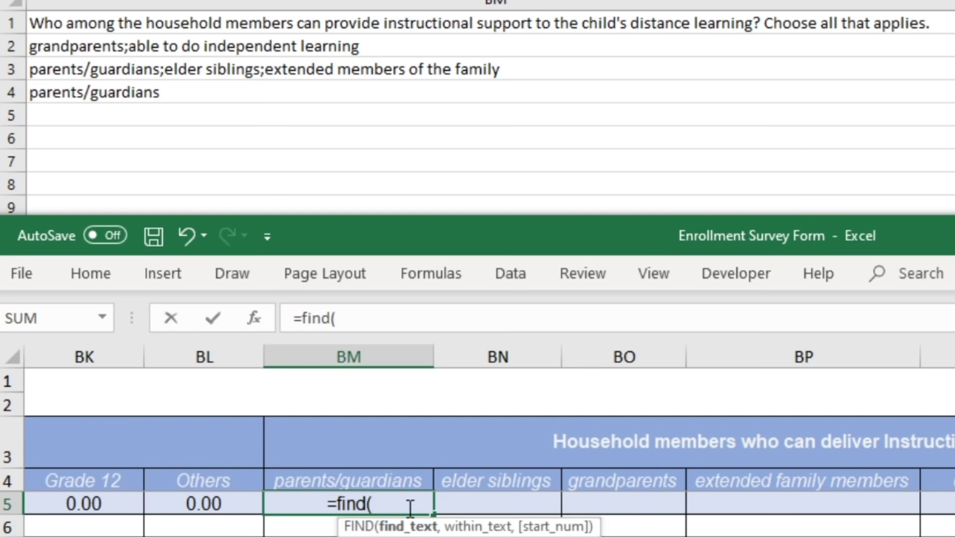
click(371, 478)
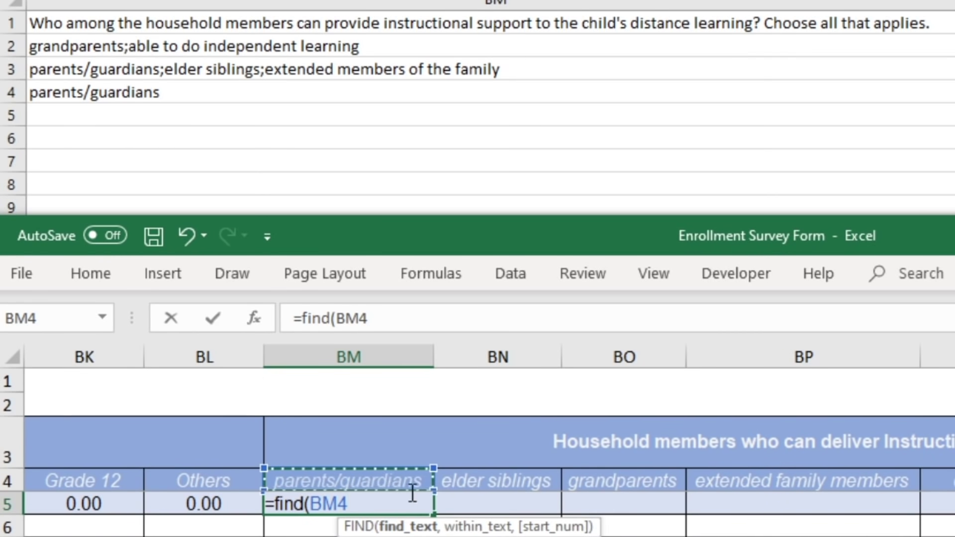
text(,)
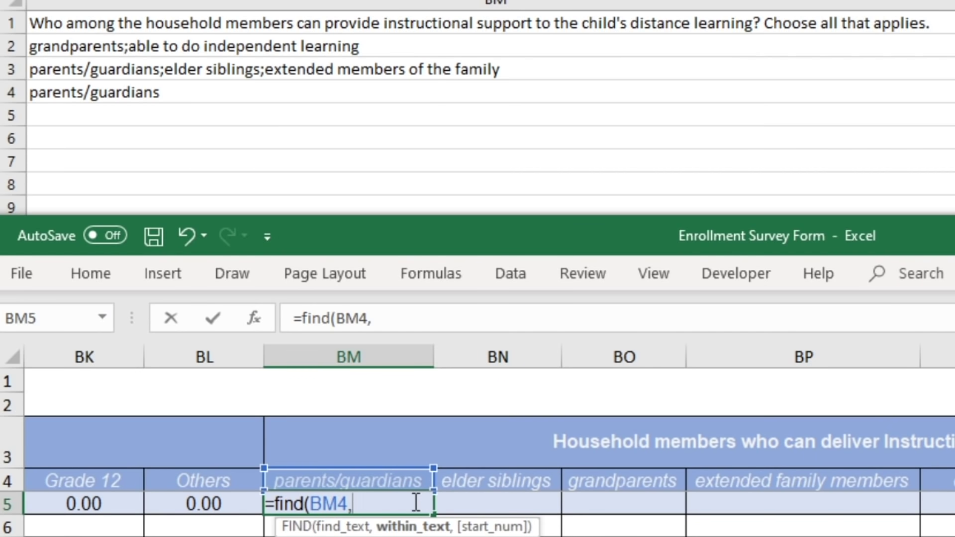
click(151, 46)
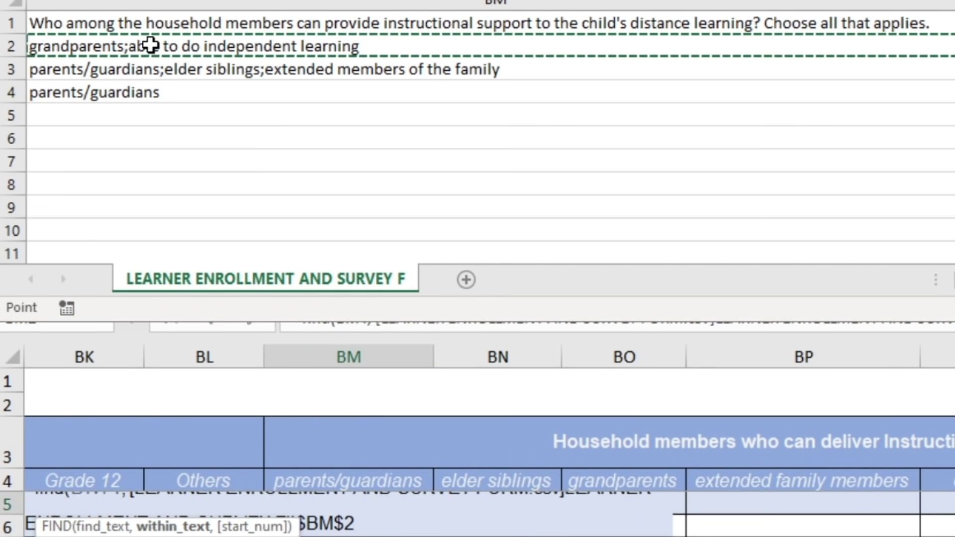
key(Return)
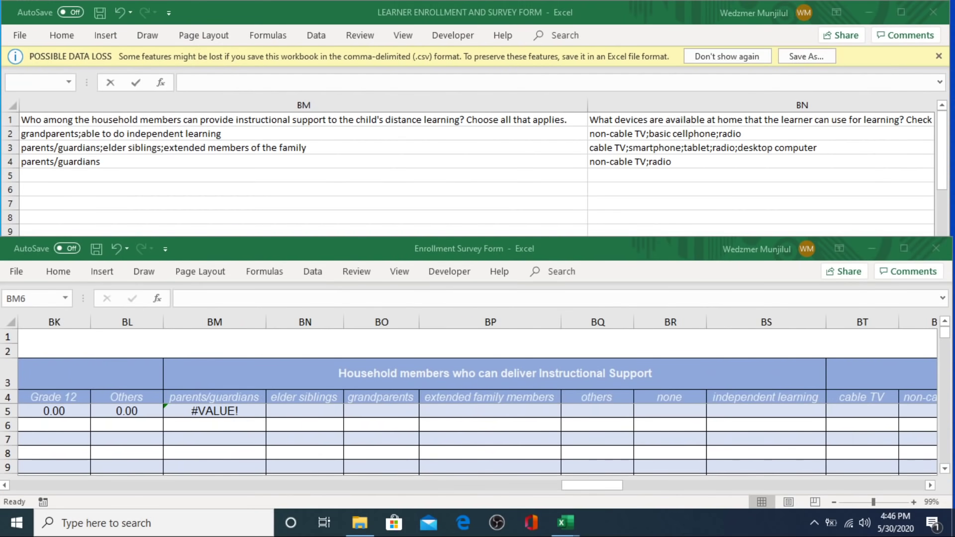
click(217, 422)
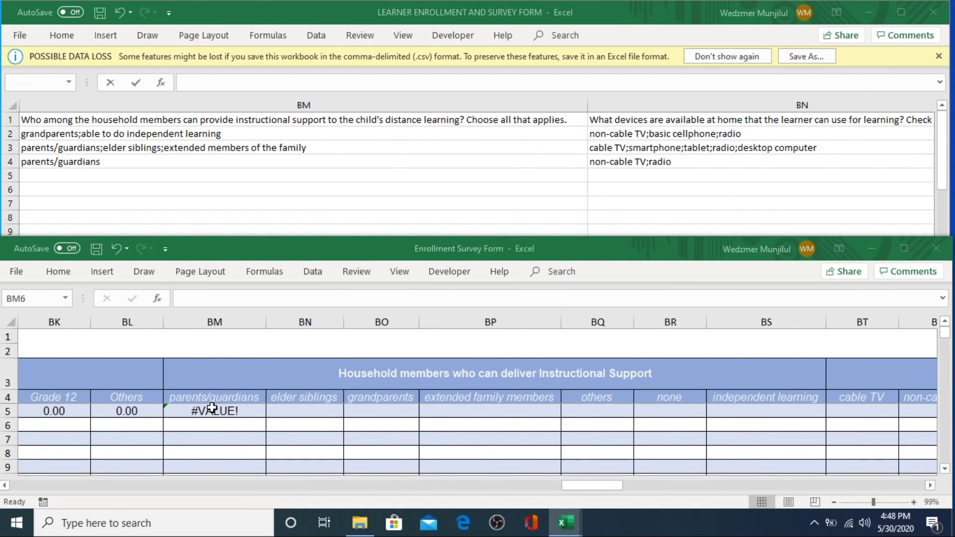
Step: Fill the BM5 FIND formula across BM5:BS5, giving check-marks for grandparents and independent learning
click(251, 410)
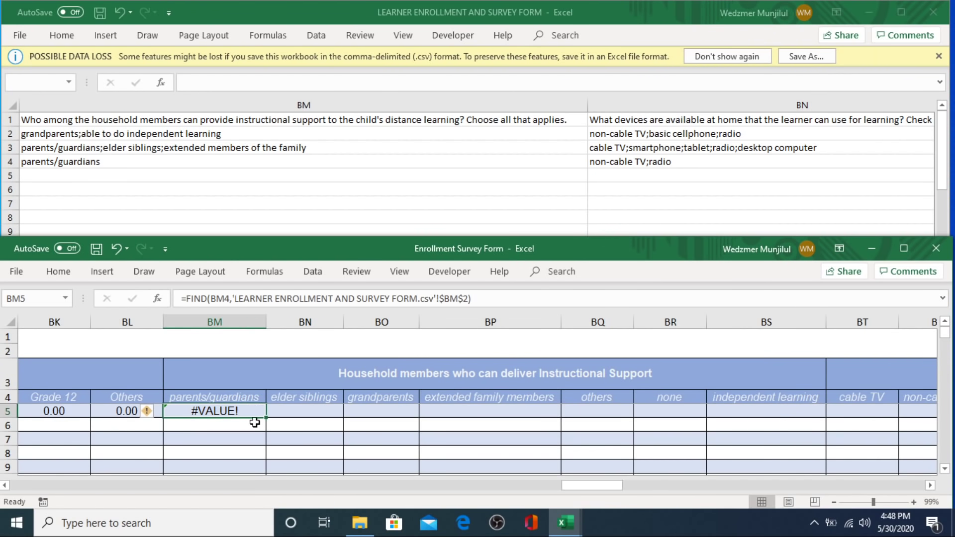
shift+click(764, 410)
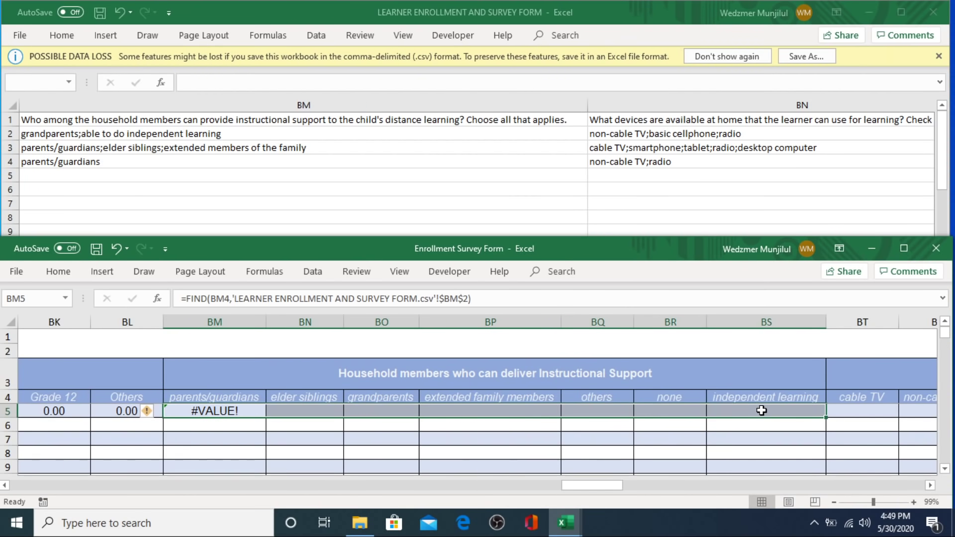
key(ctrl+r)
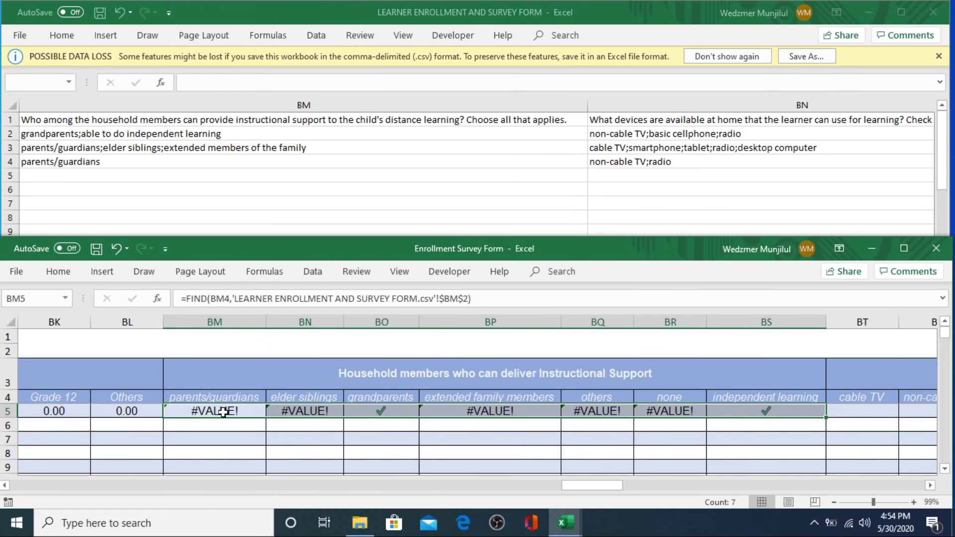
Step: Wrap BM5's FIND in IFERROR(...,"") and refill it across BM5:BS5 so unmatched options stay blank
click(224, 411)
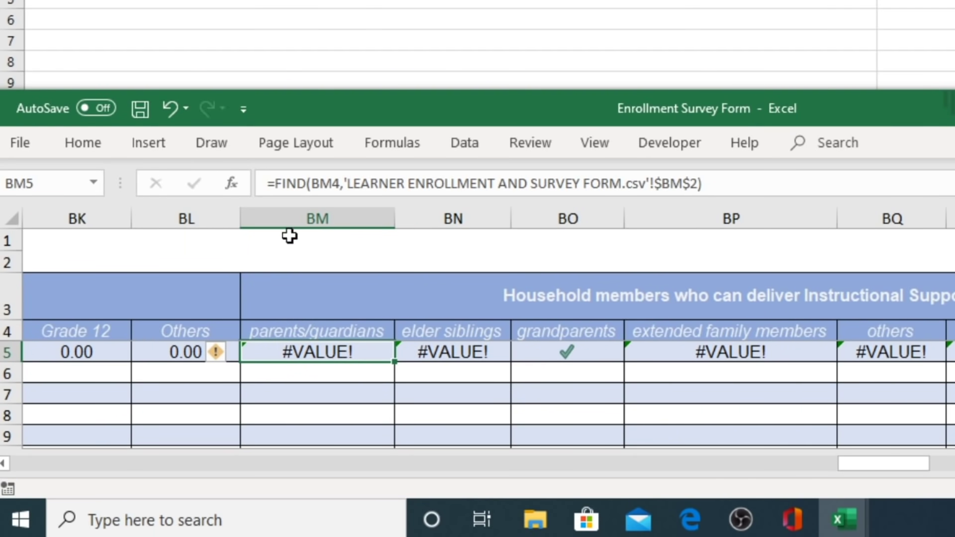
click(286, 187)
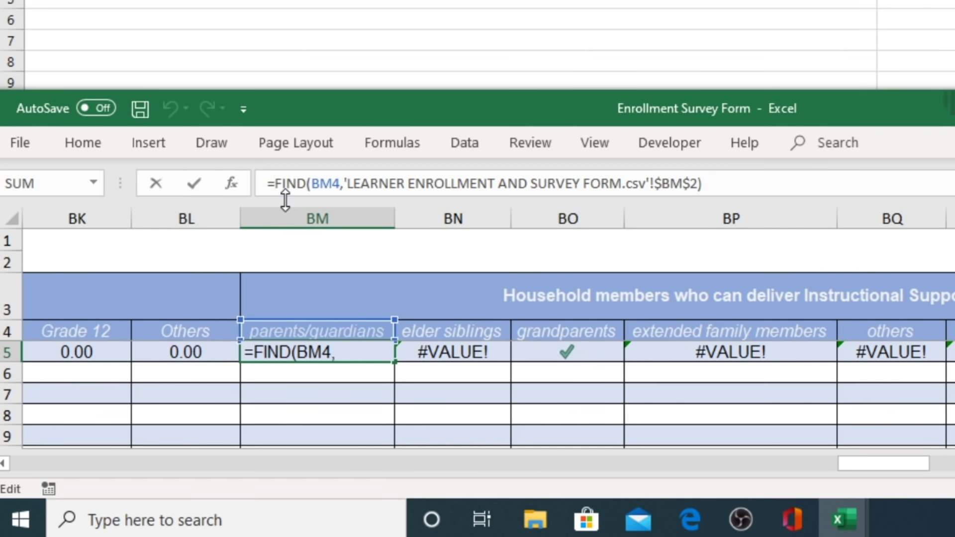
text(I)
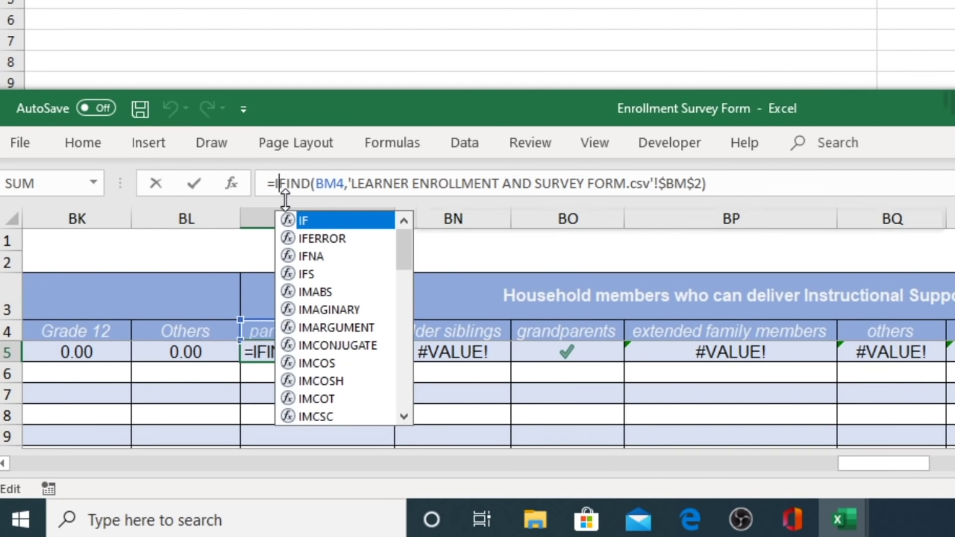
text(FERR)
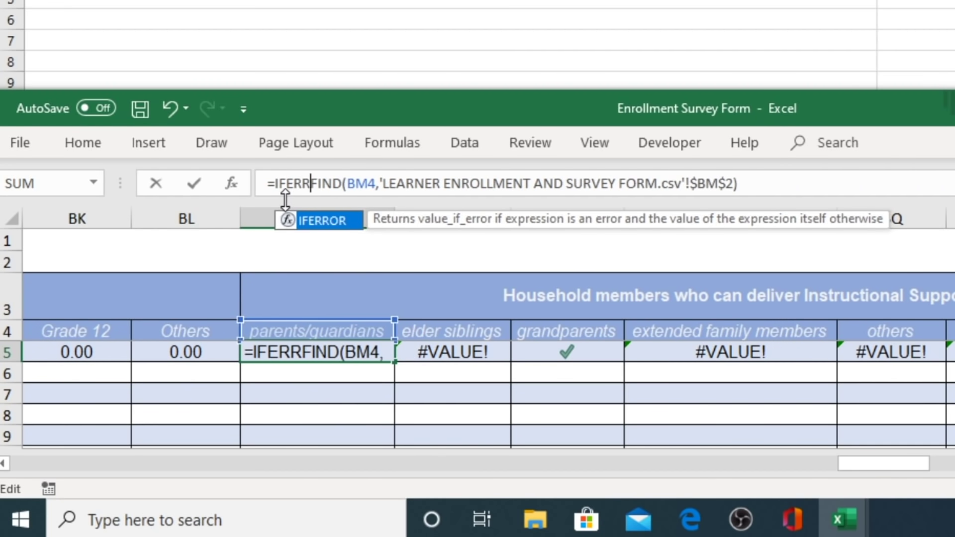
text(OR()
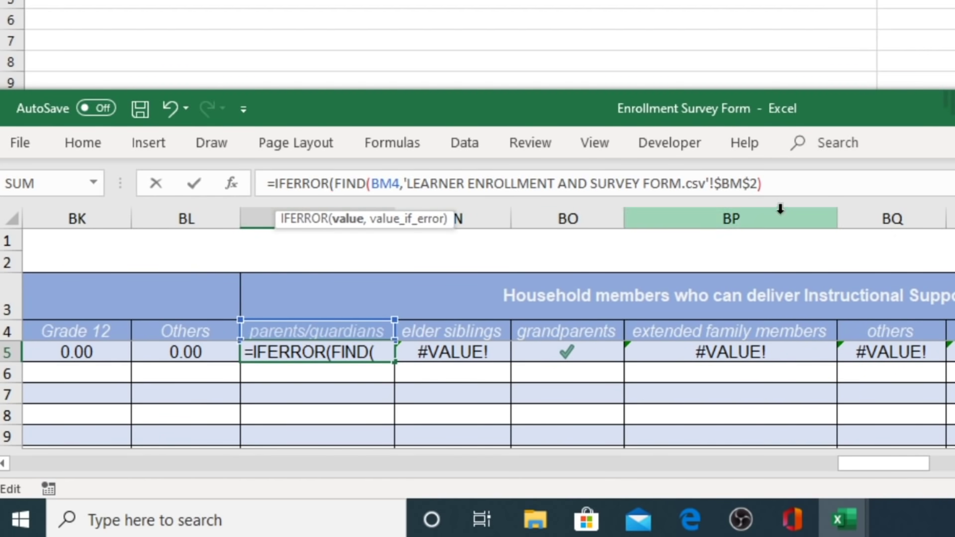
click(787, 188)
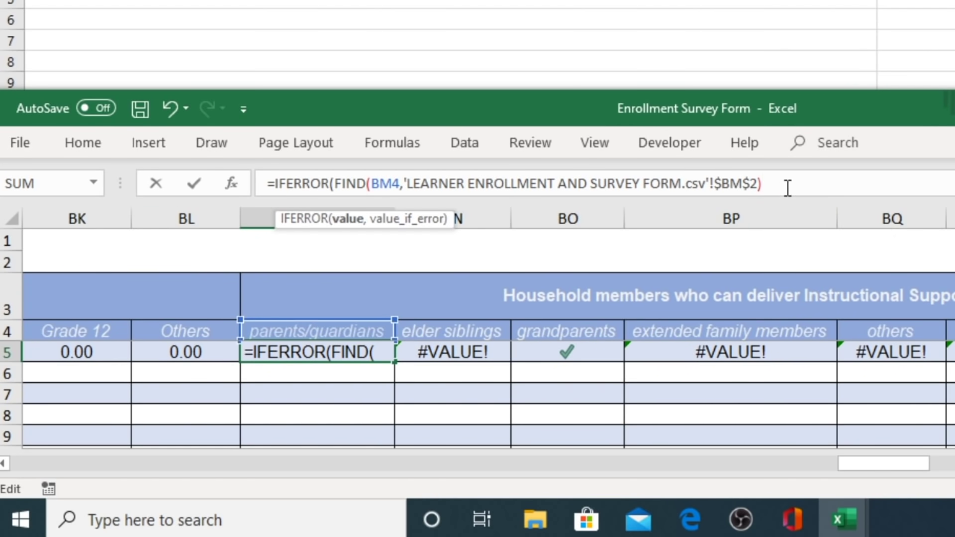
text(,")
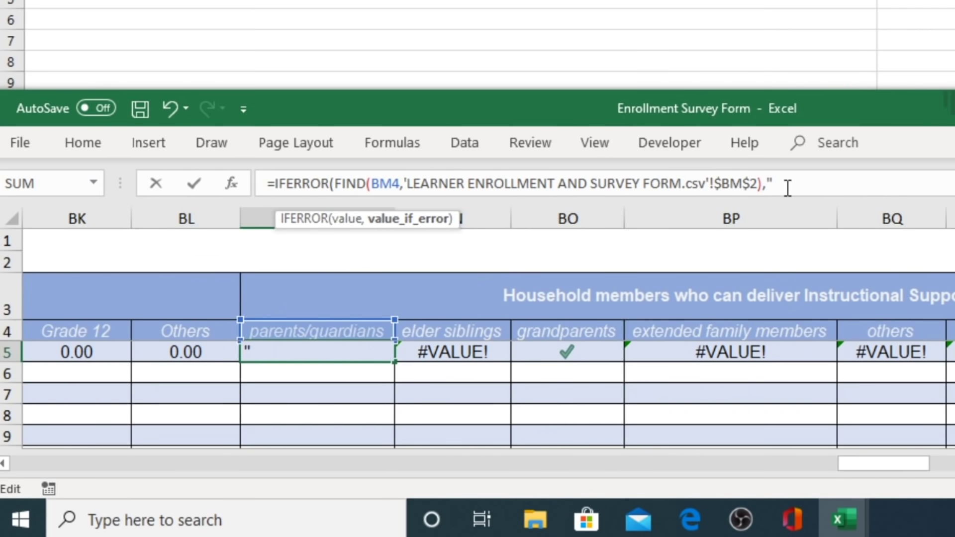
text(")
text())
key(Return)
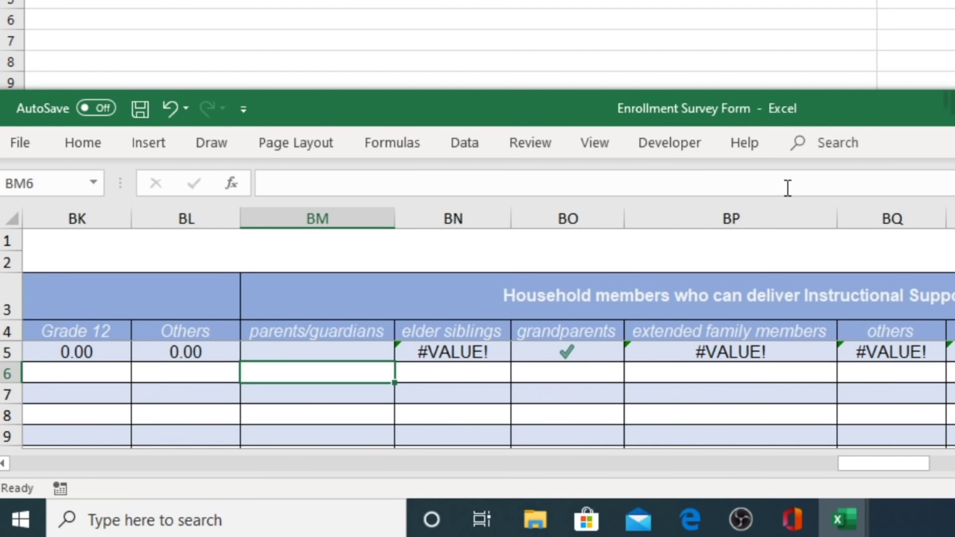
click(377, 354)
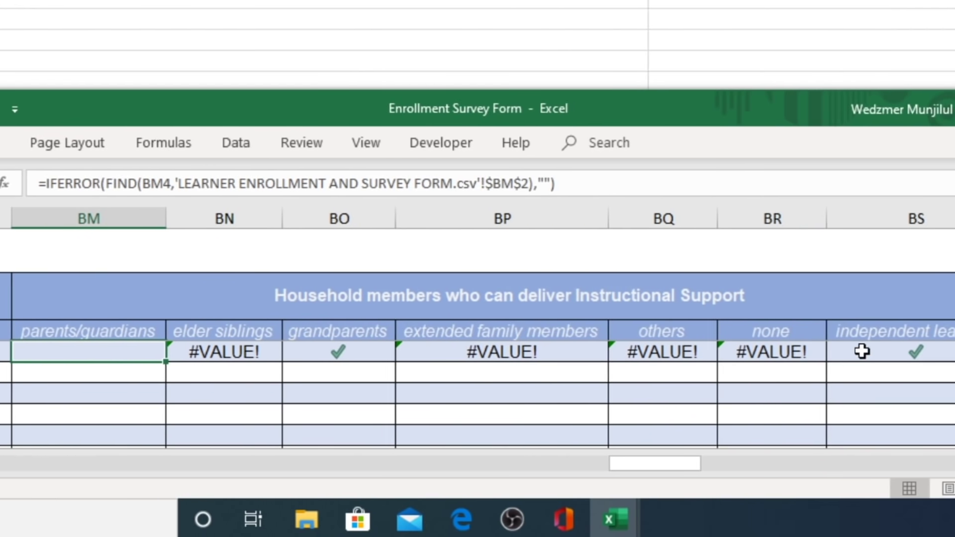
drag(377, 354, 893, 351)
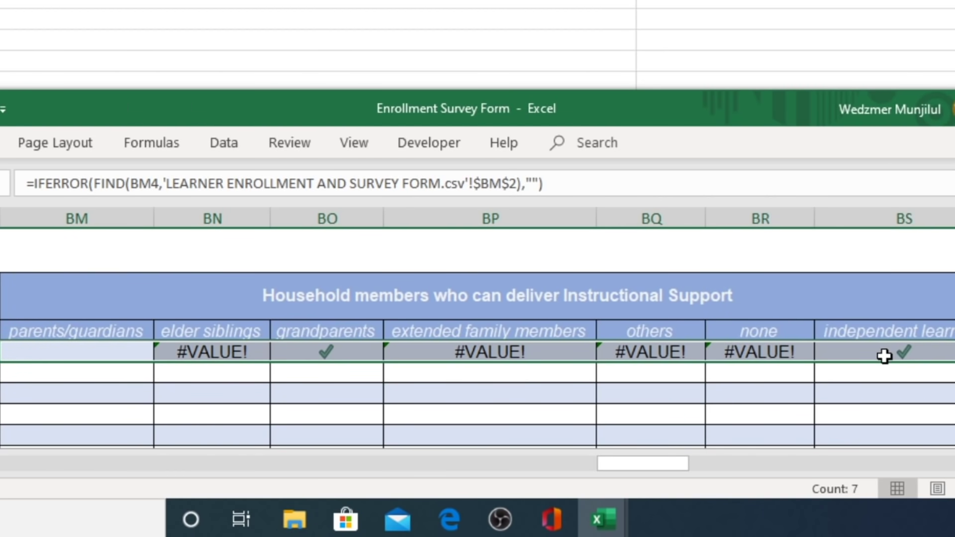
key(ctrl+r)
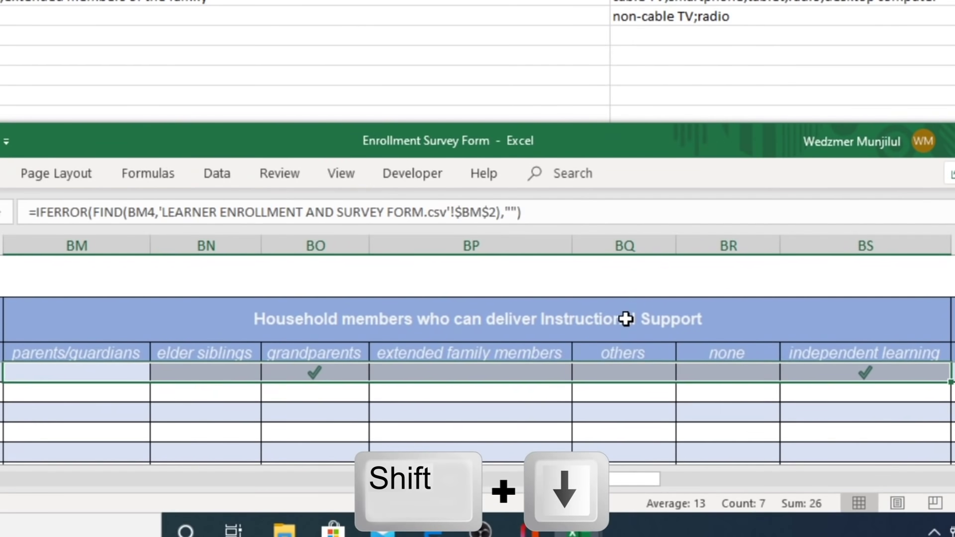
Step: Extend the BM5:BS5 selection to row 7 and fill the formulas down with Ctrl+D
key(shift+Down)
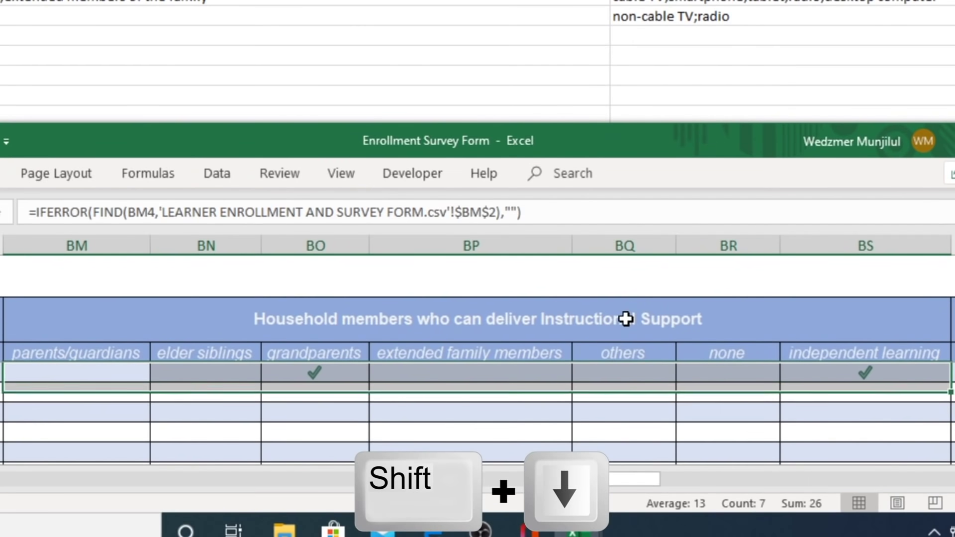
key(shift+Down)
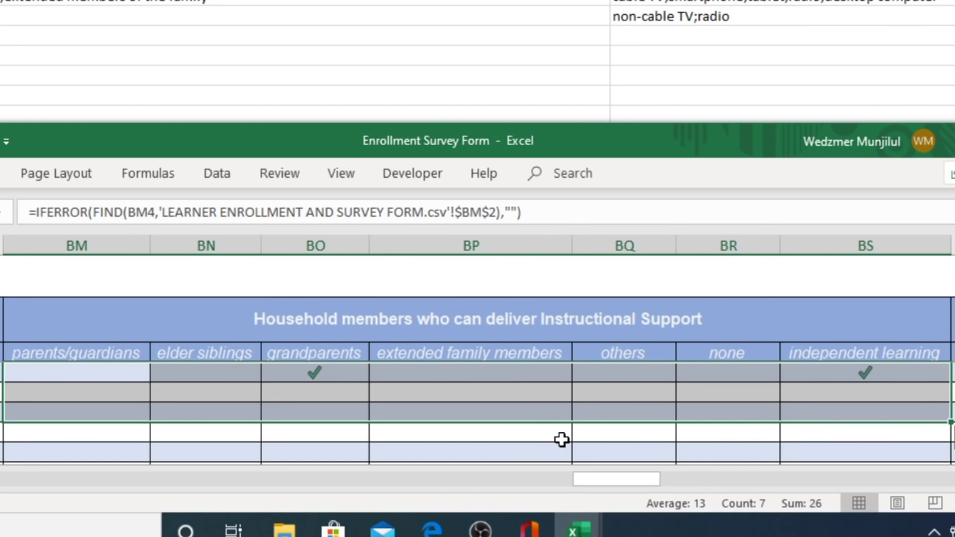
key(ctrl+d)
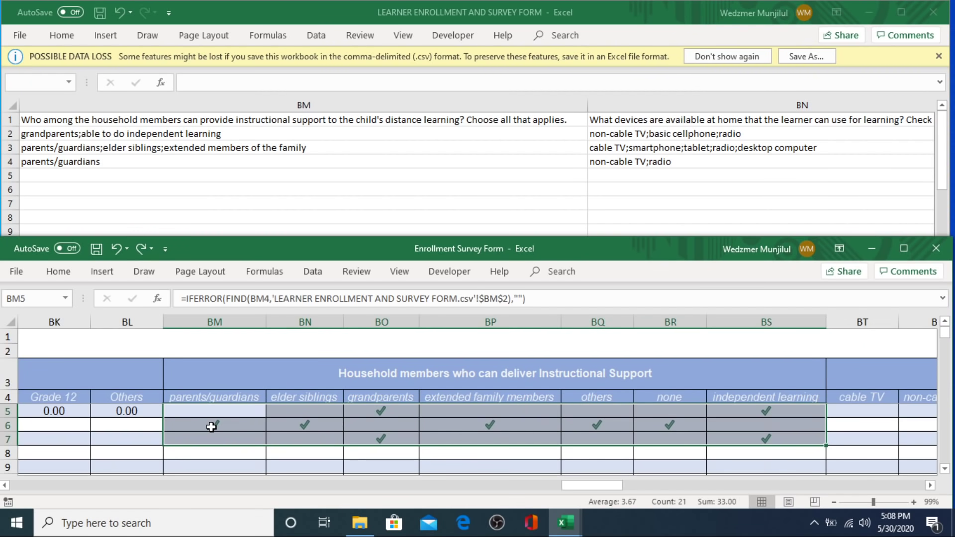
Step: Revise the search formula in BM5 and the next learner row, confirming each with Ctrl+Enter
click(255, 412)
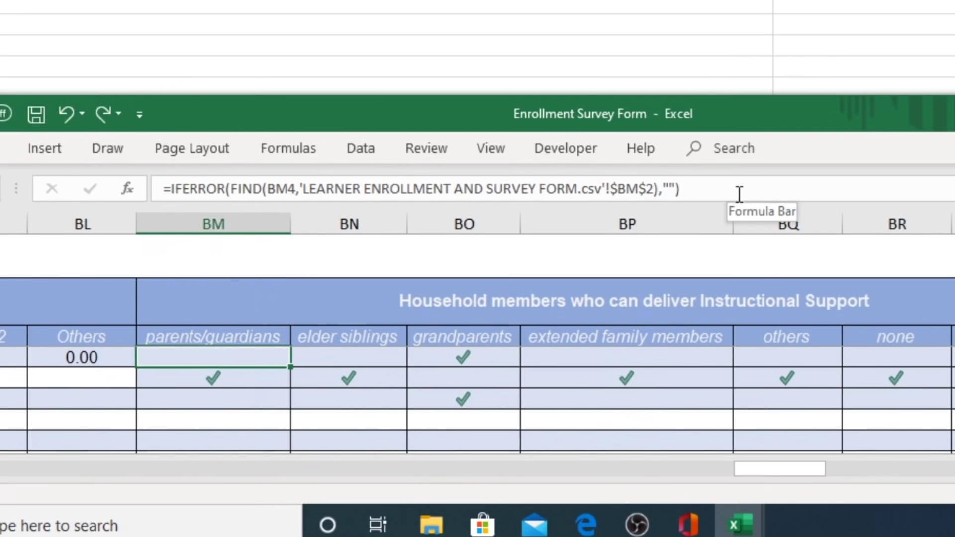
click(739, 194)
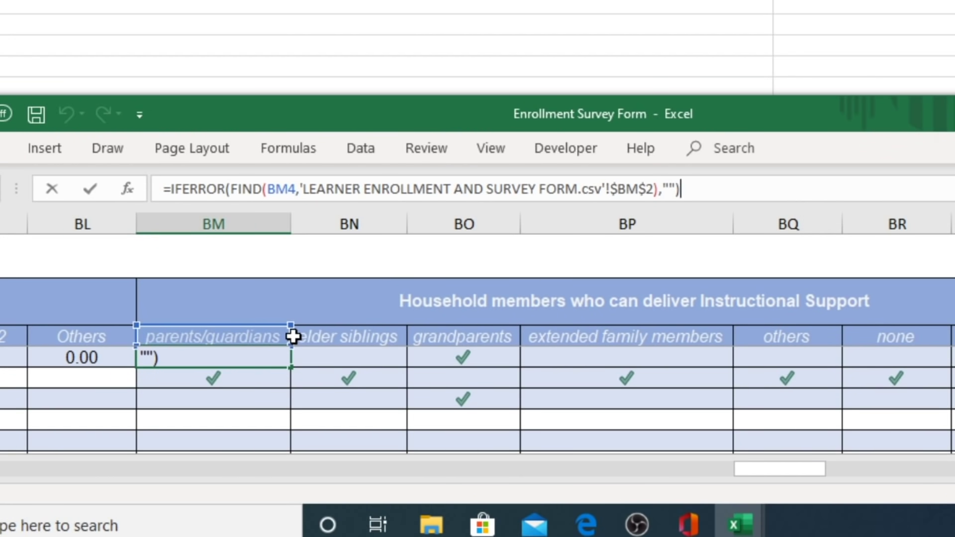
key(ctrl+Return)
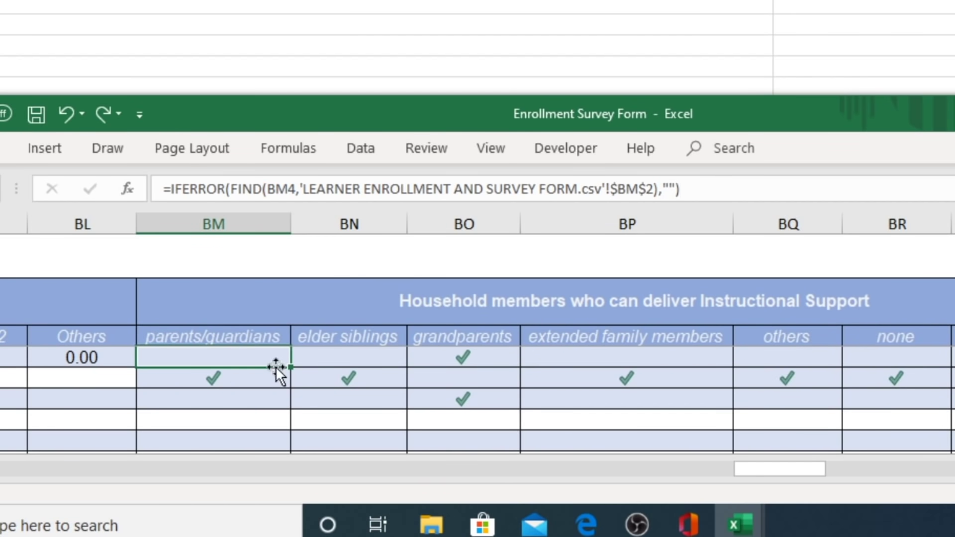
click(255, 379)
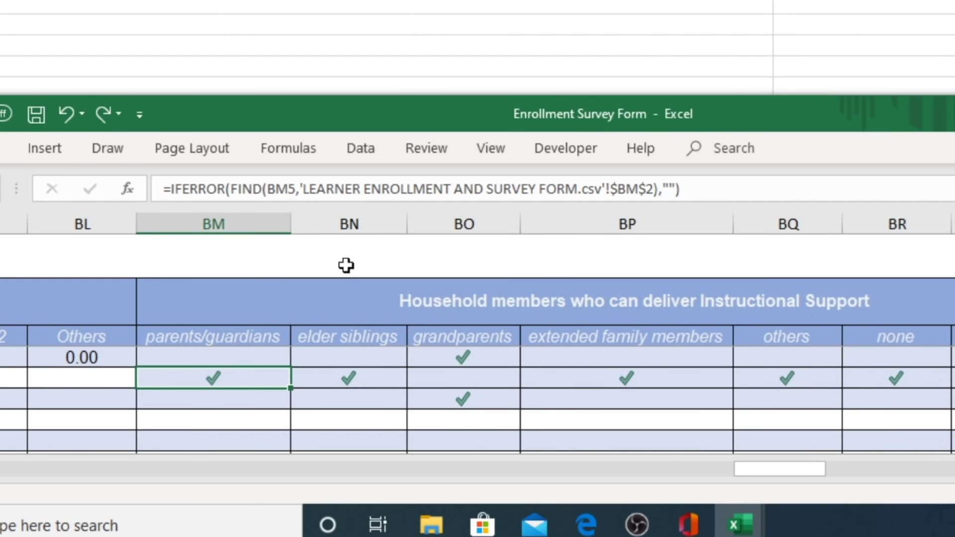
click(291, 195)
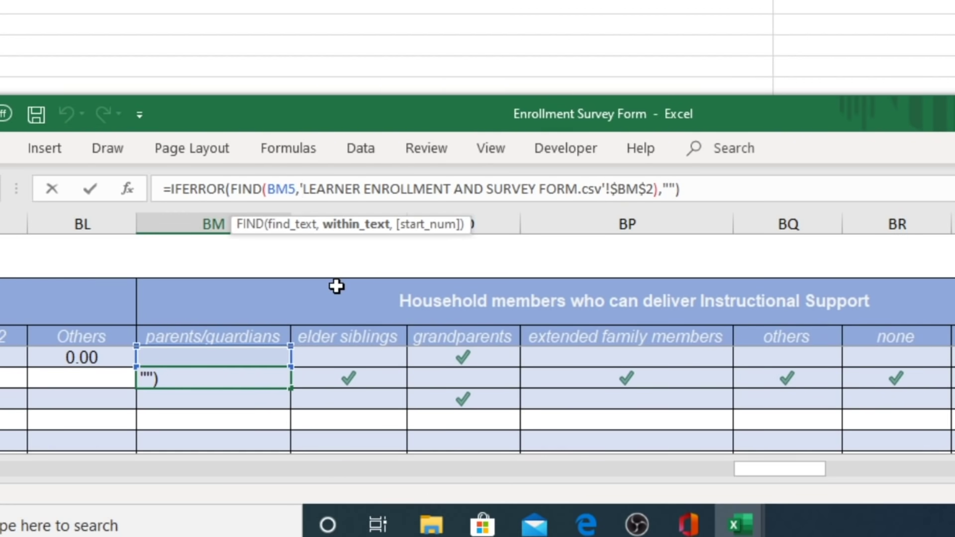
key(ctrl+Return)
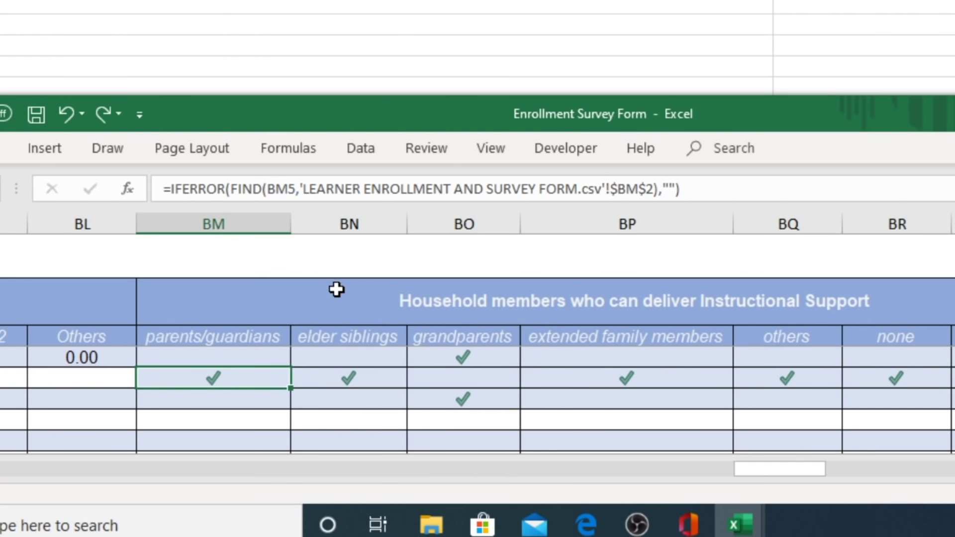
click(226, 355)
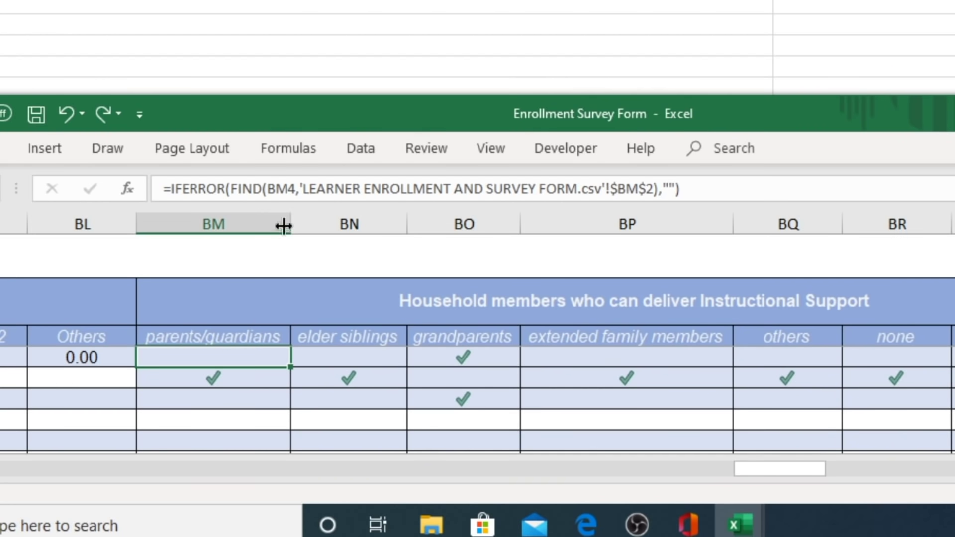
Step: Anchor the references as BM$4 and $BM2, then fill across BM5:BS5 and down to row 7
click(288, 188)
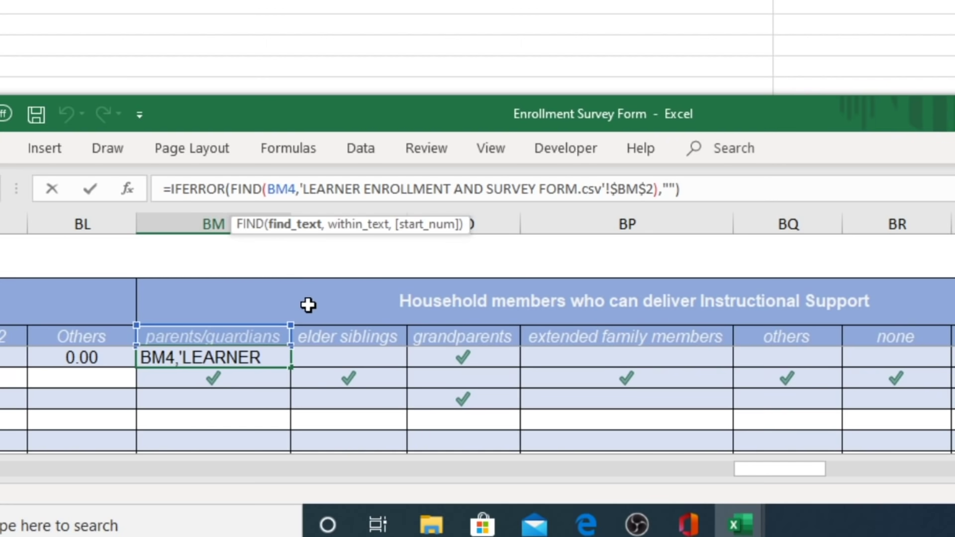
text($)
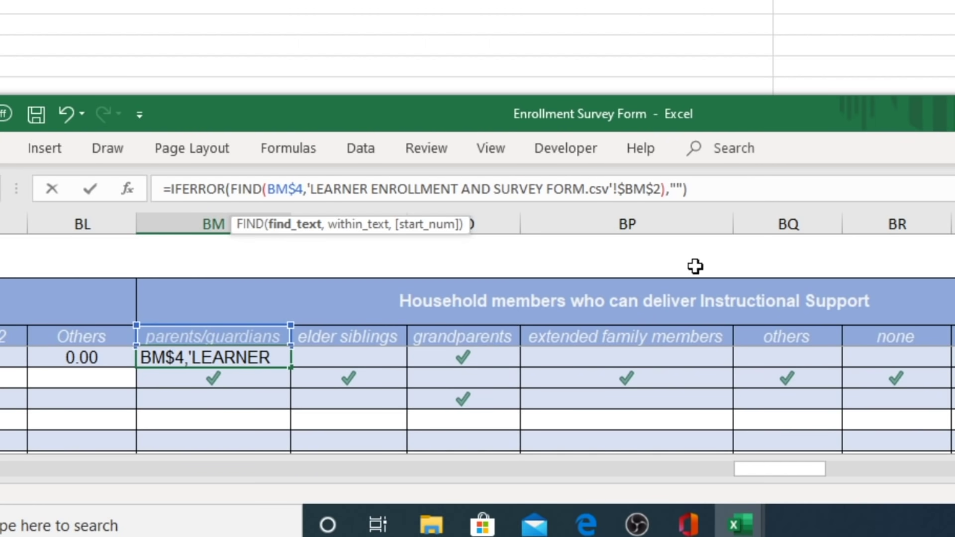
click(662, 191)
text())
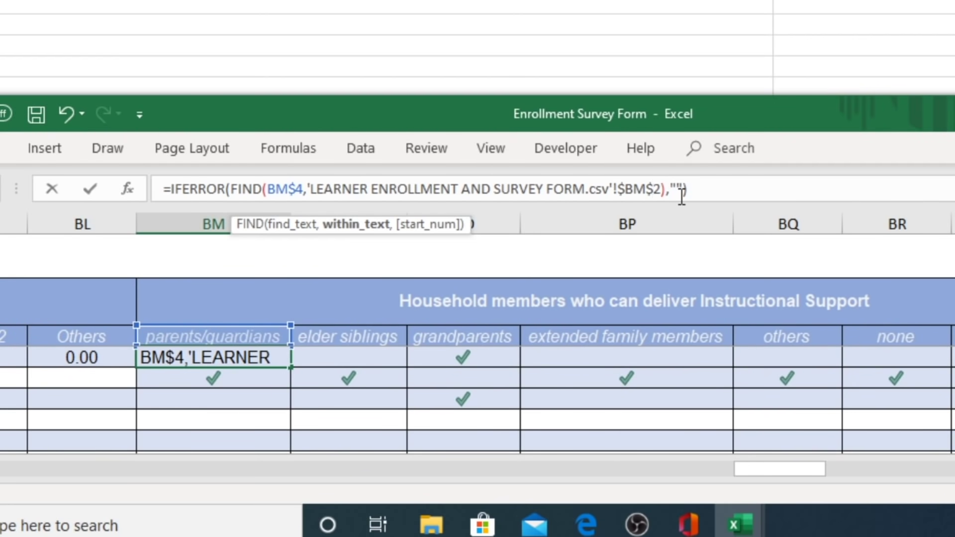
key(BackSpace)
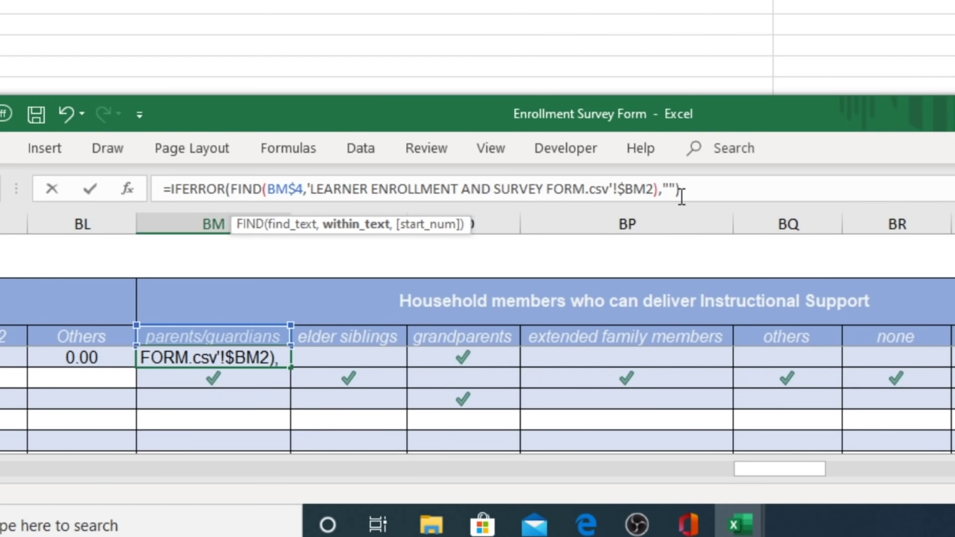
key(Return)
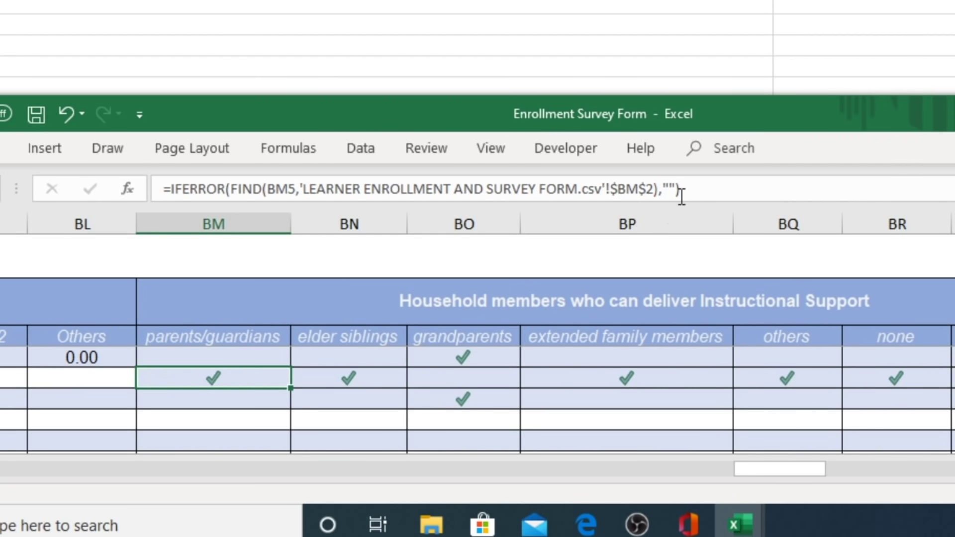
click(273, 357)
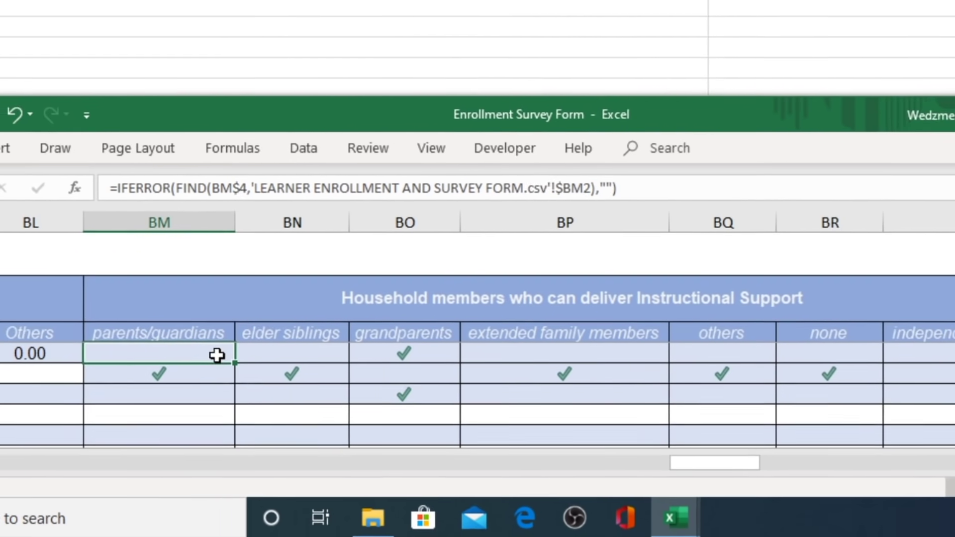
shift+click(899, 343)
key(ctrl+r)
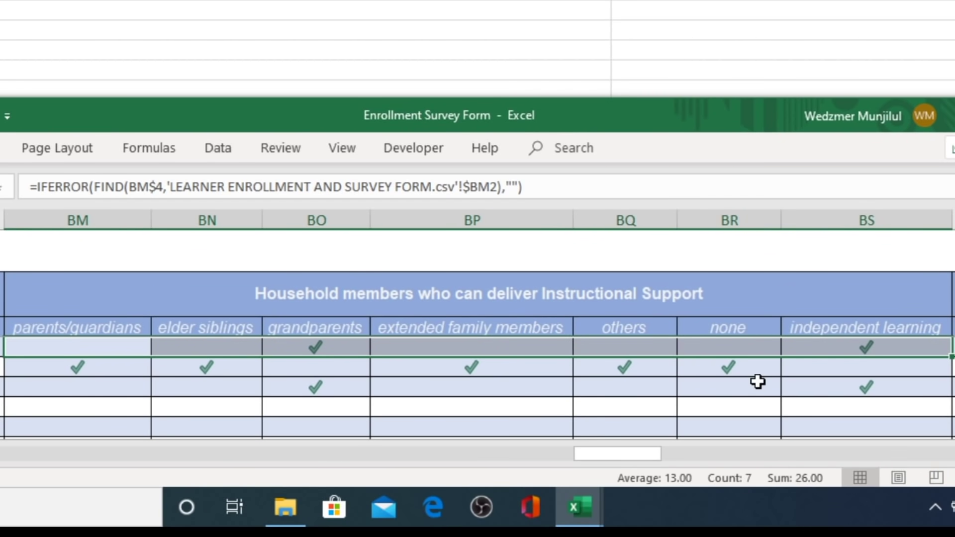
key(shift+Down)
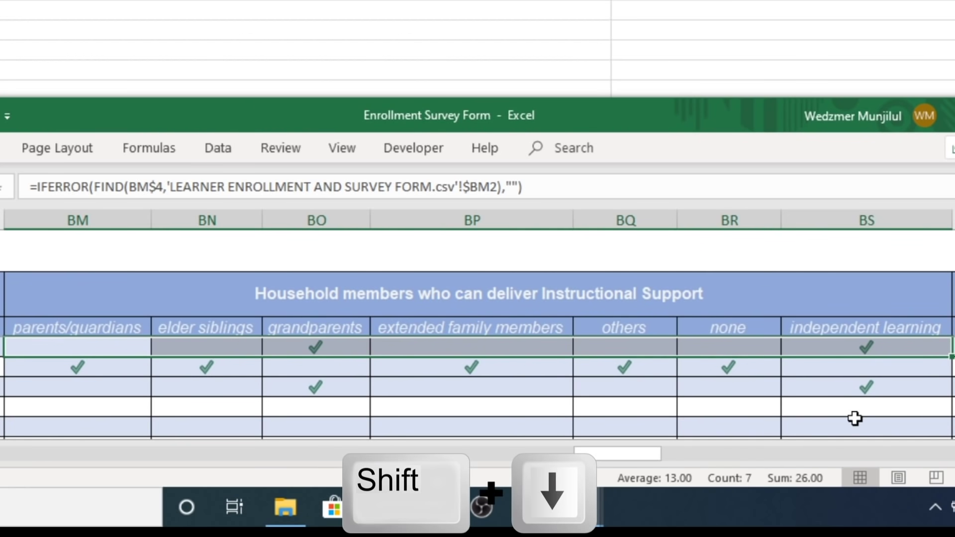
key(shift+Down)
key(shift+Down)
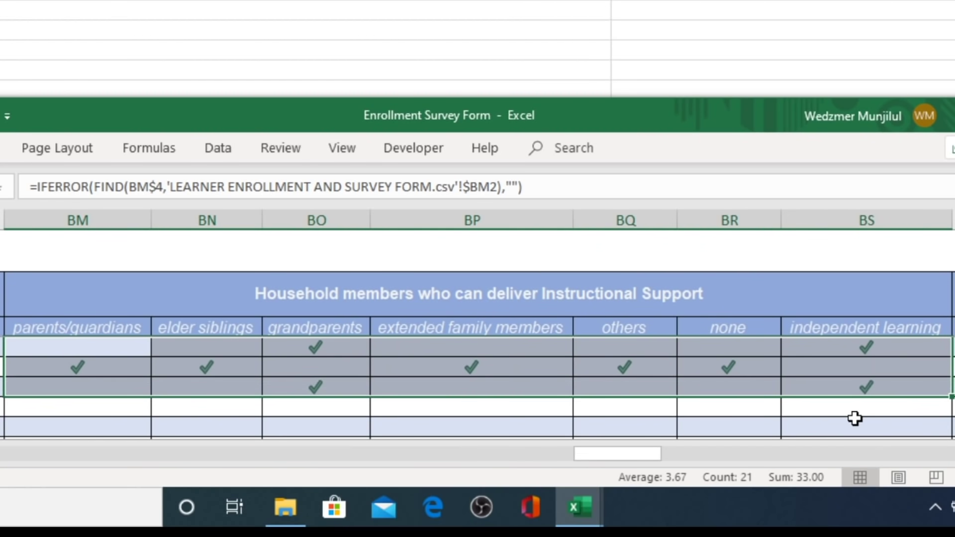
key(ctrl+d)
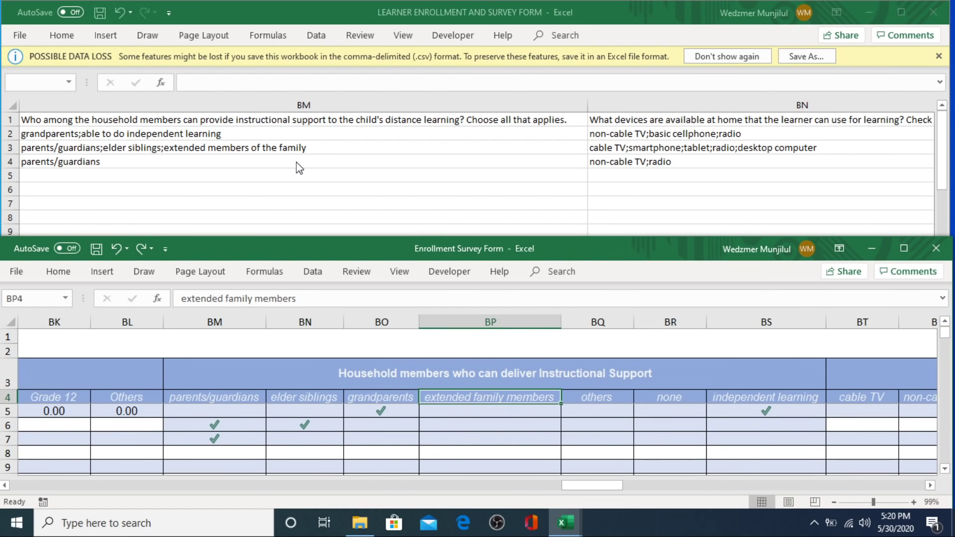
Step: Rename header BP4 from 'extended family members' to 'extended members of the family'
click(498, 427)
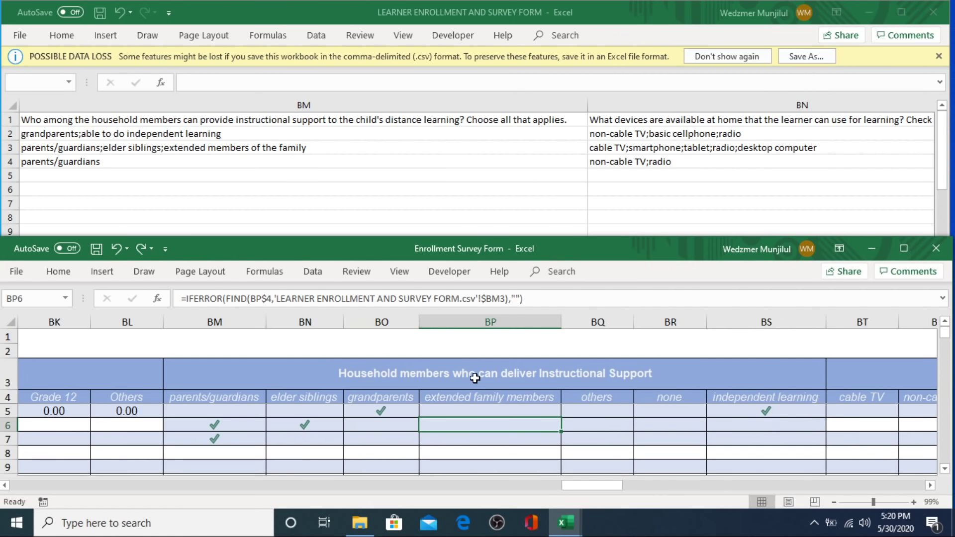
click(481, 399)
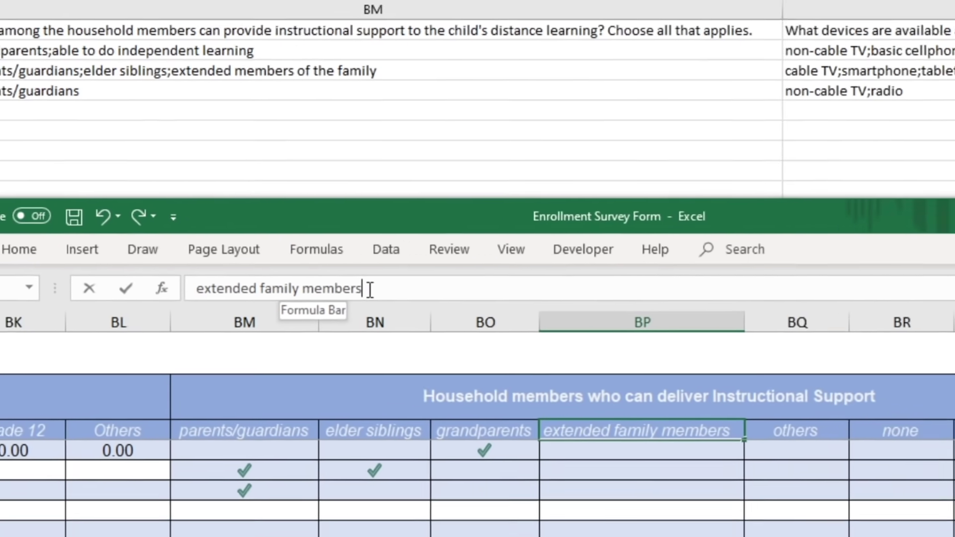
drag(311, 299, 269, 299)
drag(340, 285, 275, 292)
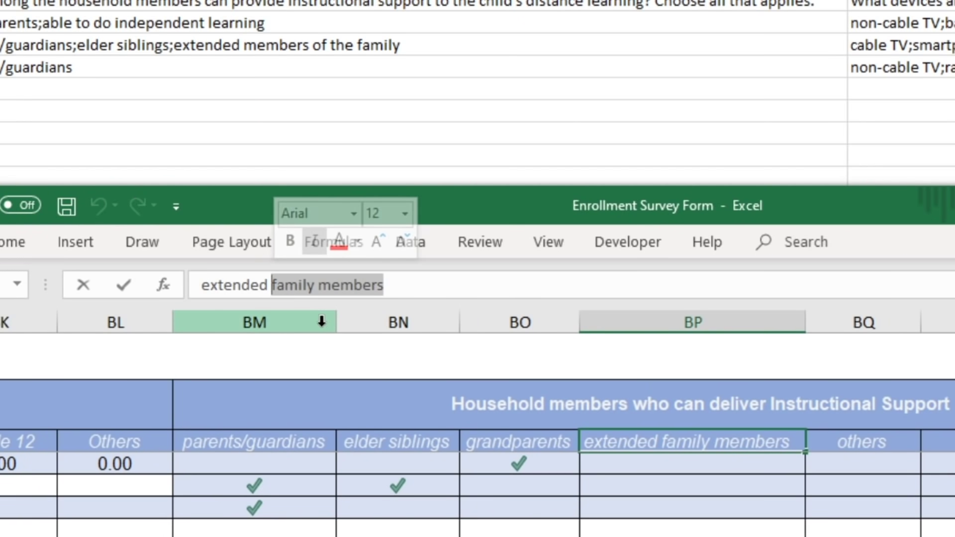
text(members)
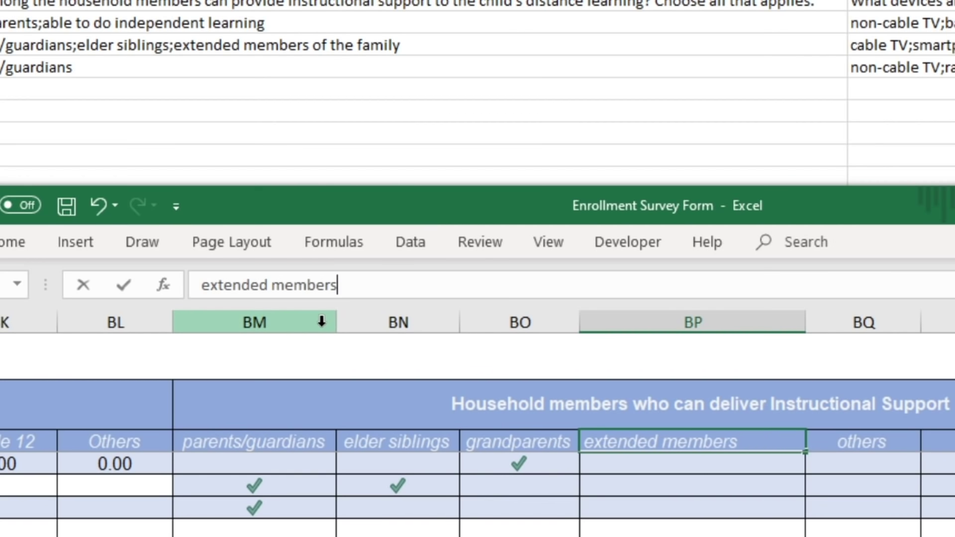
text( of the fa)
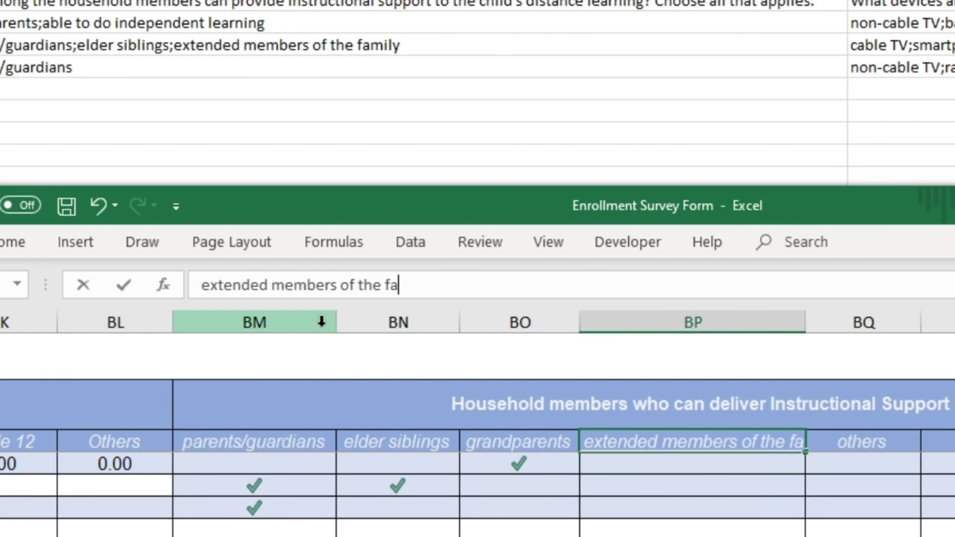
text(mily)
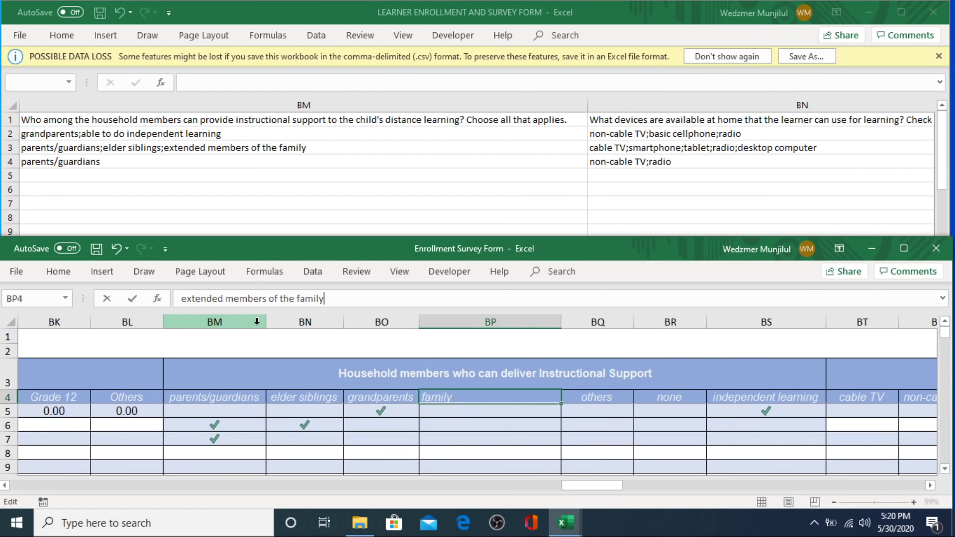
key(Return)
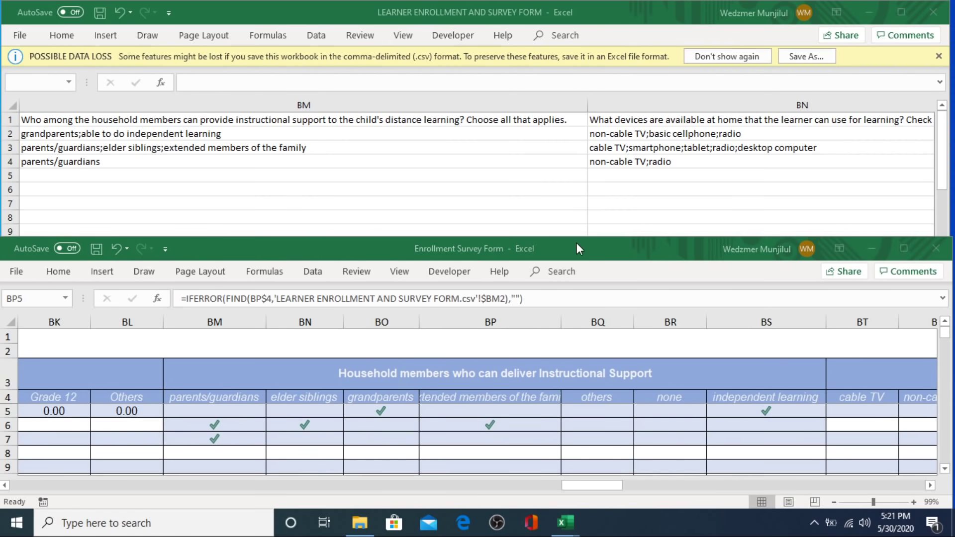
scroll(920, 490, right, 1)
scroll(920, 489, right, 6)
scroll(900, 486, right, 2)
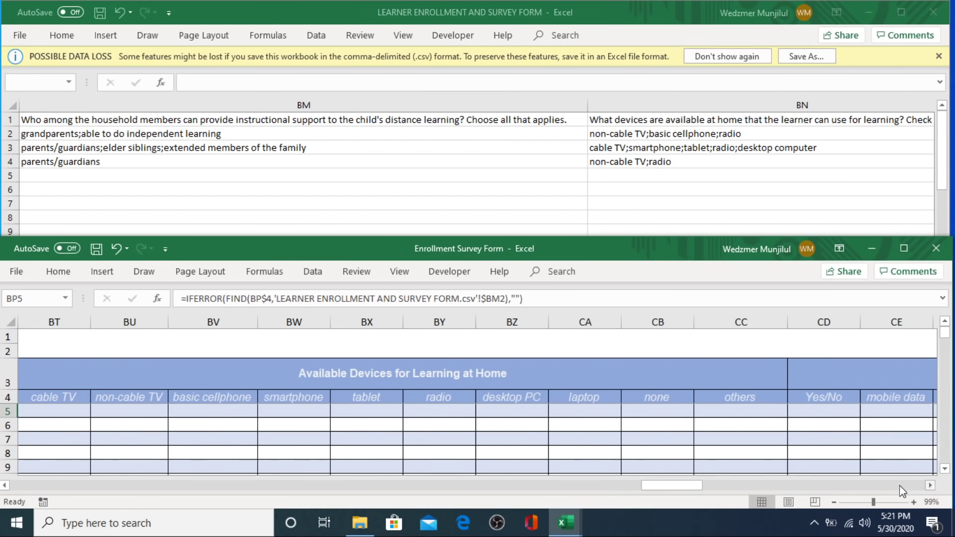
Step: Show the responses' devices column and reactivate the Enrollment Survey Form workbook
click(6, 486)
click(789, 209)
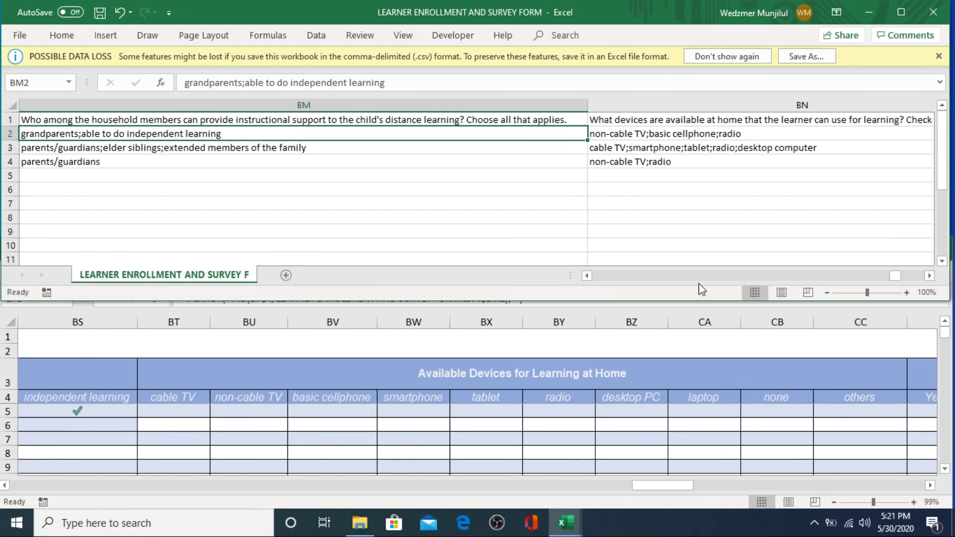
click(931, 277)
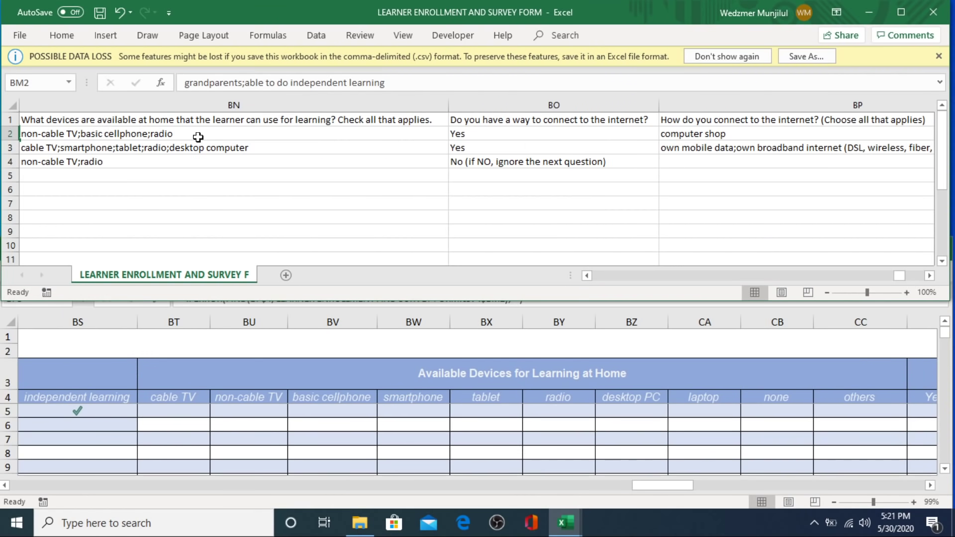
click(629, 522)
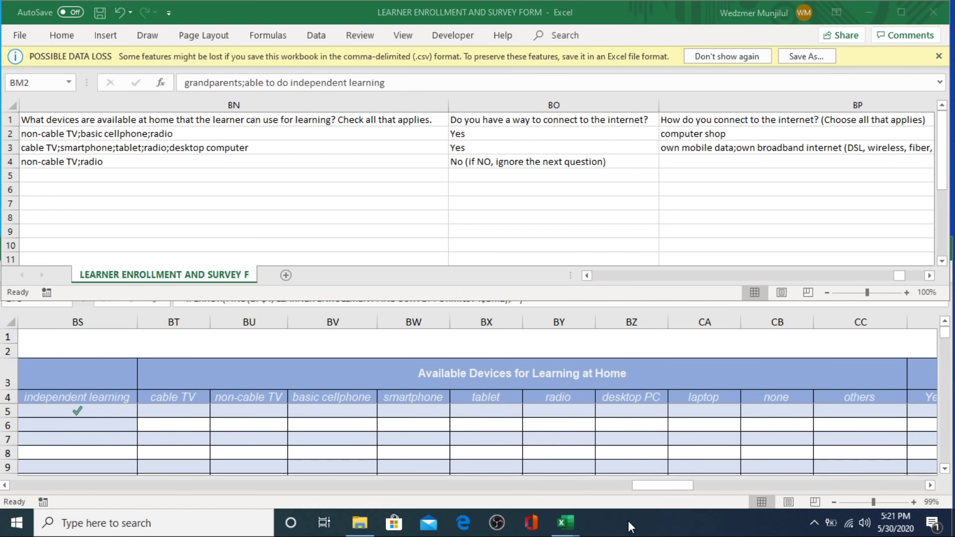
click(638, 486)
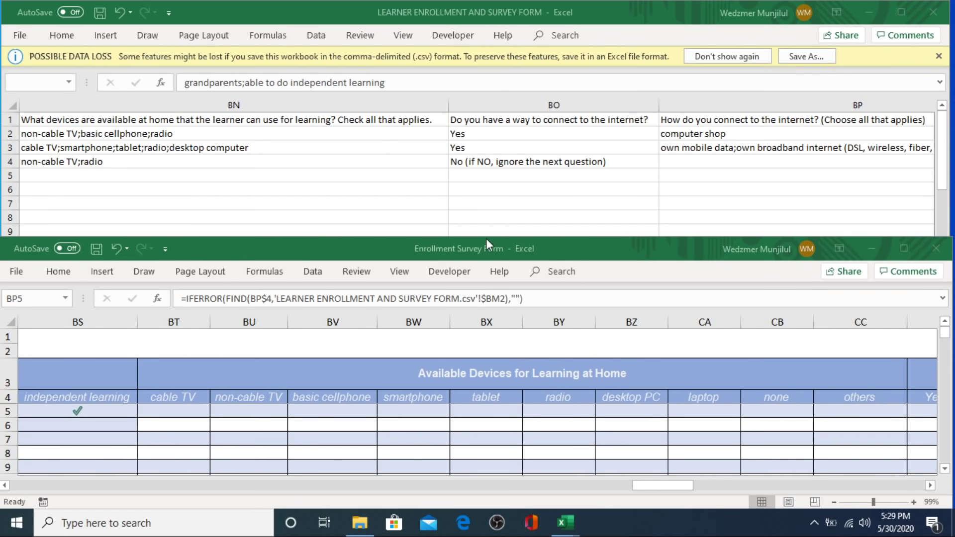
click(485, 250)
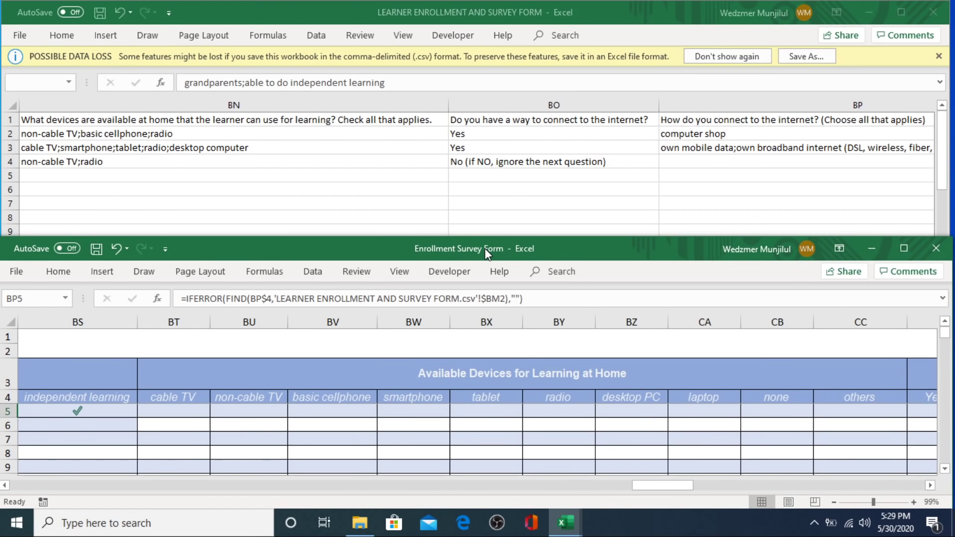
Step: Check the cable TV, non-cable TV and smartphone headers, then select cable TV cell BT5
click(413, 397)
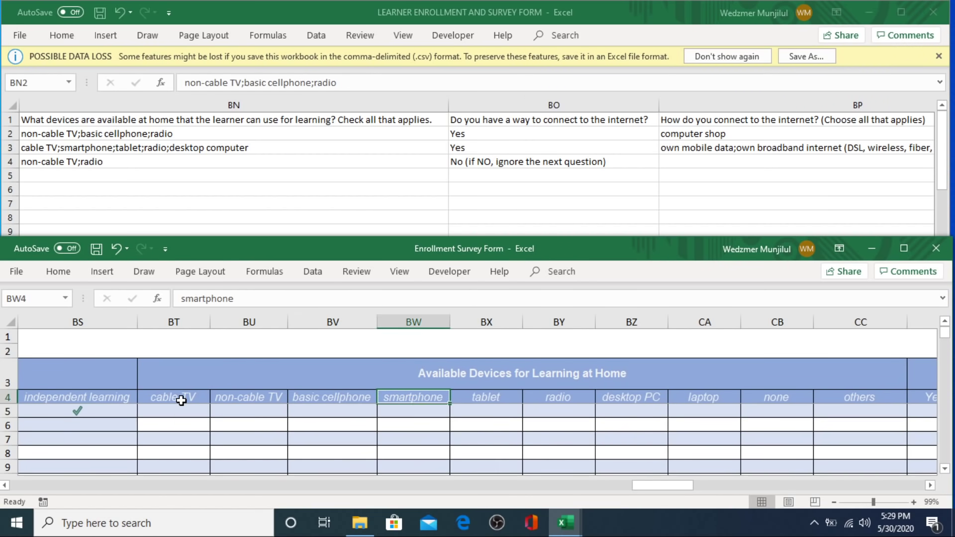
click(183, 397)
click(248, 398)
click(180, 399)
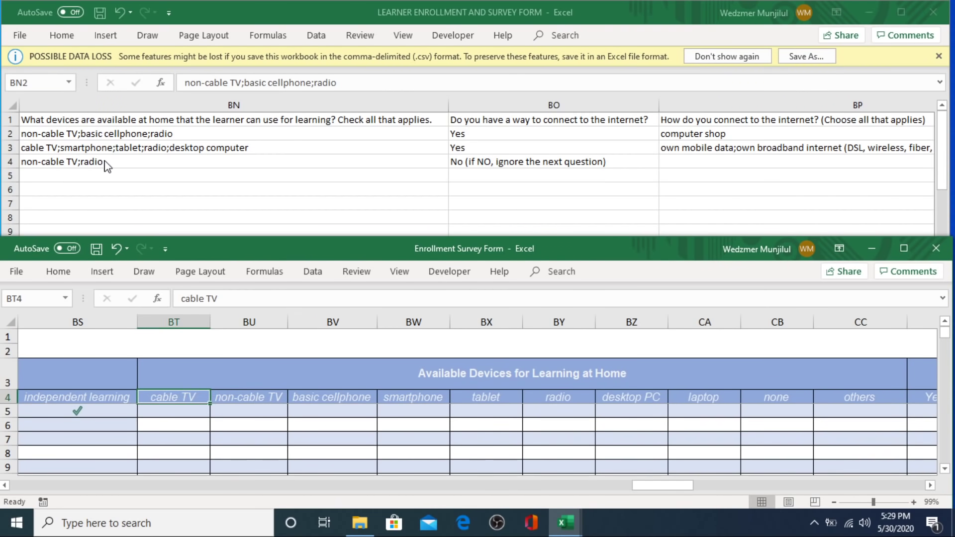
click(103, 147)
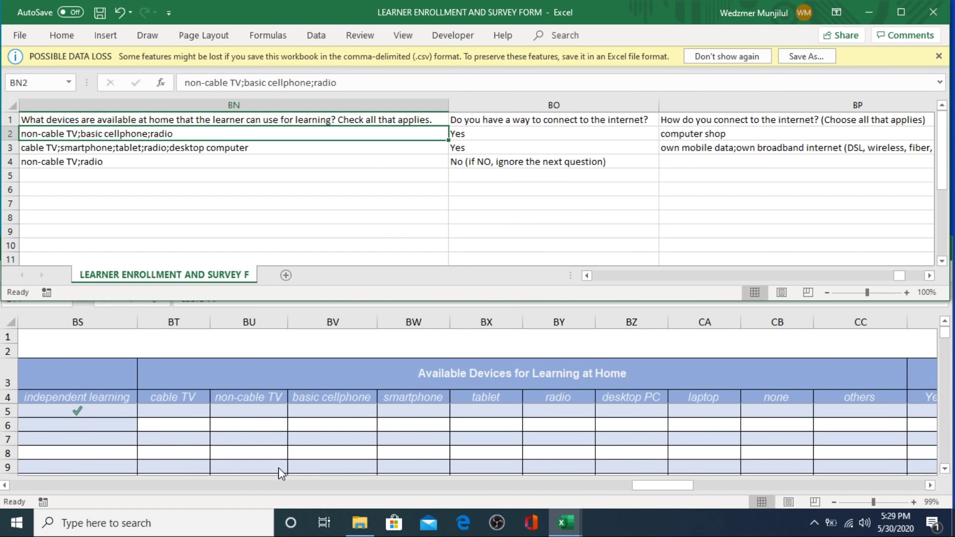
click(199, 402)
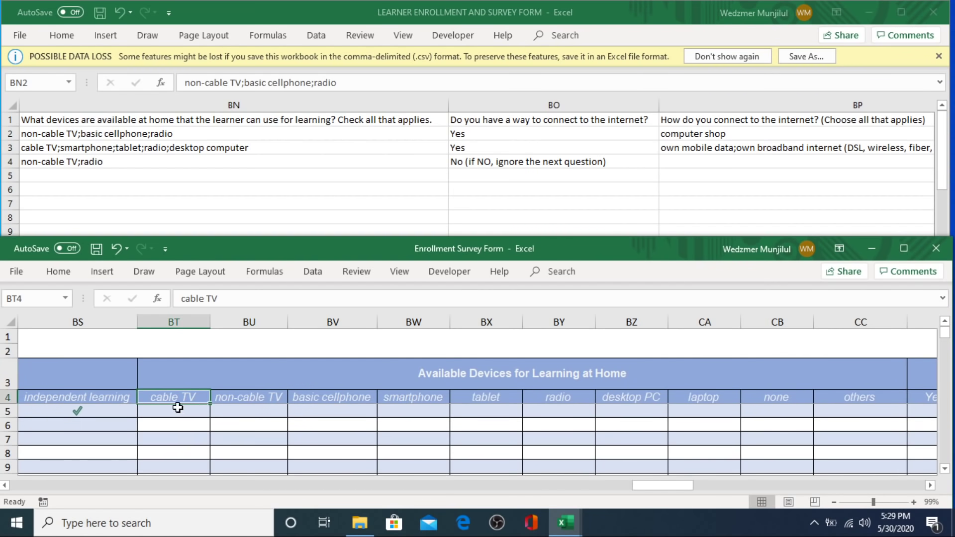
click(198, 412)
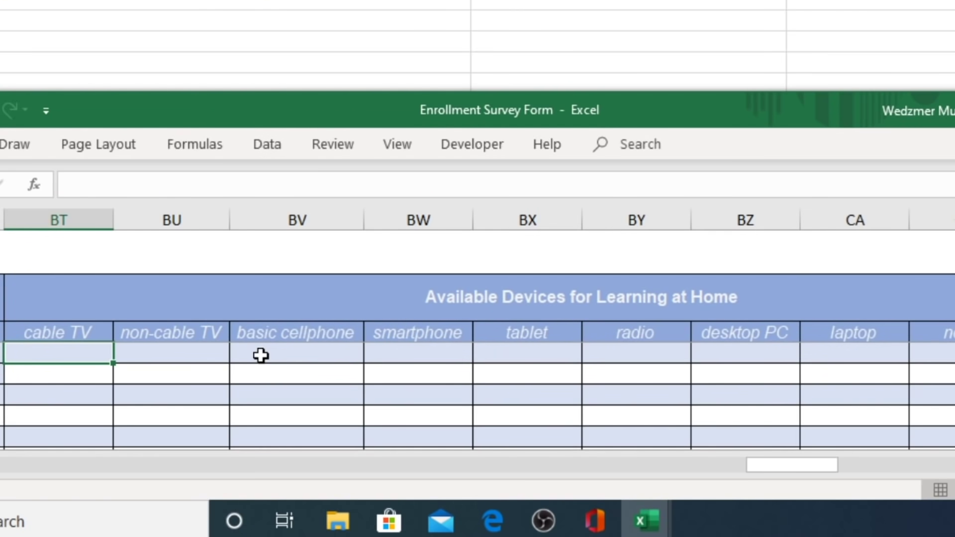
text(=if)
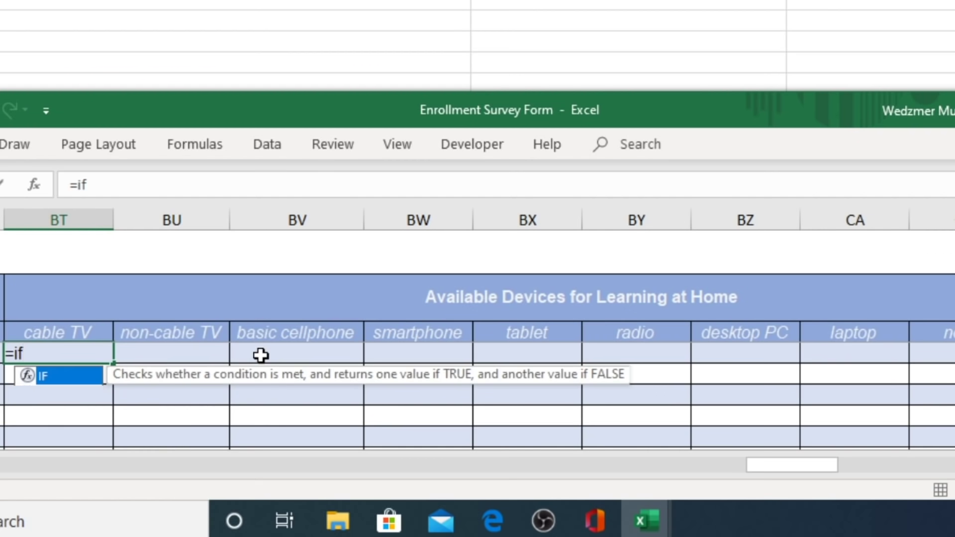
text(error)
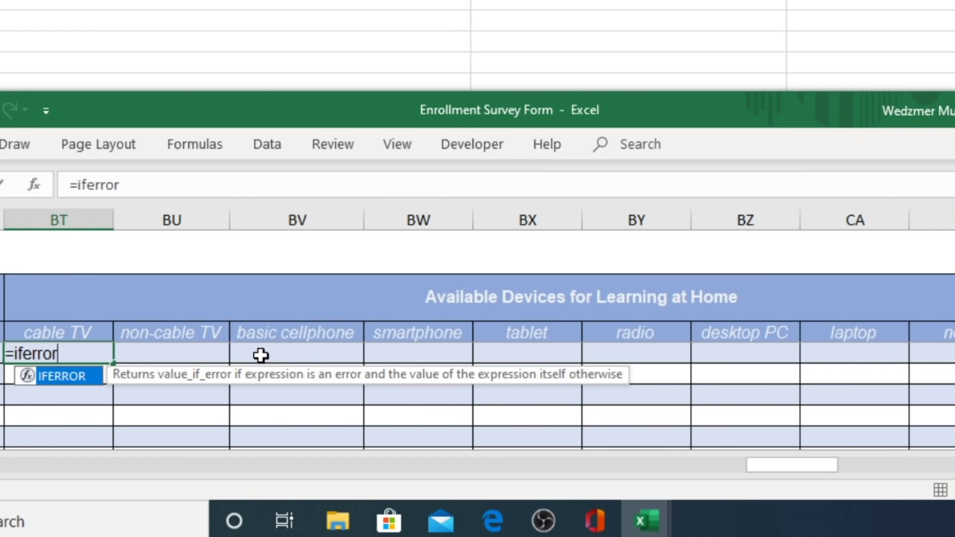
text(()
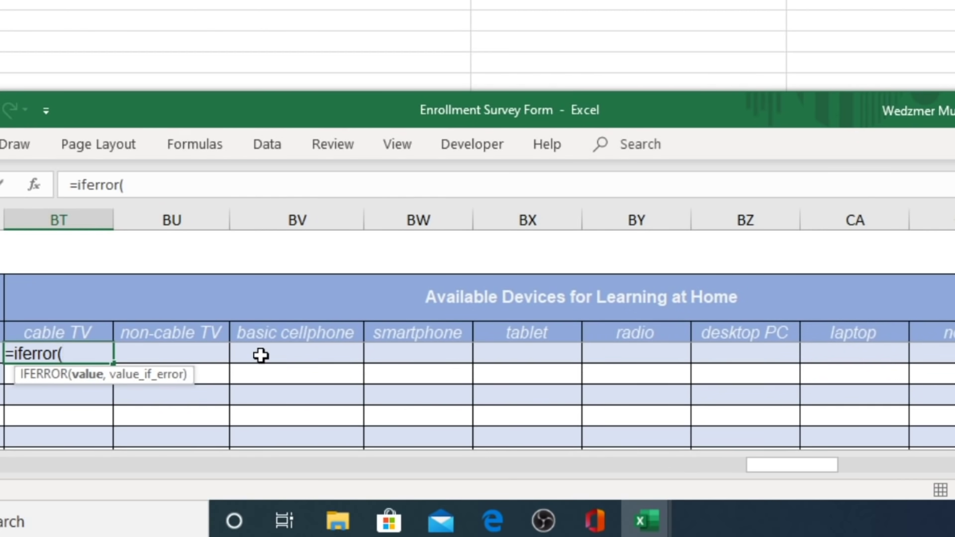
text(f)
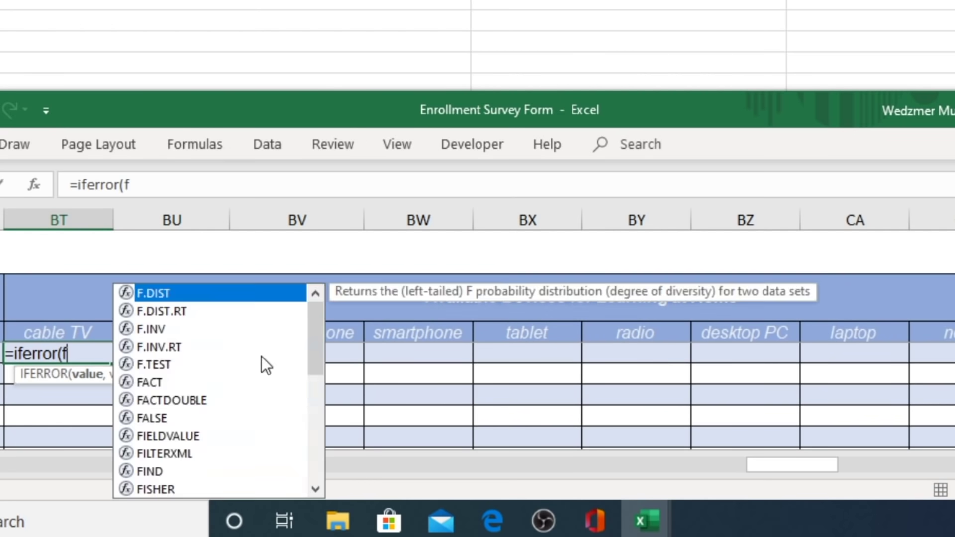
text(ind()
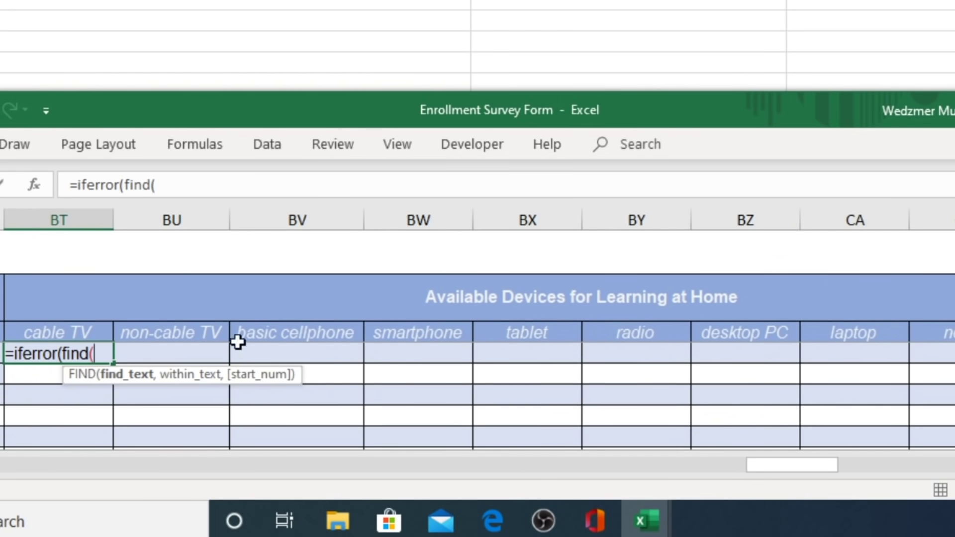
Step: Enter =IFERROR(FIND(BT$4,$BN2),"") in BT5 to search the first learner's device answer
click(71, 333)
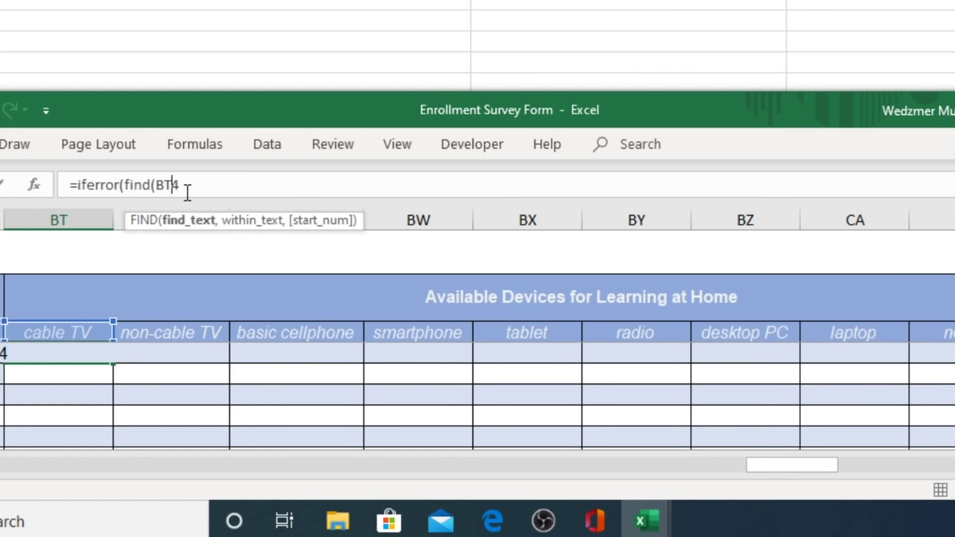
key(F4)
key(F4)
click(294, 193)
text(,)
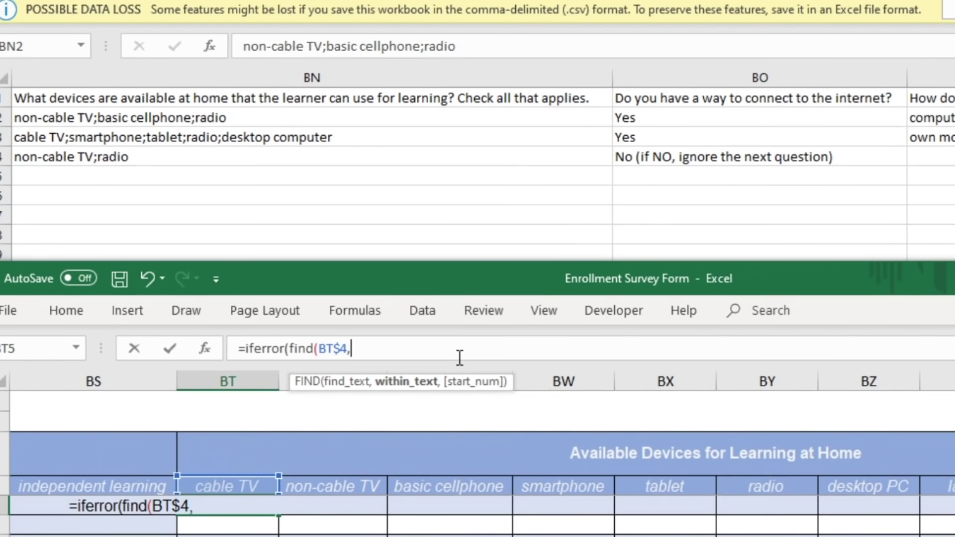
click(181, 117)
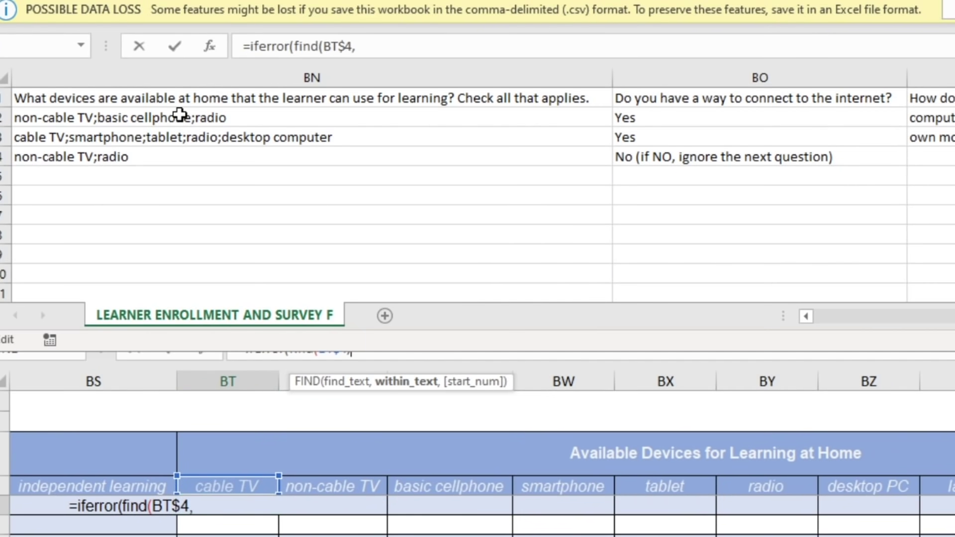
click(180, 117)
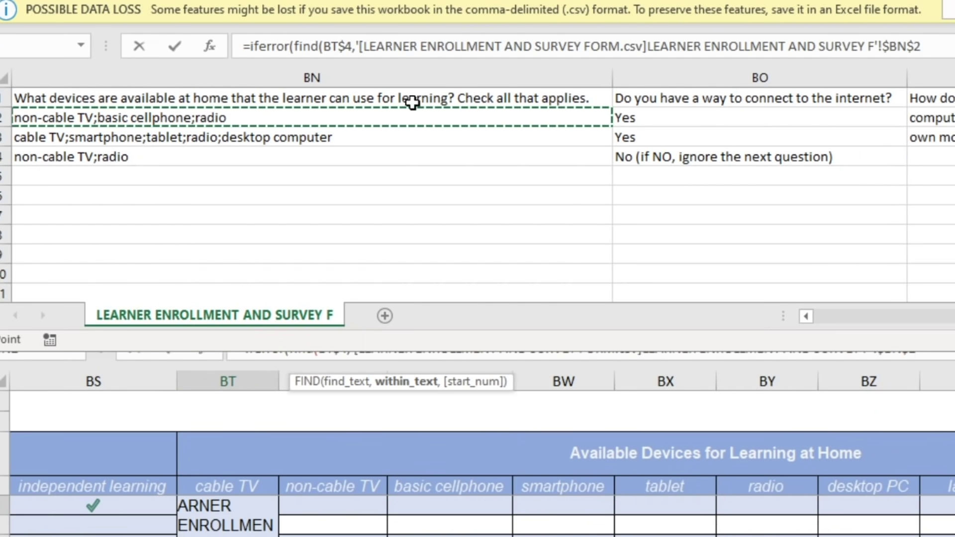
click(924, 49)
click(916, 47)
key(BackSpace)
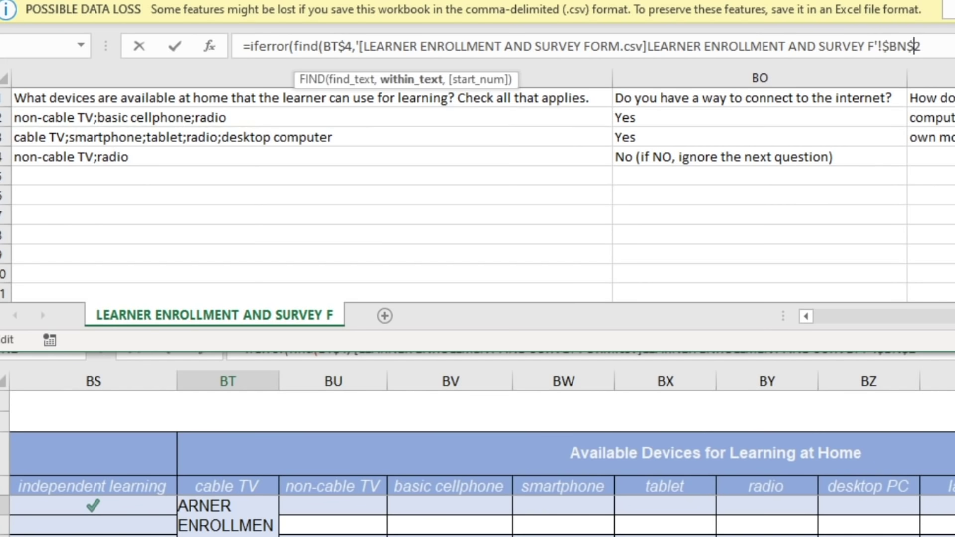
key(Right)
key(Right)
text(),)
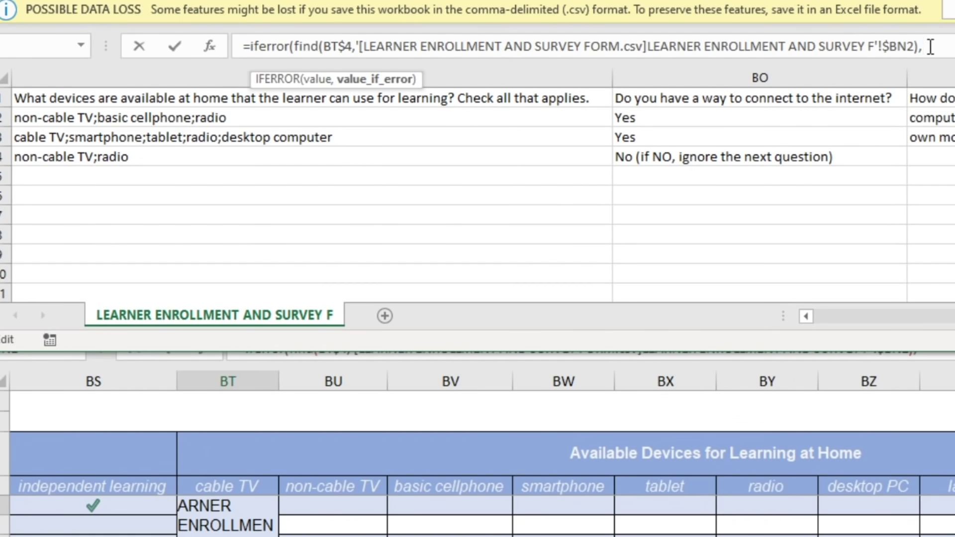
text(""))
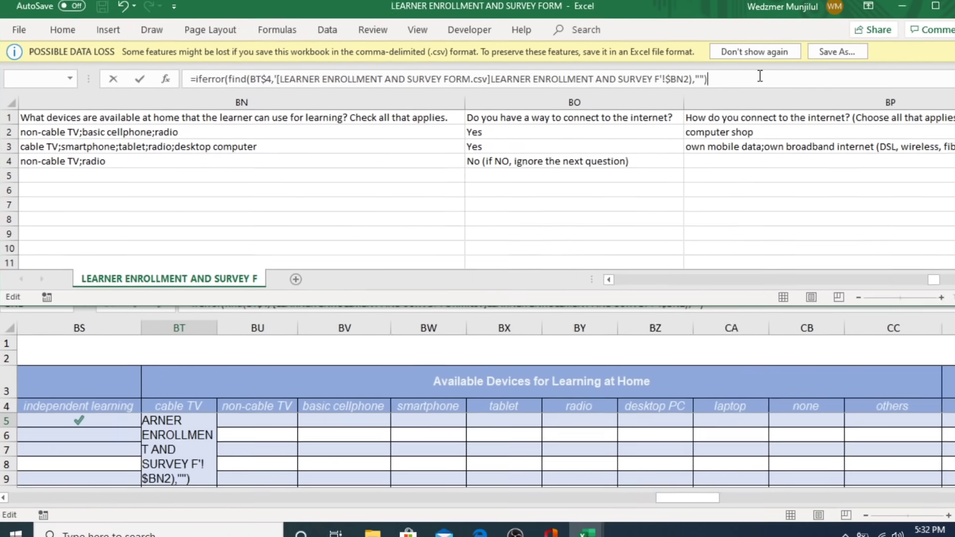
key(ctrl+Return)
key(Return)
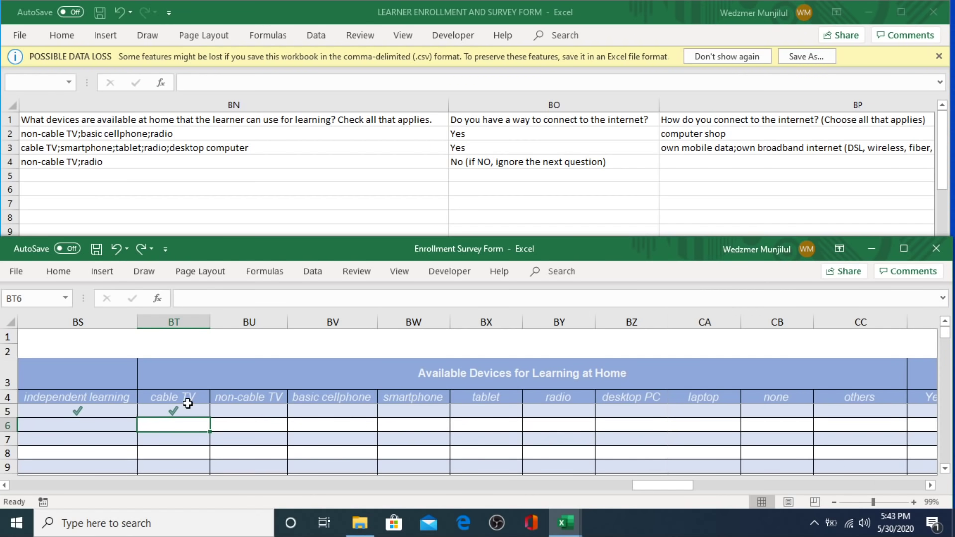
click(42, 133)
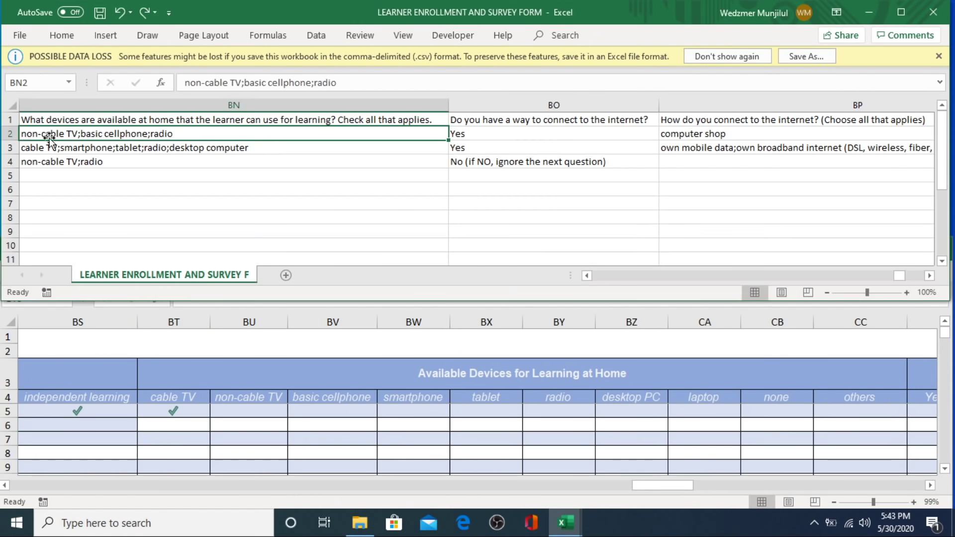
click(165, 401)
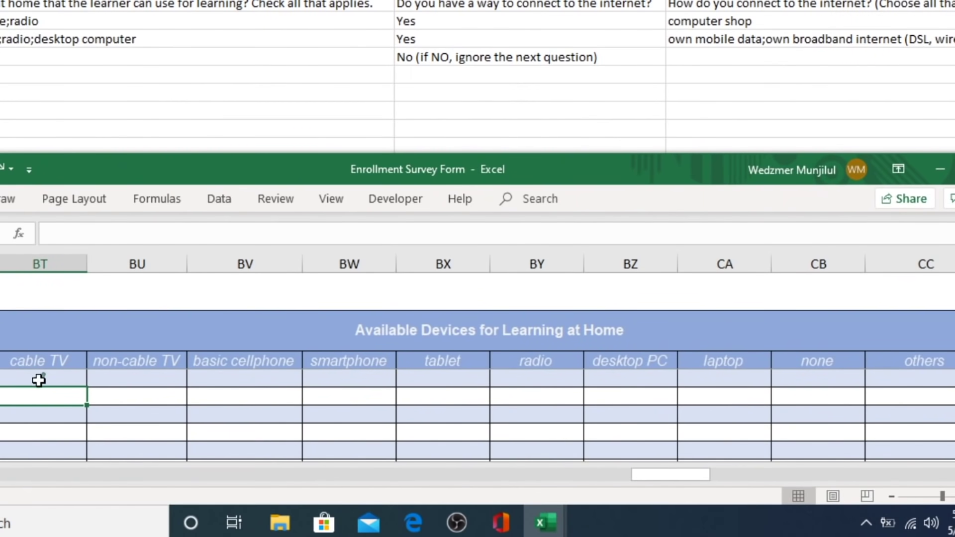
Step: Copy the BT5 check formula across the device columns BT5:CC5
click(39, 380)
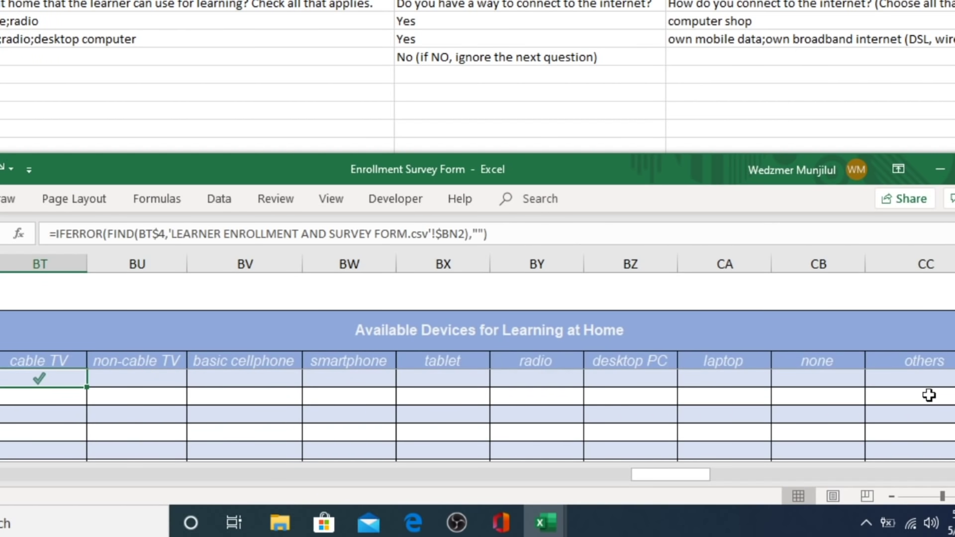
shift+click(927, 378)
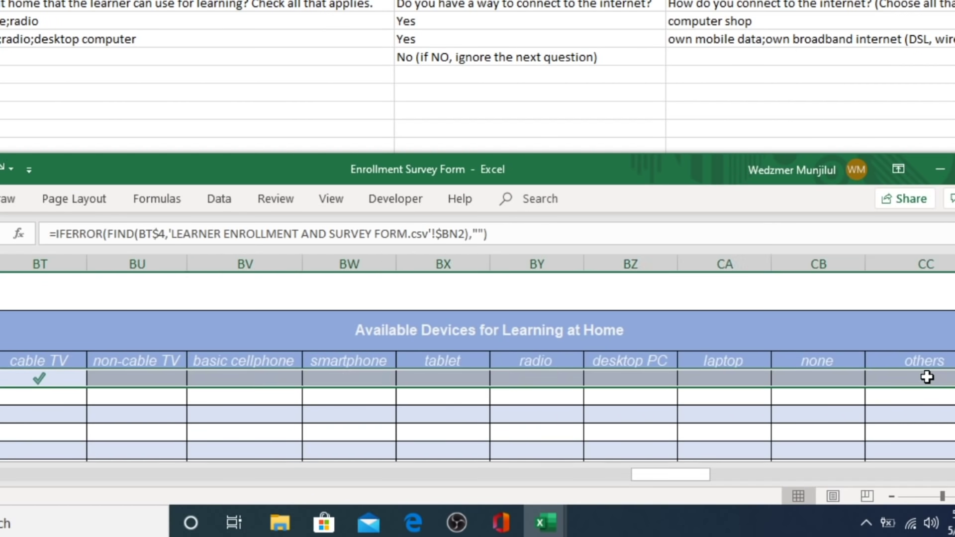
key(ctrl+r)
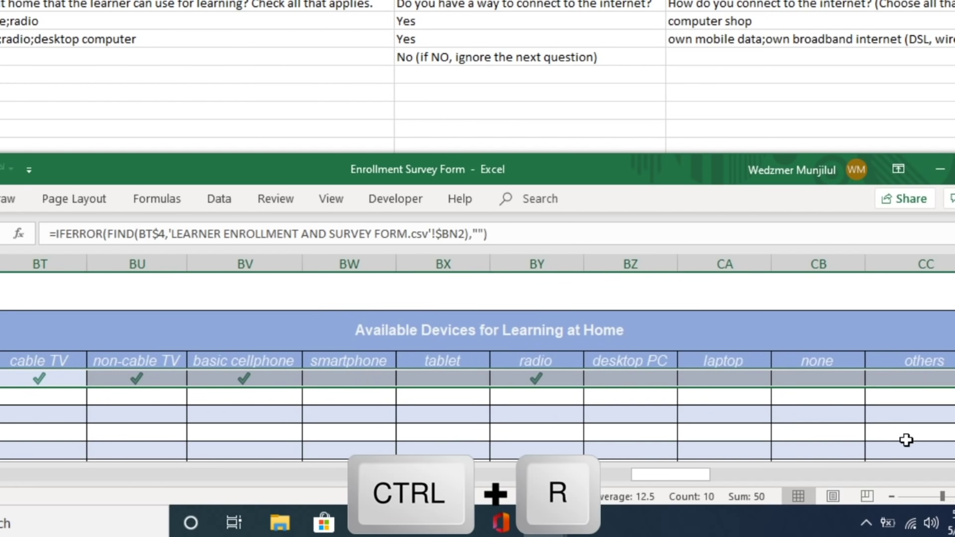
Step: Fill the row 5 check formulas down to rows 6 and 7
key(shift+Down)
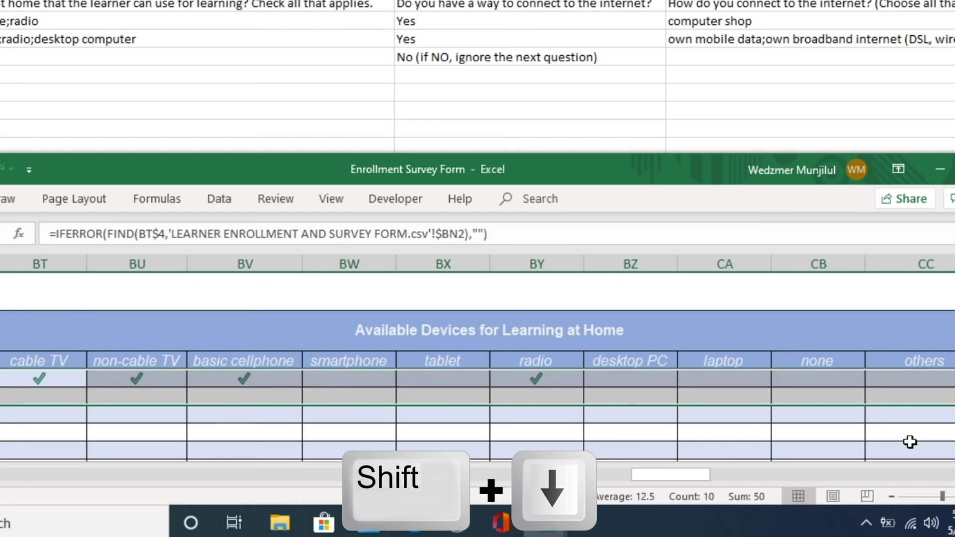
key(shift+Down)
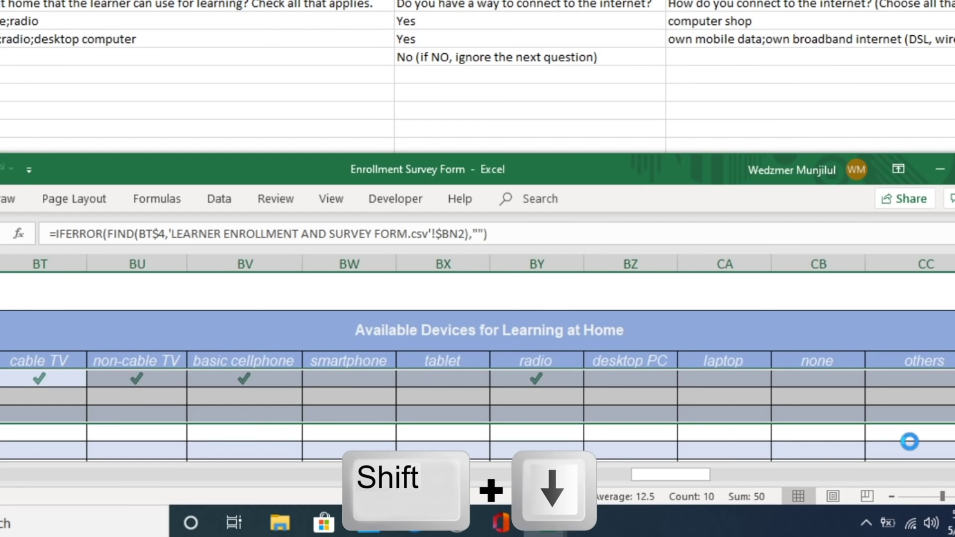
key(ctrl+d)
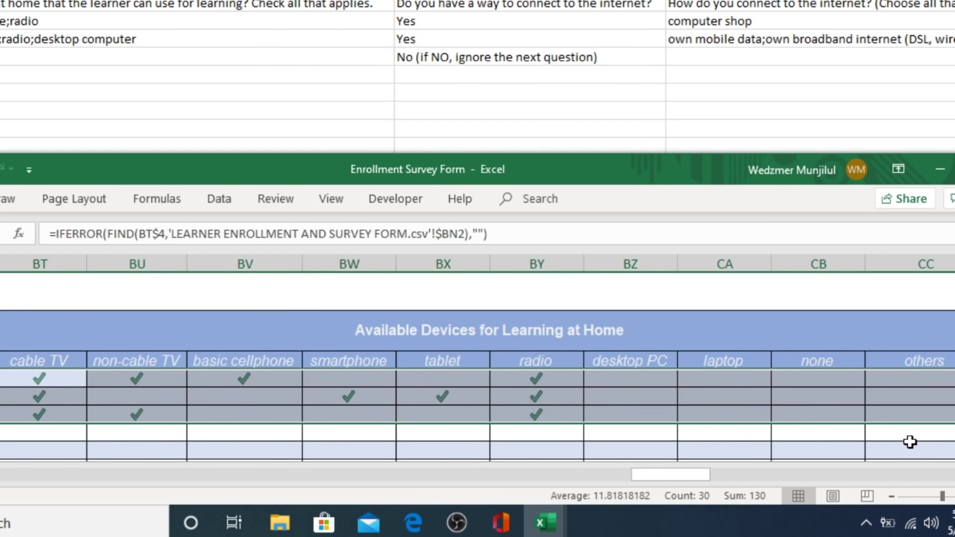
key(ctrl+d)
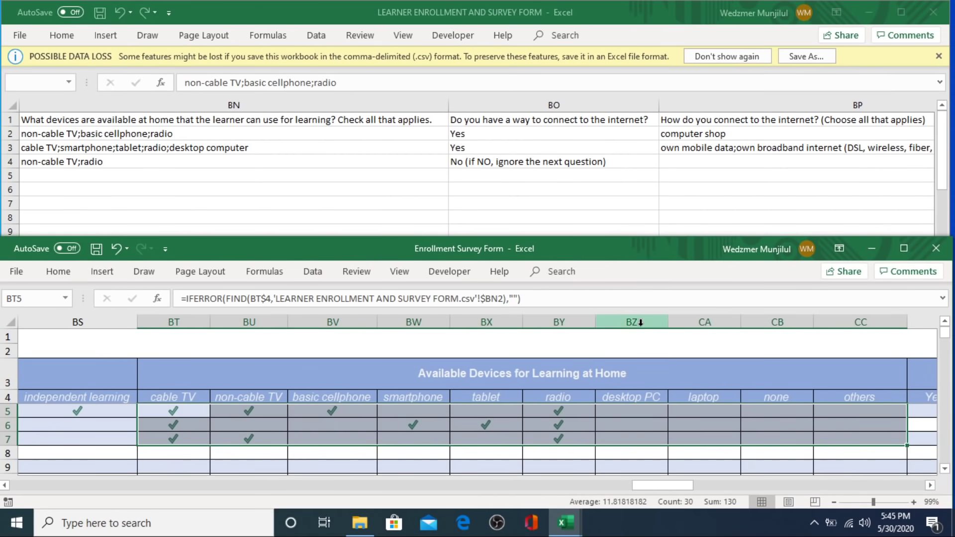
Step: Rename the BZ4 heading from desktop PC to desktop computer
click(639, 323)
click(623, 399)
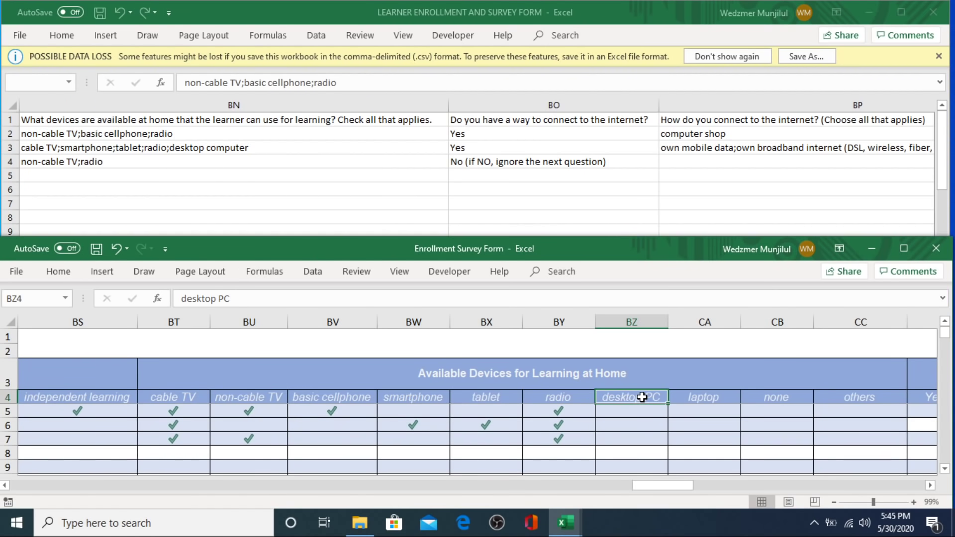
click(323, 299)
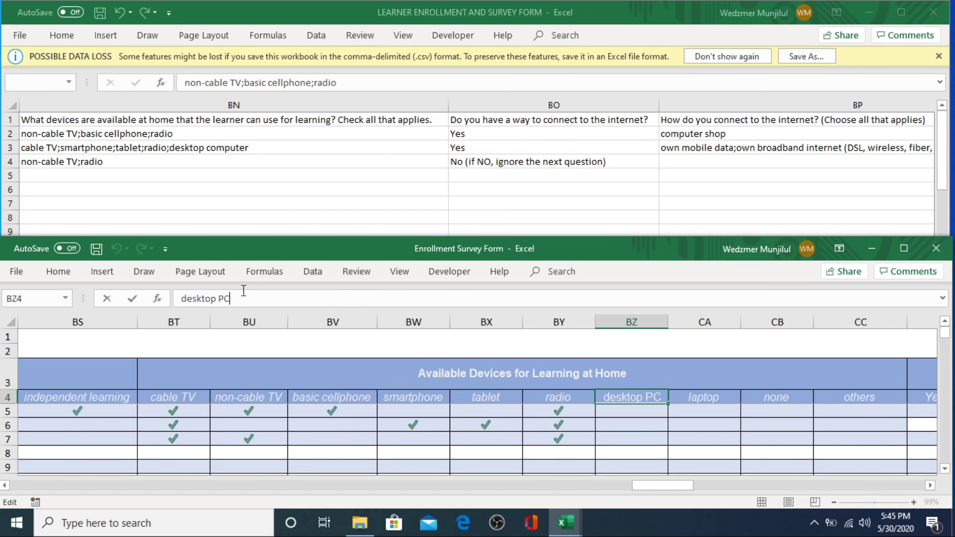
double_click(225, 298)
text(compu)
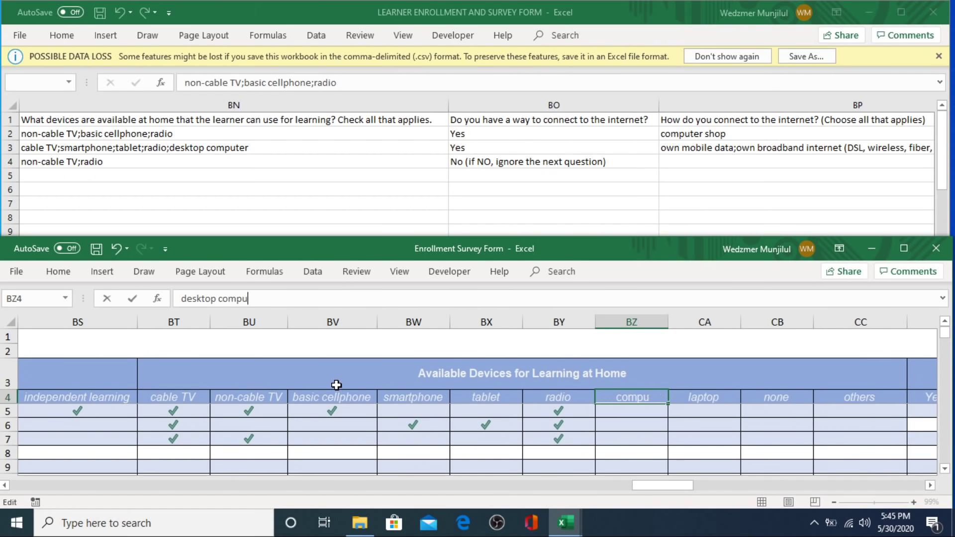
text(ter)
key(Return)
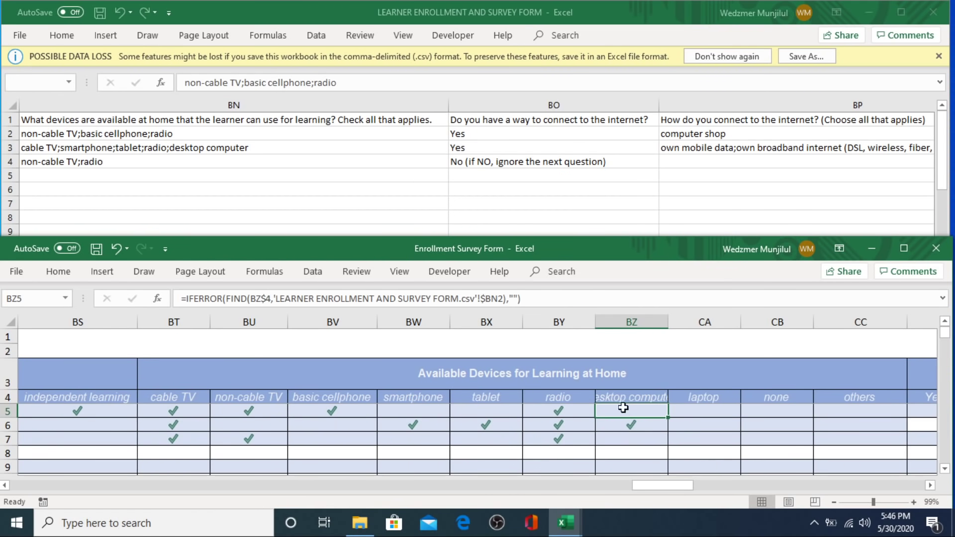
Step: Autofit column BZ to the new heading and return to the survey form workbook
double_click(668, 322)
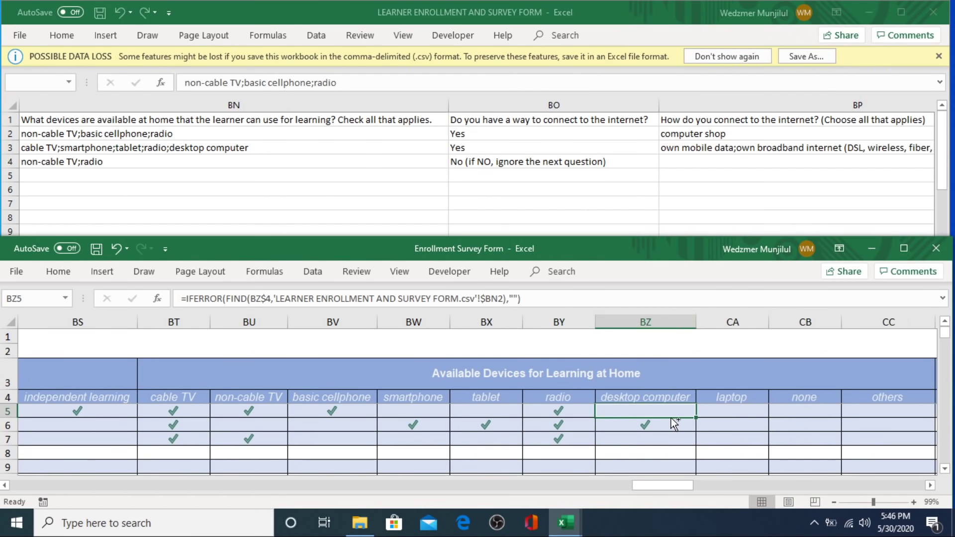
click(787, 519)
click(511, 248)
click(186, 411)
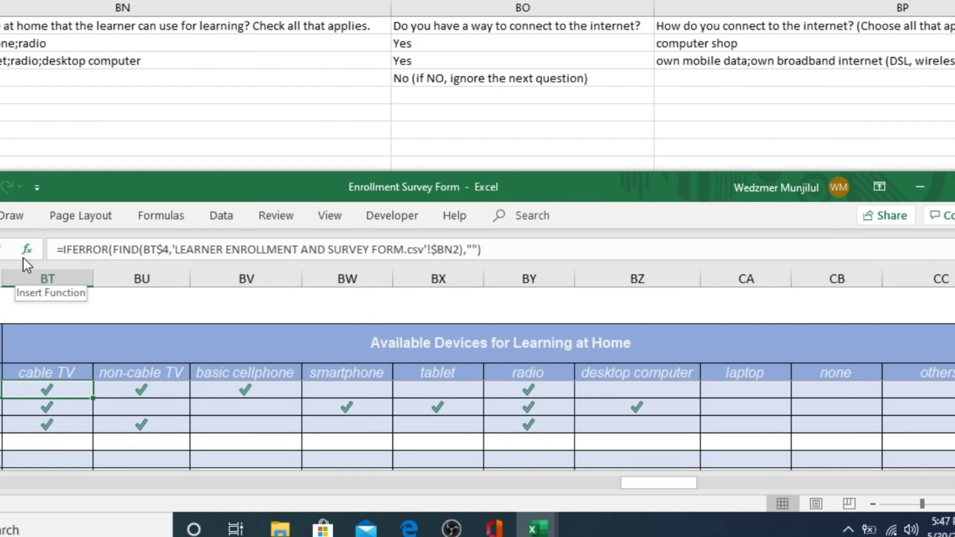
click(27, 251)
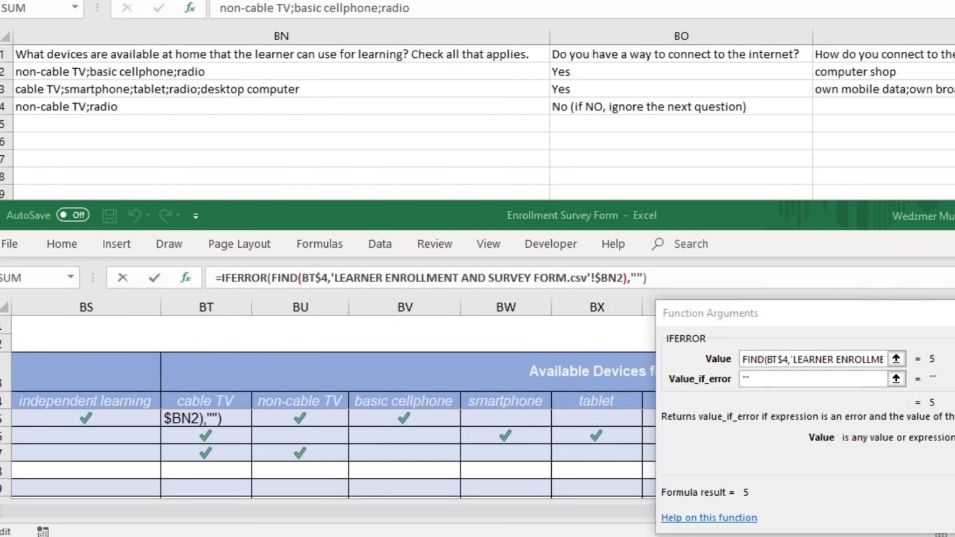
click(902, 322)
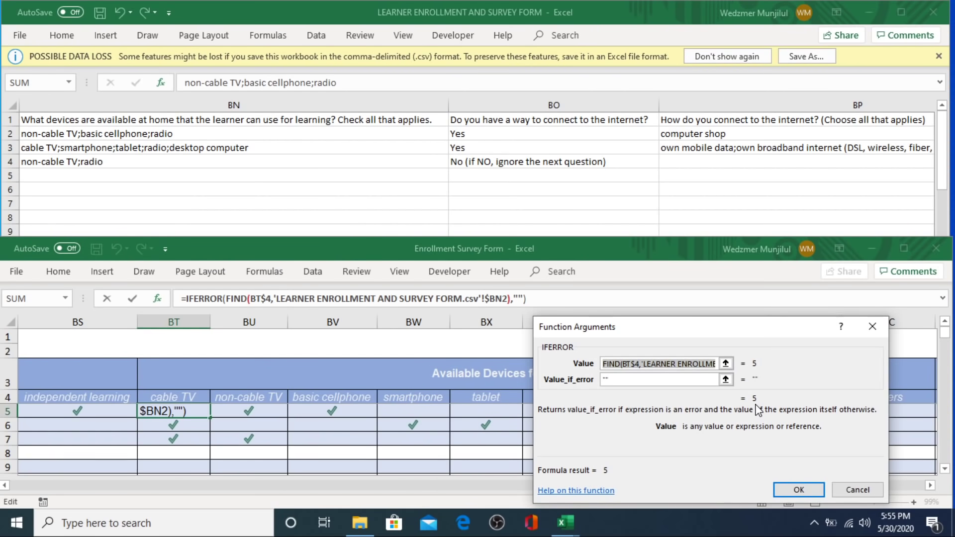
click(787, 493)
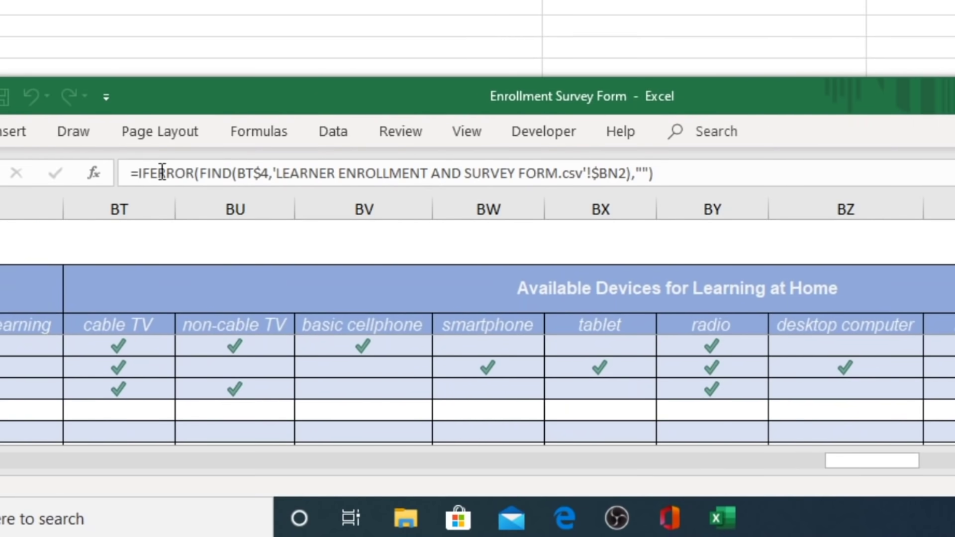
Step: Wrap the BT5 search in IF(...=5,"",1) so non-cable answers stay blank
click(152, 173)
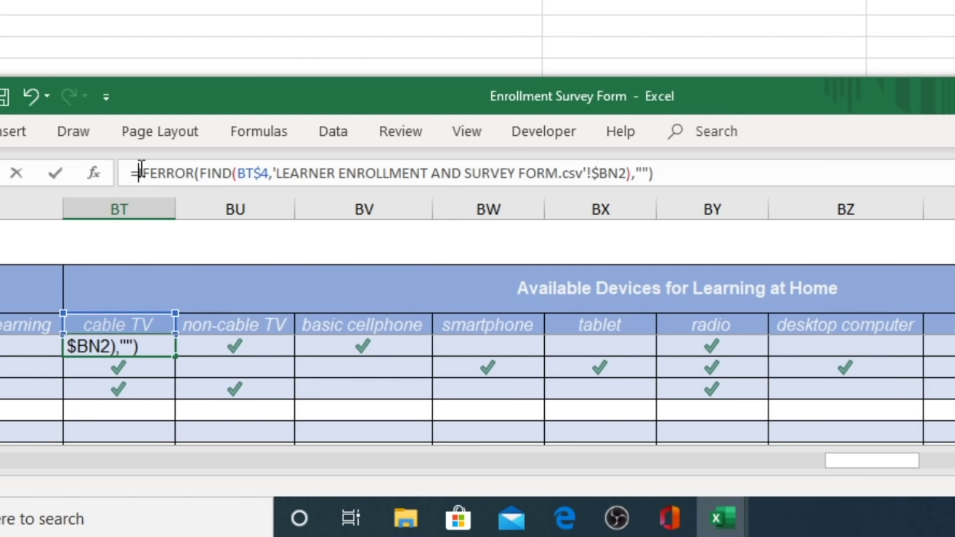
click(137, 173)
text(i)
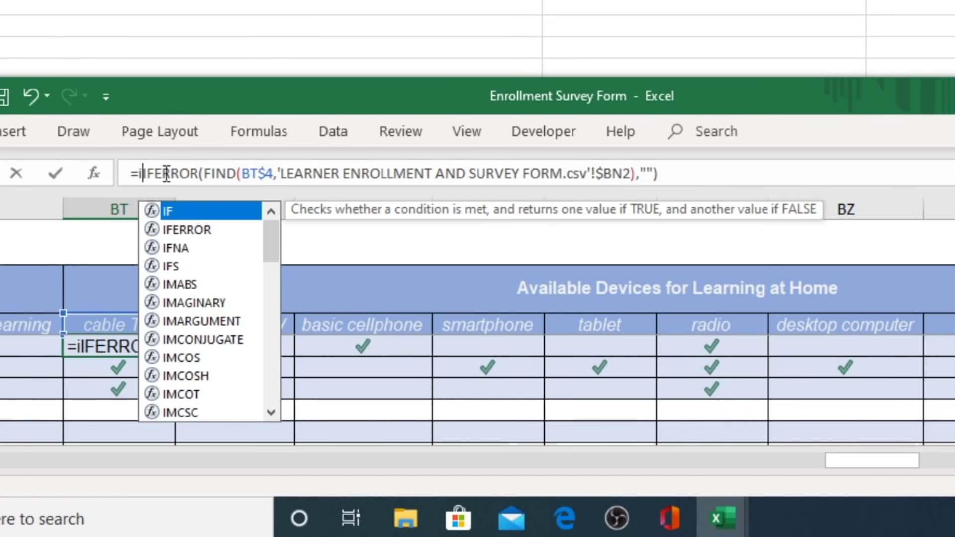
text(f)
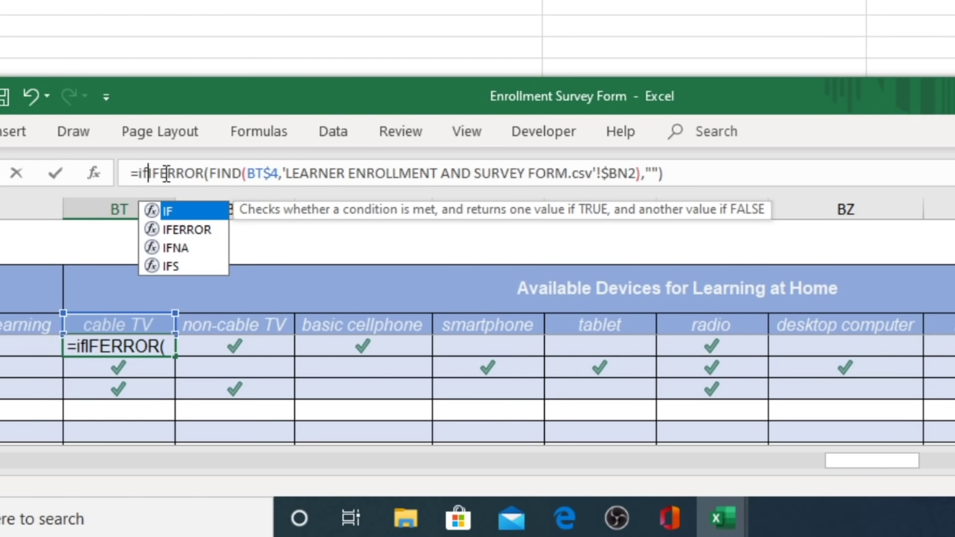
text(()
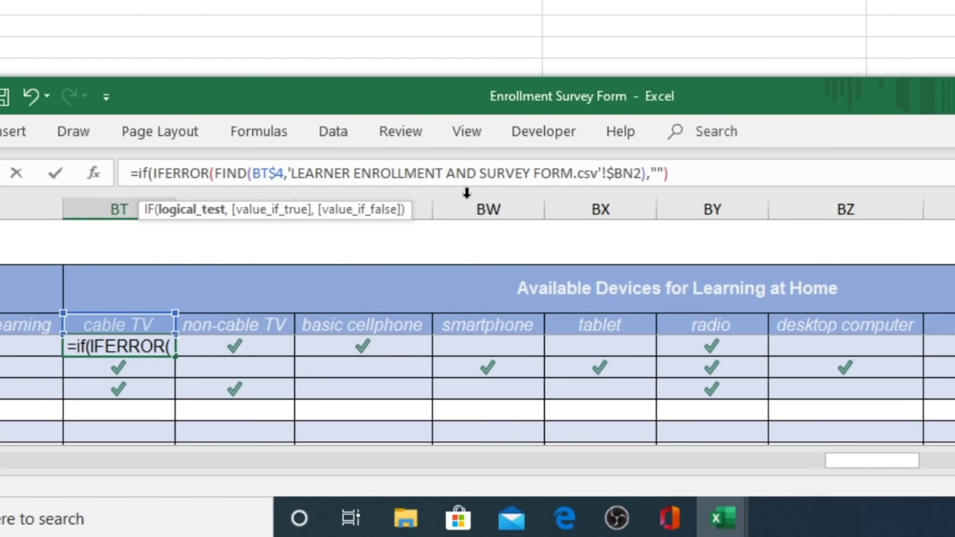
click(734, 173)
text(=)
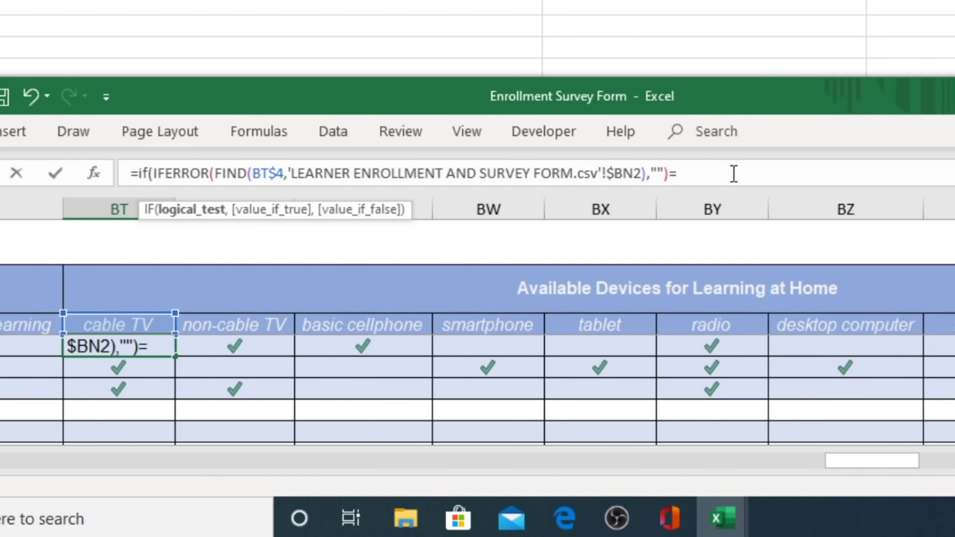
text(5,)
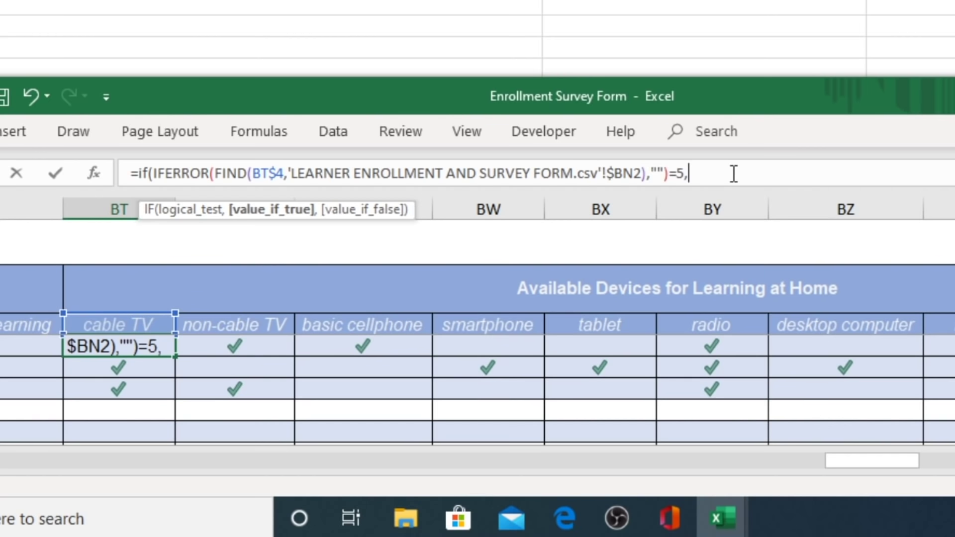
text(")
text(")
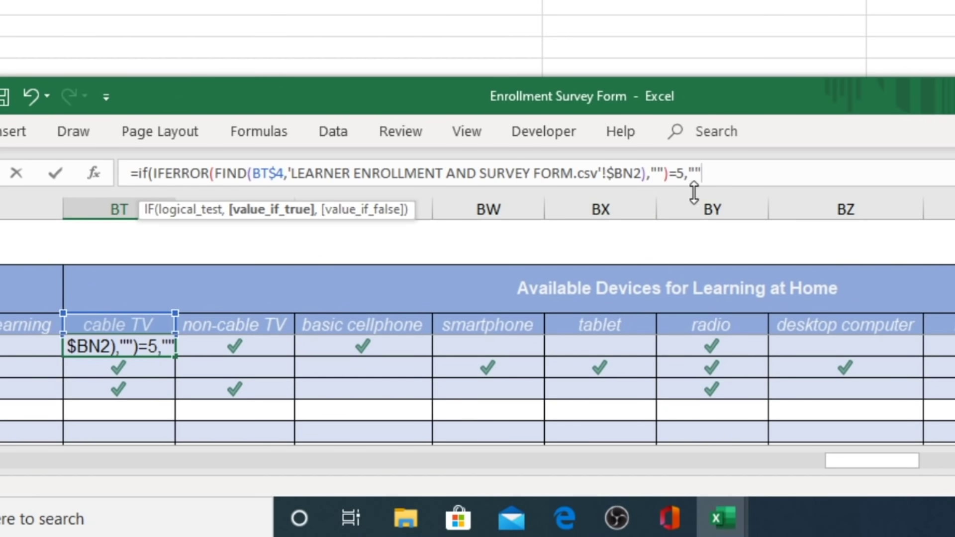
text(,)
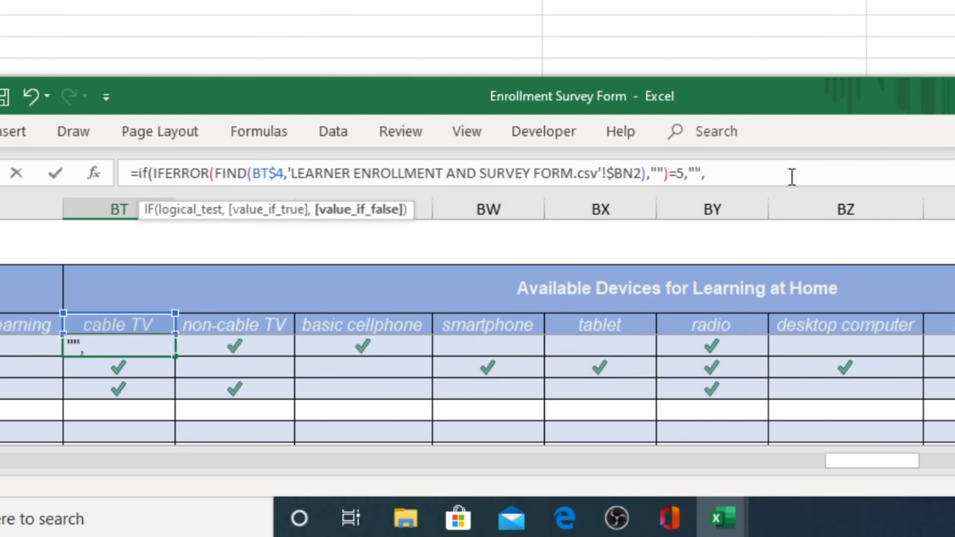
text(1)
text())
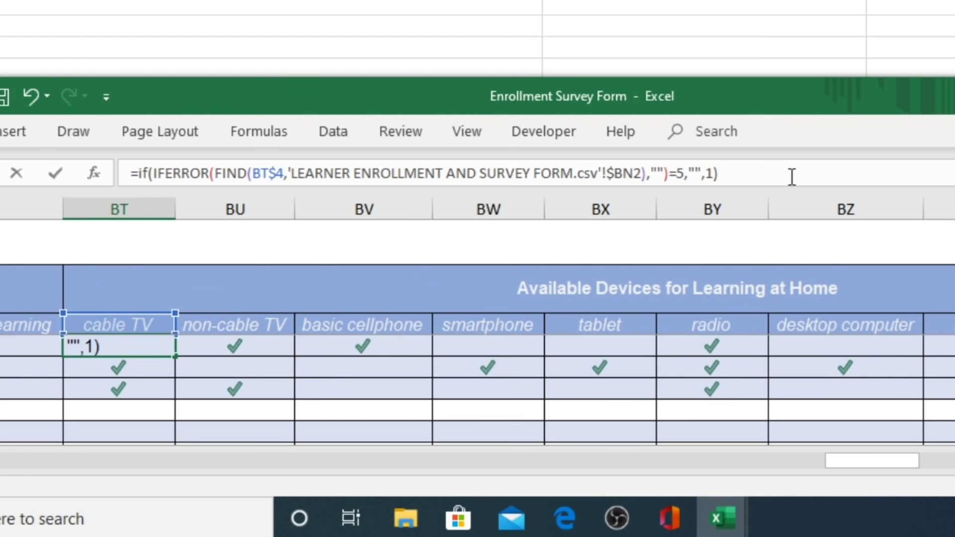
key(Return)
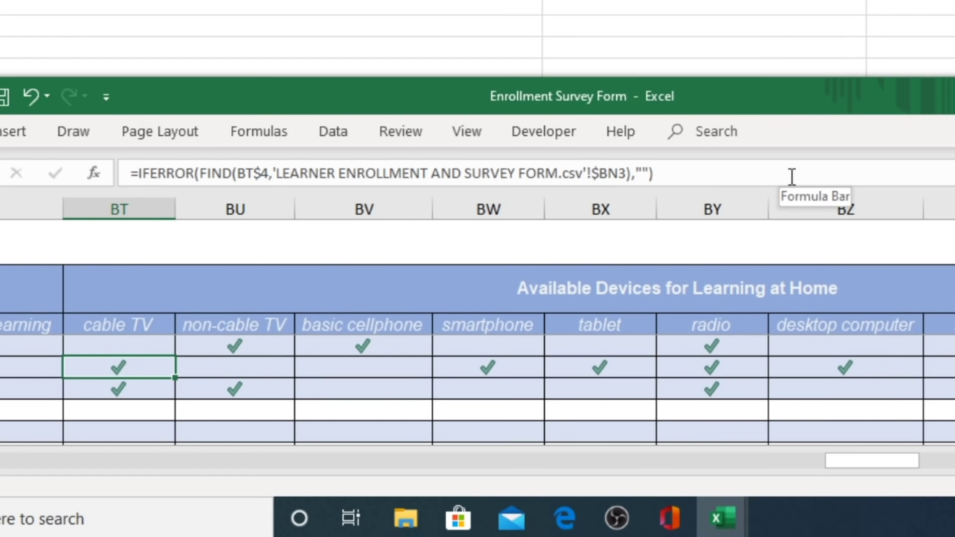
Step: Fill the revised cable TV formula from BT5 down to BT7
click(113, 346)
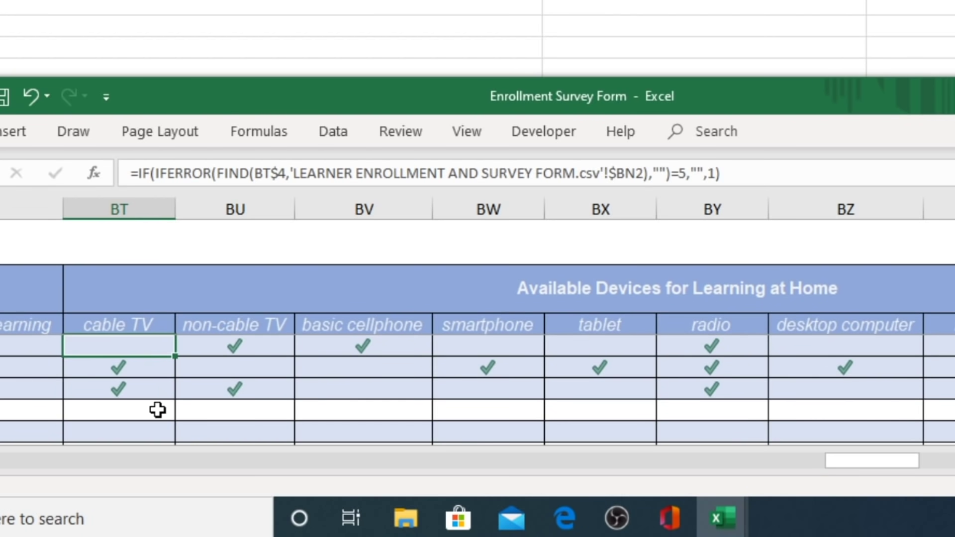
key(shift+Down)
key(shift+Down)
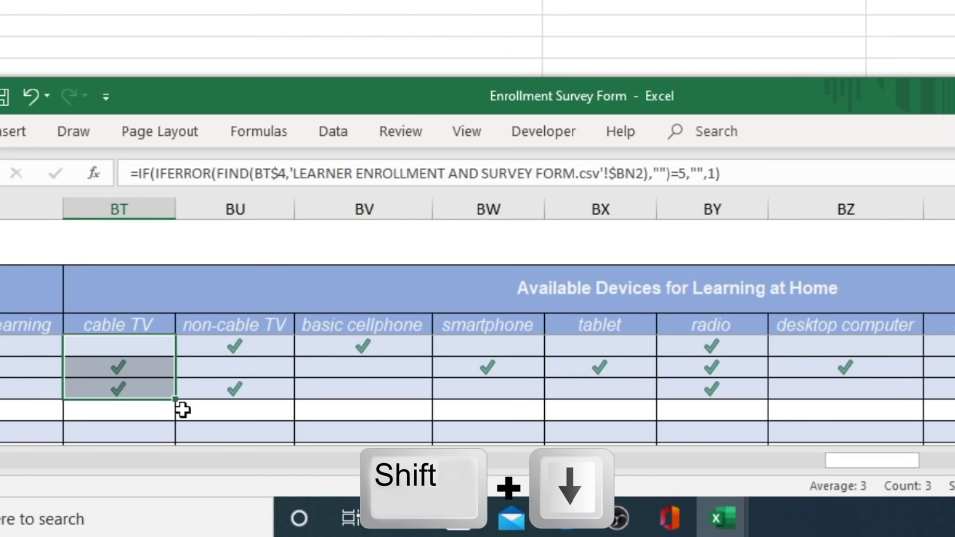
key(ctrl+d)
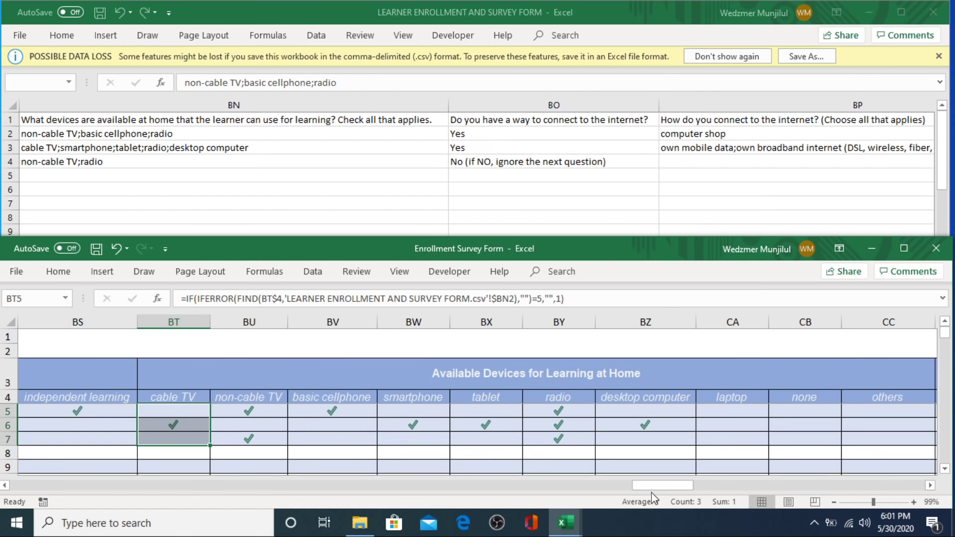
mouse_move(649, 487)
mouse_down()
mouse_move(912, 499)
mouse_move(735, 502)
mouse_up()
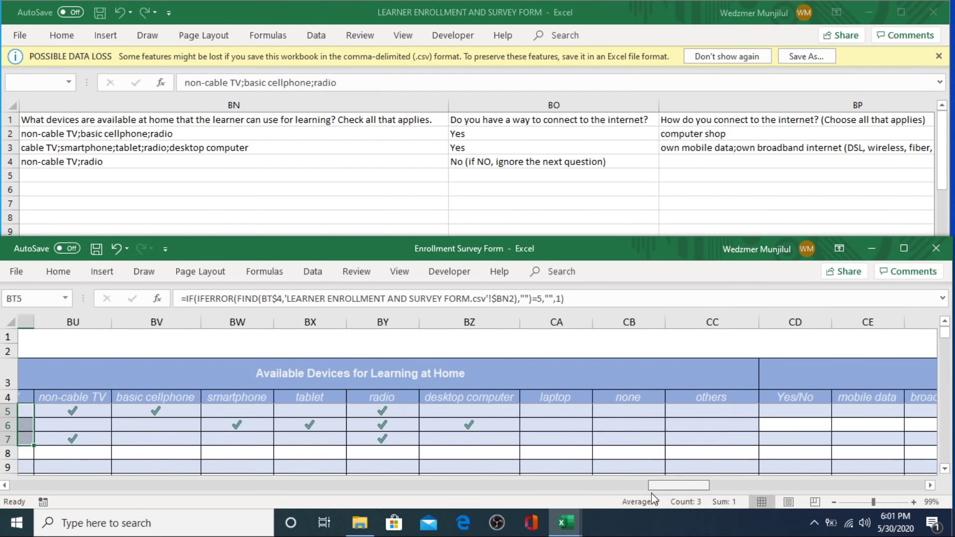
drag(735, 502, 640, 492)
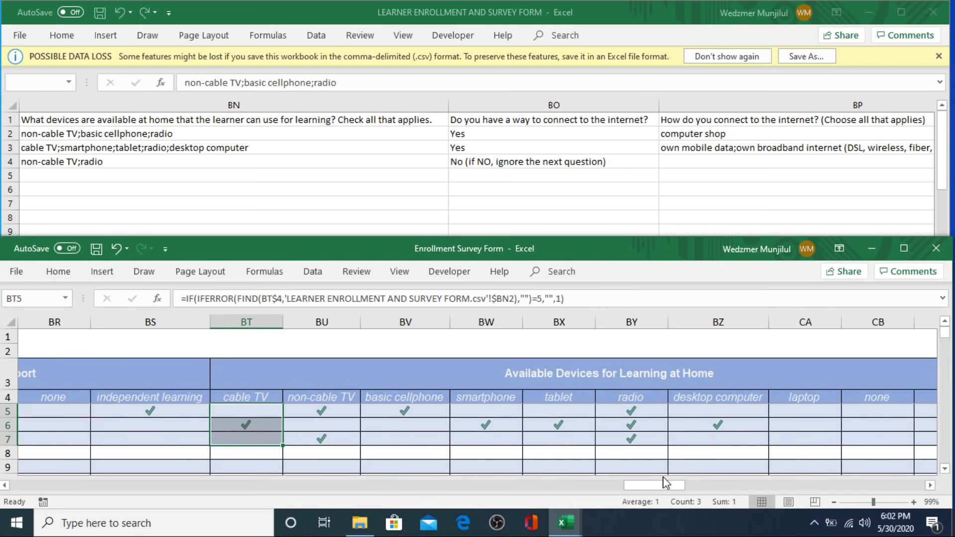
drag(666, 482, 741, 490)
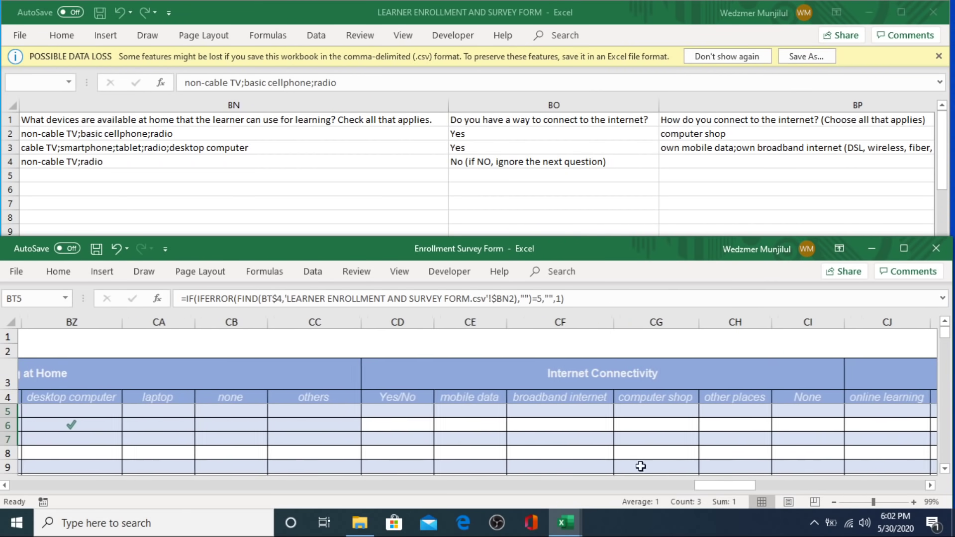
click(394, 413)
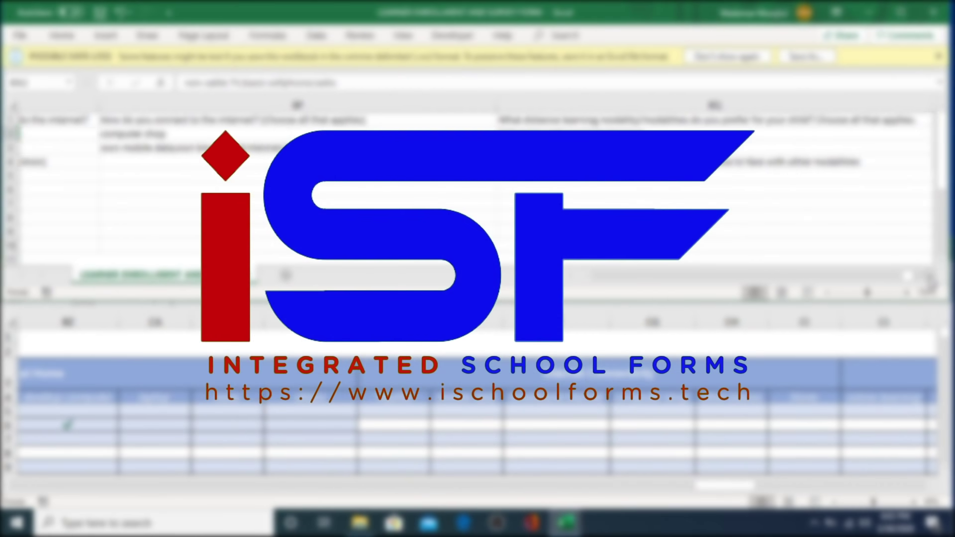
click(929, 279)
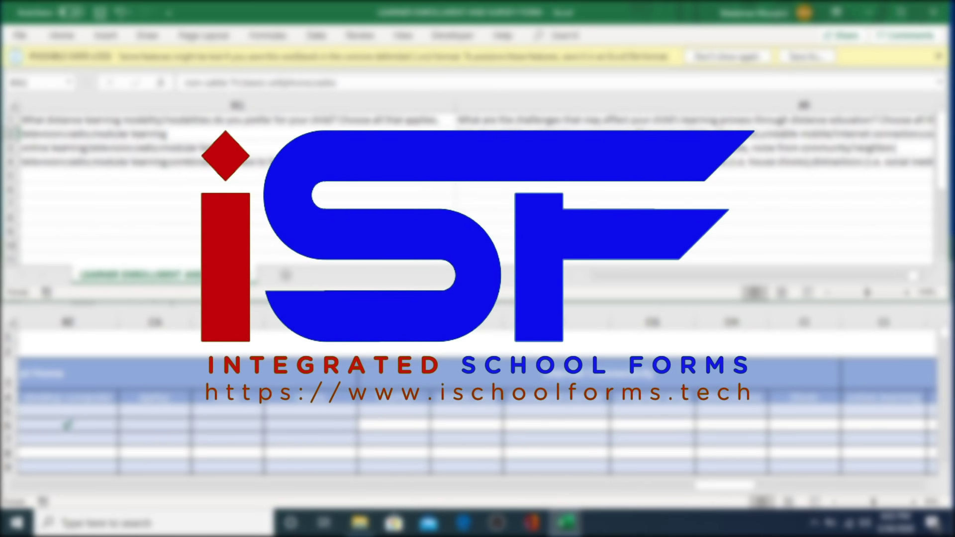